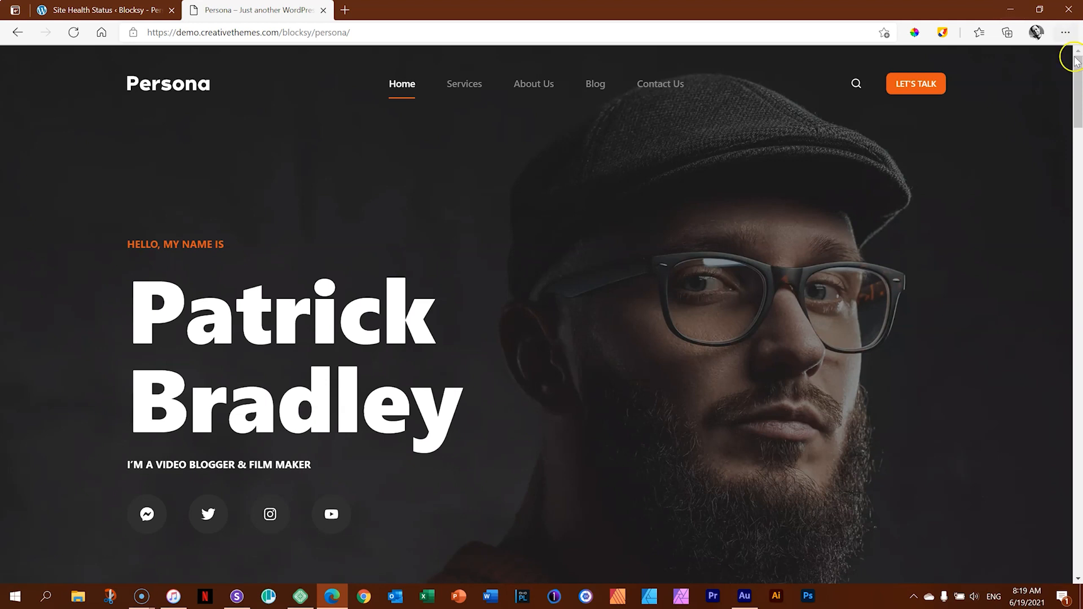
# Look through the Persona demo's home page and its Services page down their full length.
pyautogui.moveTo(1078, 95)
pyautogui.mouseDown()
pyautogui.moveTo(1081, 507)
pyautogui.moveTo(1078, 82)
pyautogui.mouseUp()
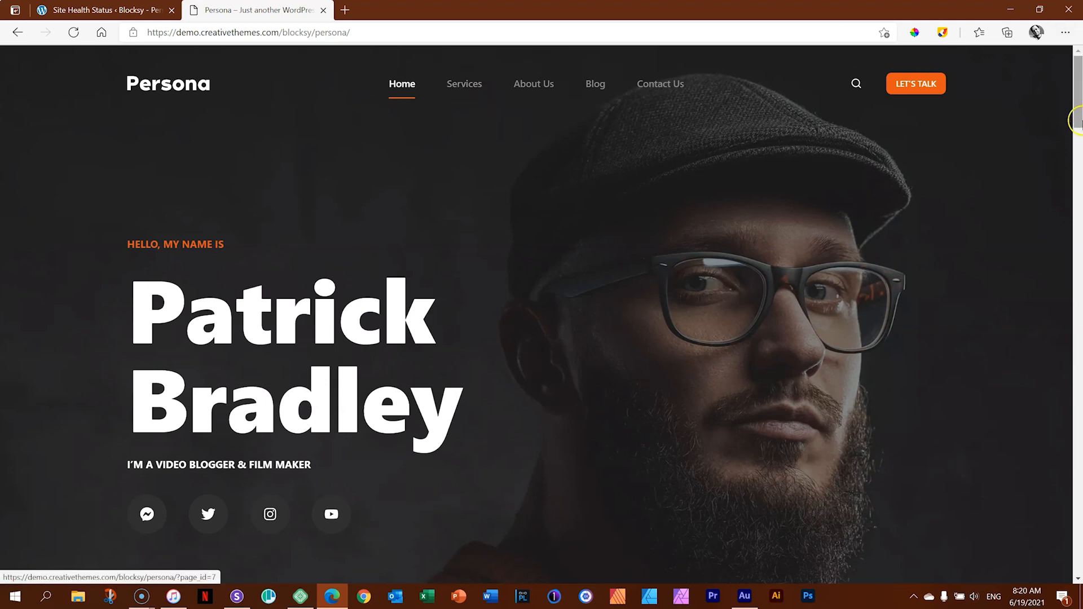
pyautogui.moveTo(1079, 115); pyautogui.dragTo(1080, 84)
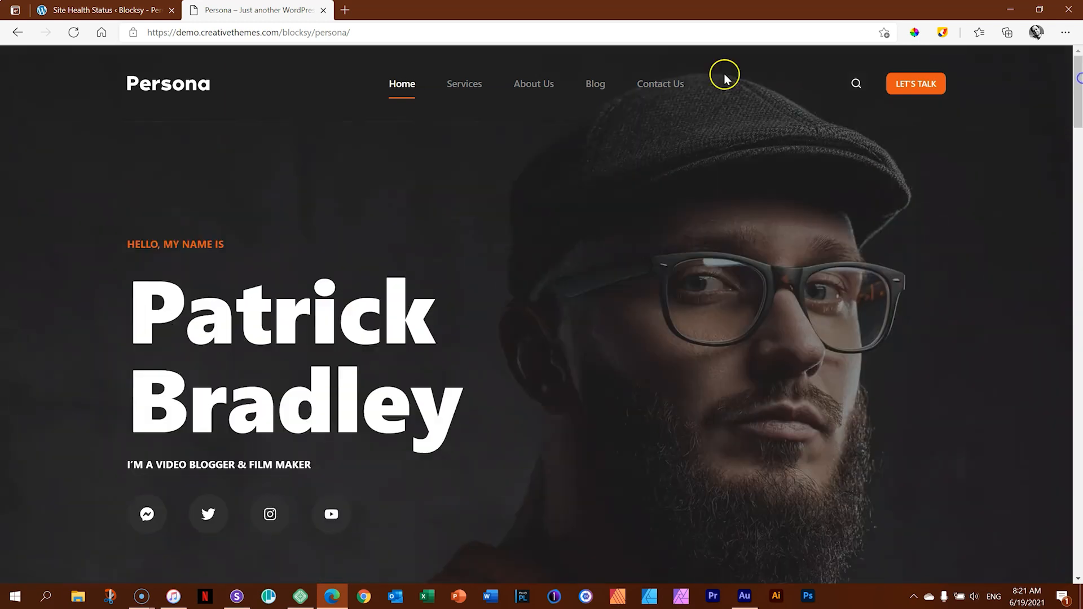
pyautogui.click(456, 97)
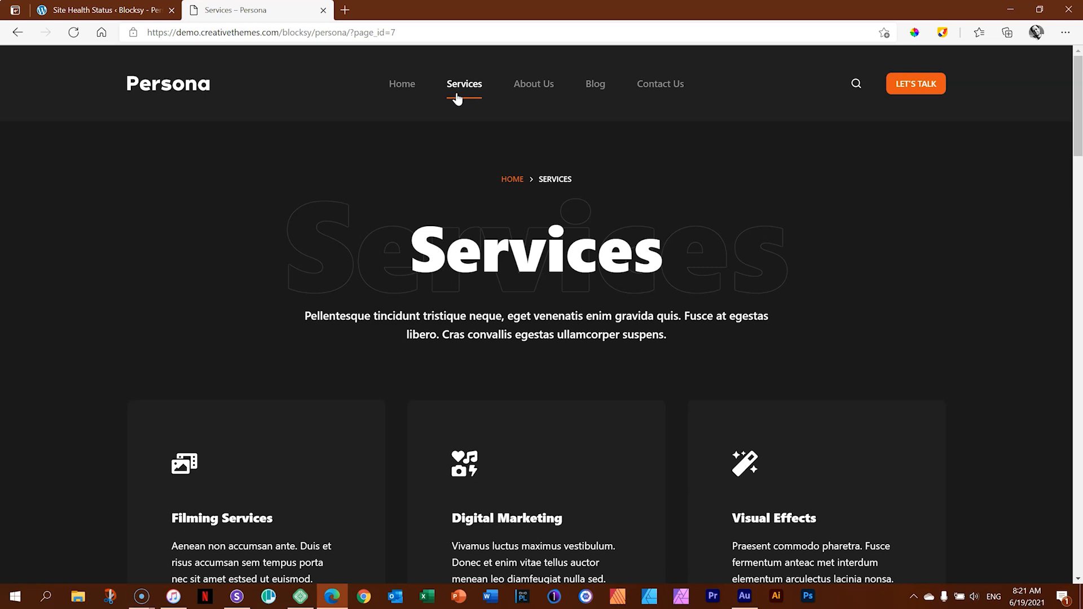
pyautogui.moveTo(1078, 102)
pyautogui.mouseDown()
pyautogui.moveTo(1081, 524)
pyautogui.moveTo(1081, 96)
pyautogui.mouseUp()
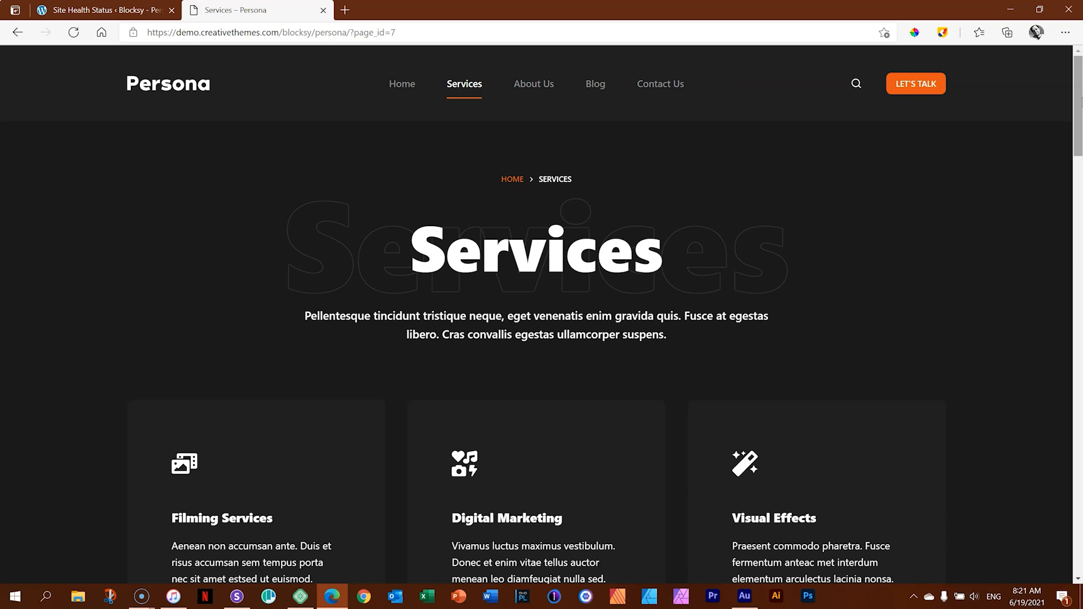
# Look through the About Us page down to its footer and return to its beginning.
pyautogui.click(538, 90)
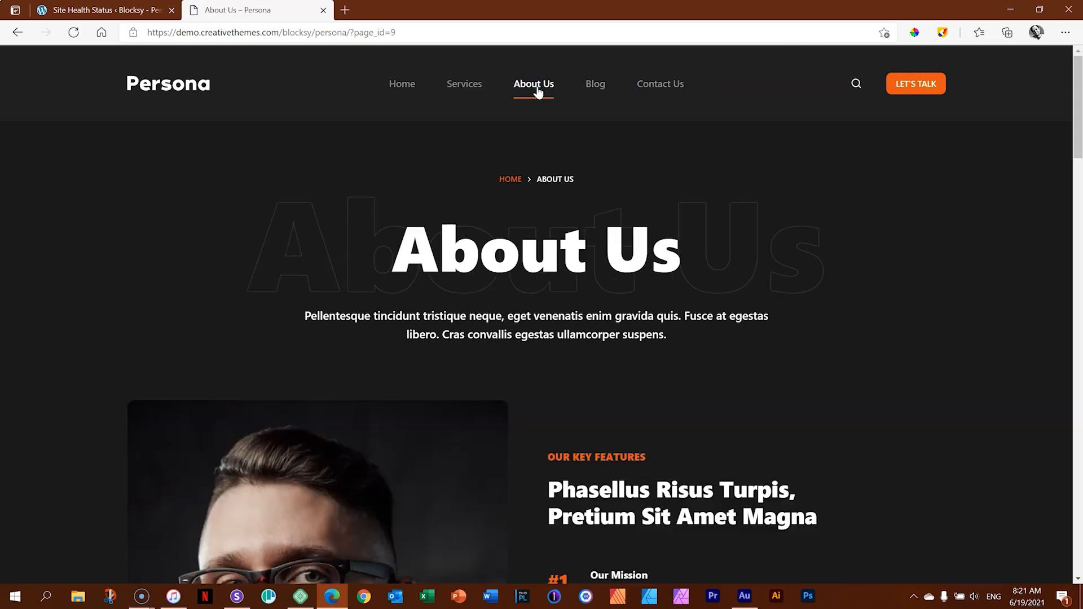
pyautogui.moveTo(1077, 78); pyautogui.dragTo(1078, 510)
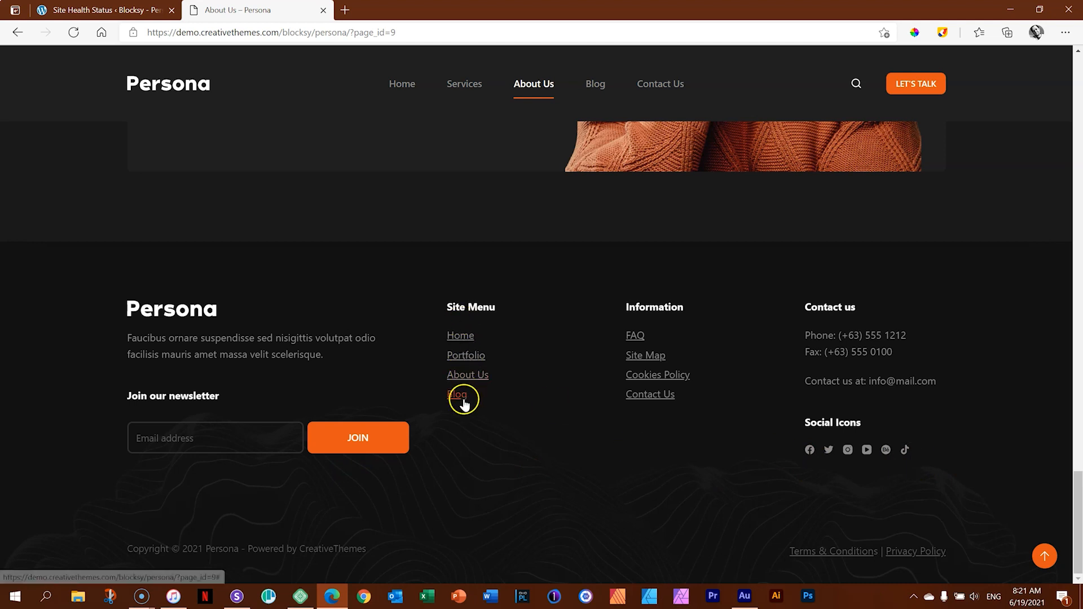
pyautogui.moveTo(1077, 484); pyautogui.dragTo(1078, 17)
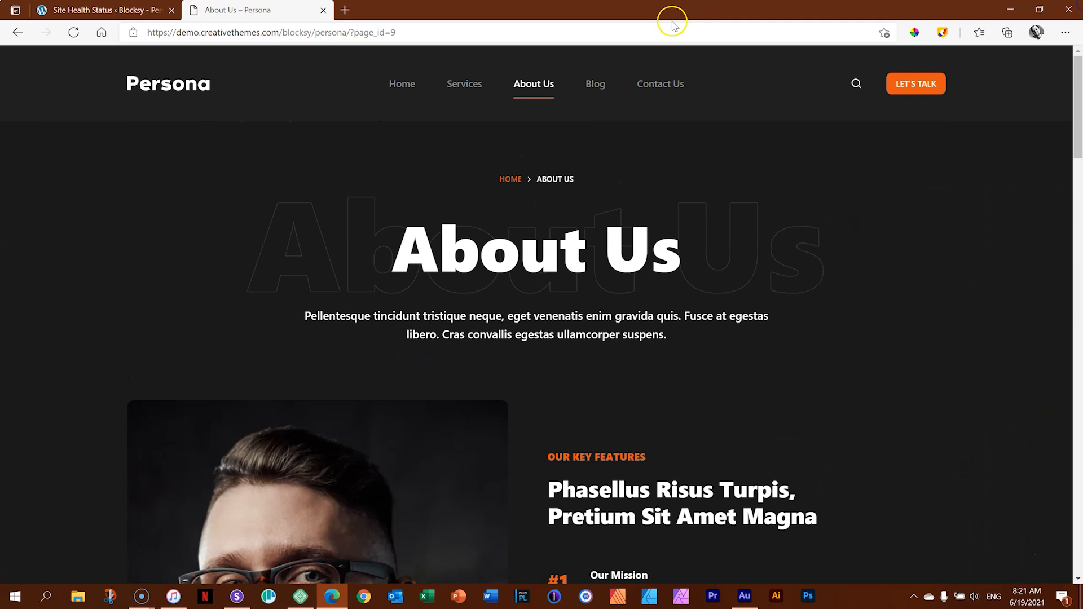
# Open the Blog post "Quisque Iddiam Velquam Elementum Pulvinar" and examine its layout down to the comment form.
pyautogui.click(598, 91)
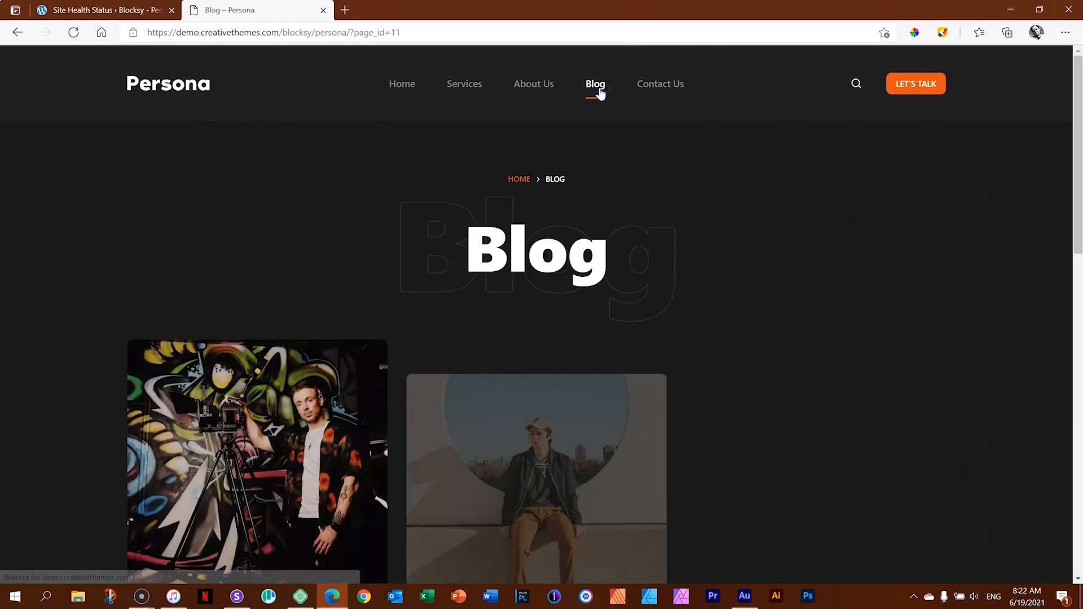
pyautogui.moveTo(1079, 95); pyautogui.dragTo(1078, 146)
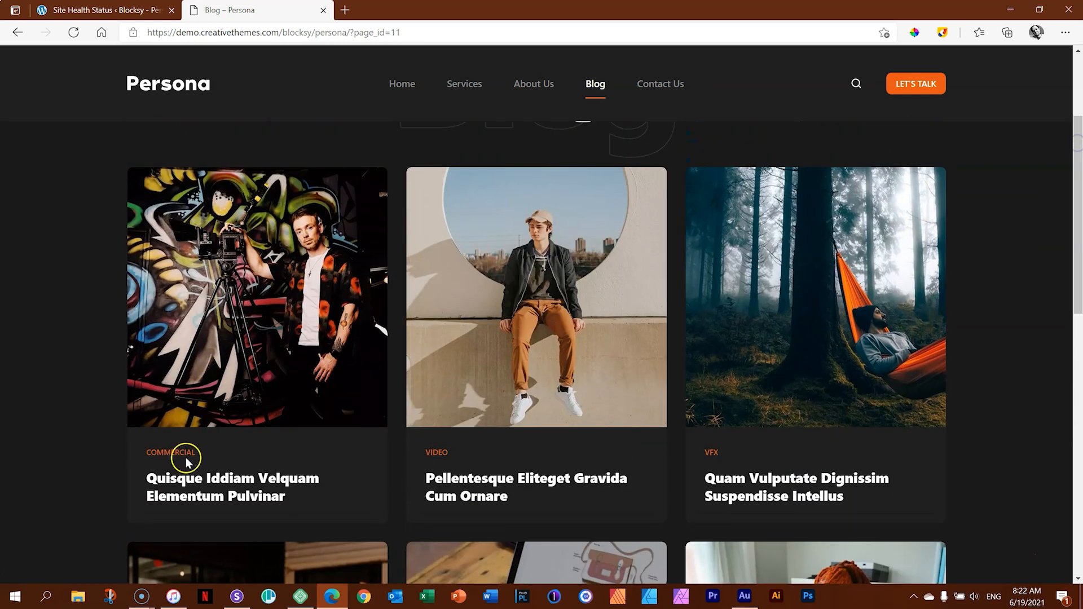
pyautogui.click(228, 495)
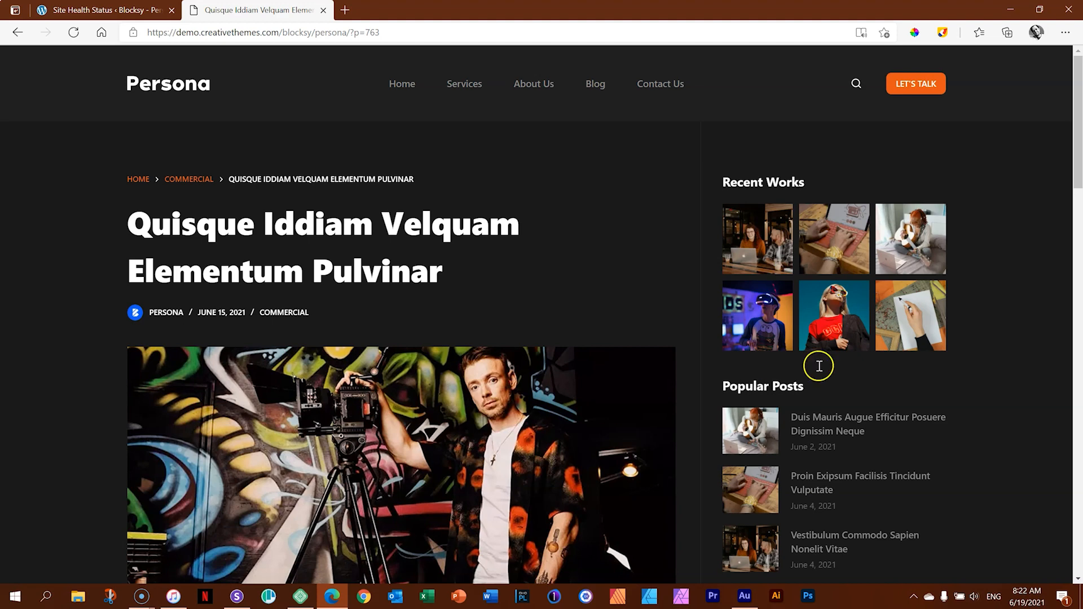
pyautogui.moveTo(1075, 159); pyautogui.dragTo(1079, 423)
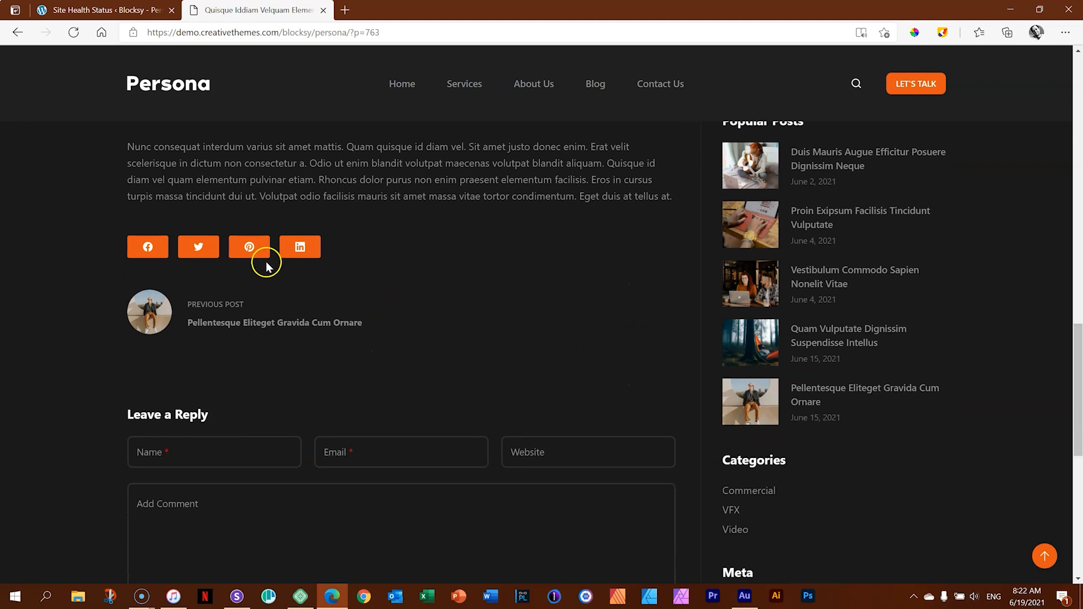
pyautogui.moveTo(1078, 362); pyautogui.dragTo(1079, 398)
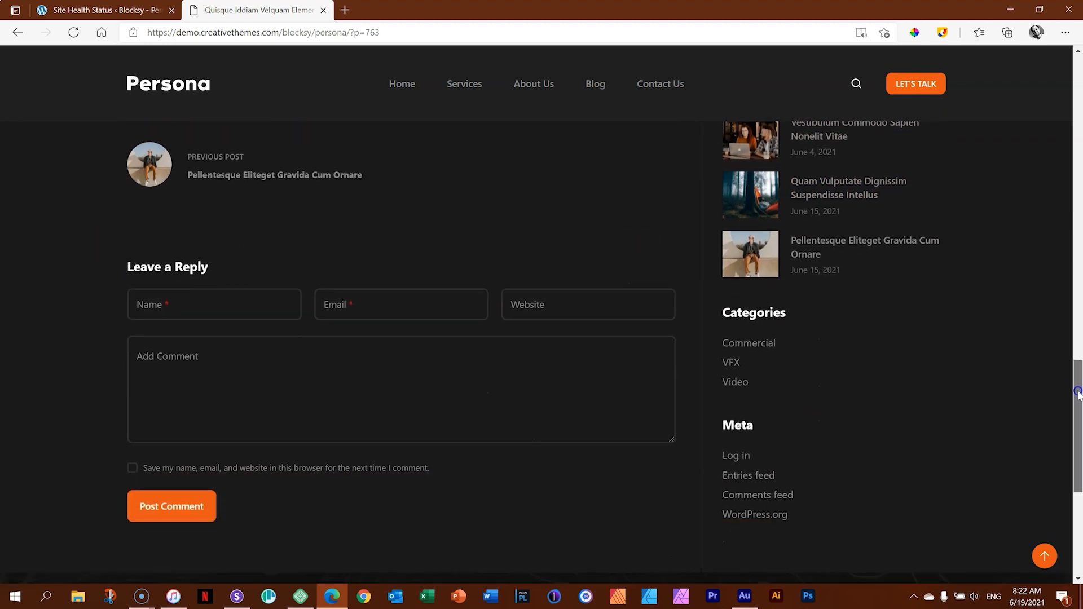
pyautogui.moveTo(1081, 446); pyautogui.dragTo(1078, 92)
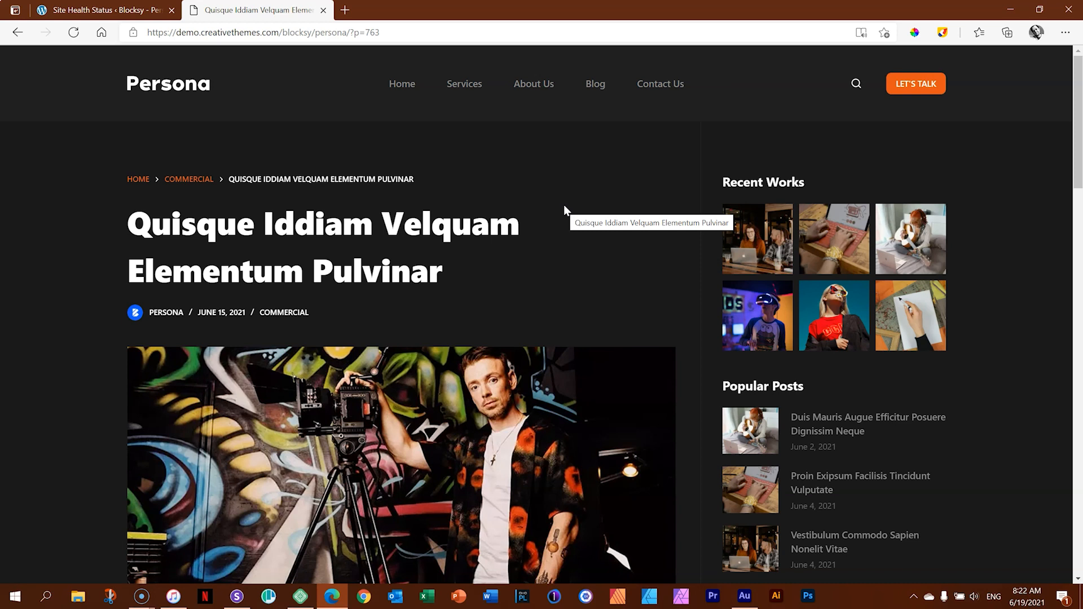
# Look through the Contact Us page down to the footer and return to its beginning.
pyautogui.click(667, 84)
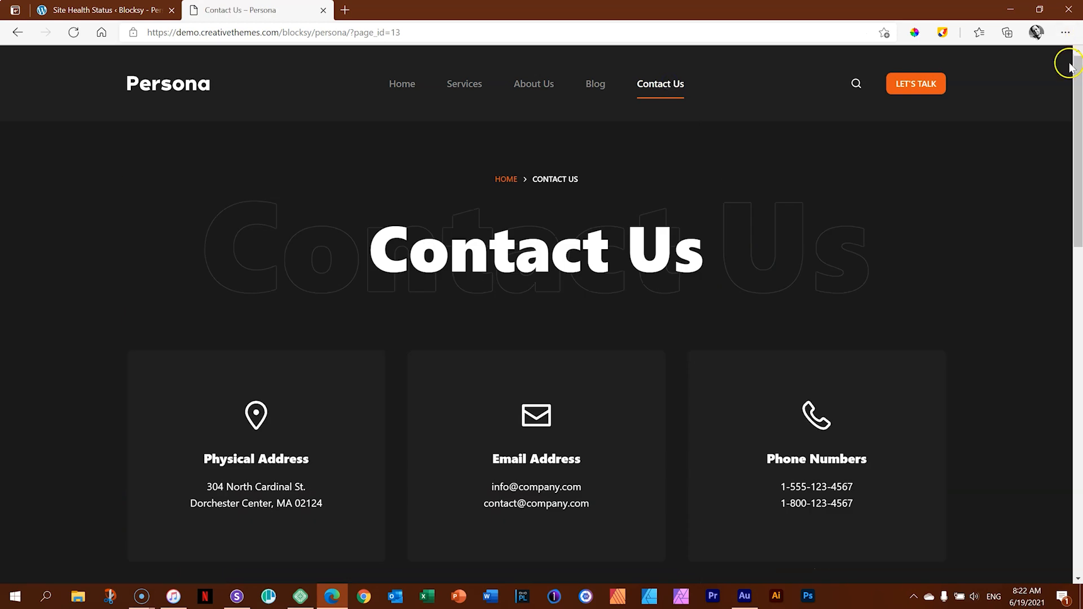
pyautogui.moveTo(1077, 62); pyautogui.dragTo(1080, 120)
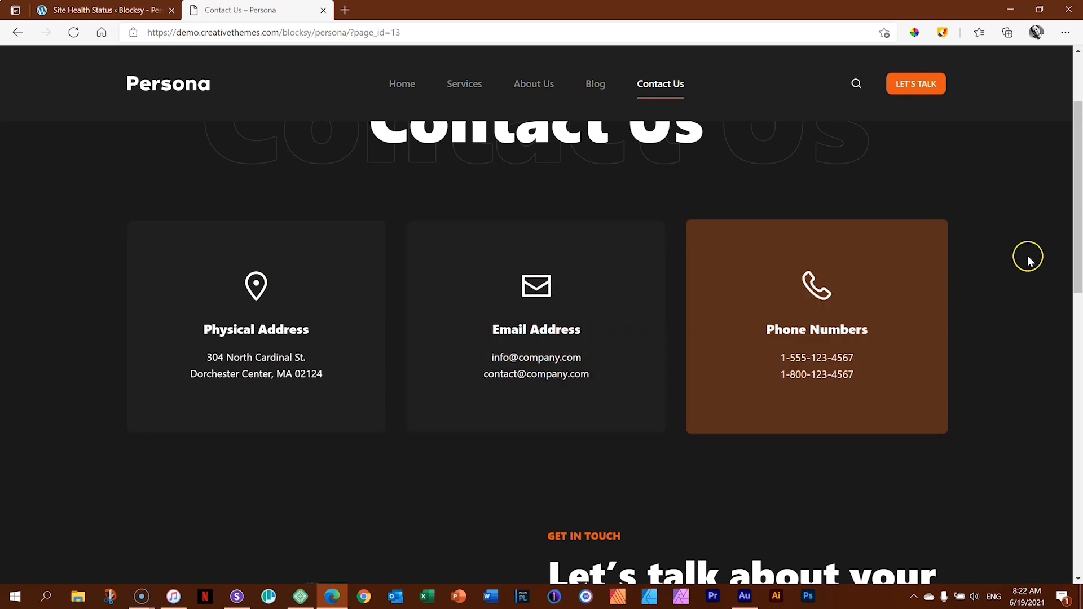
pyautogui.moveTo(1076, 186); pyautogui.dragTo(1080, 480)
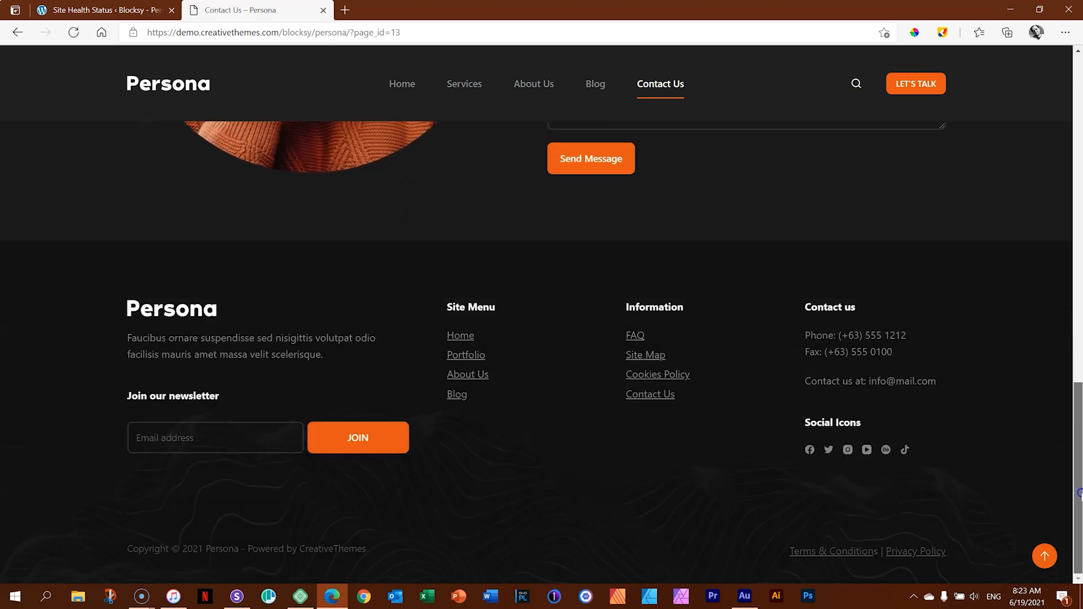
pyautogui.click(1045, 558)
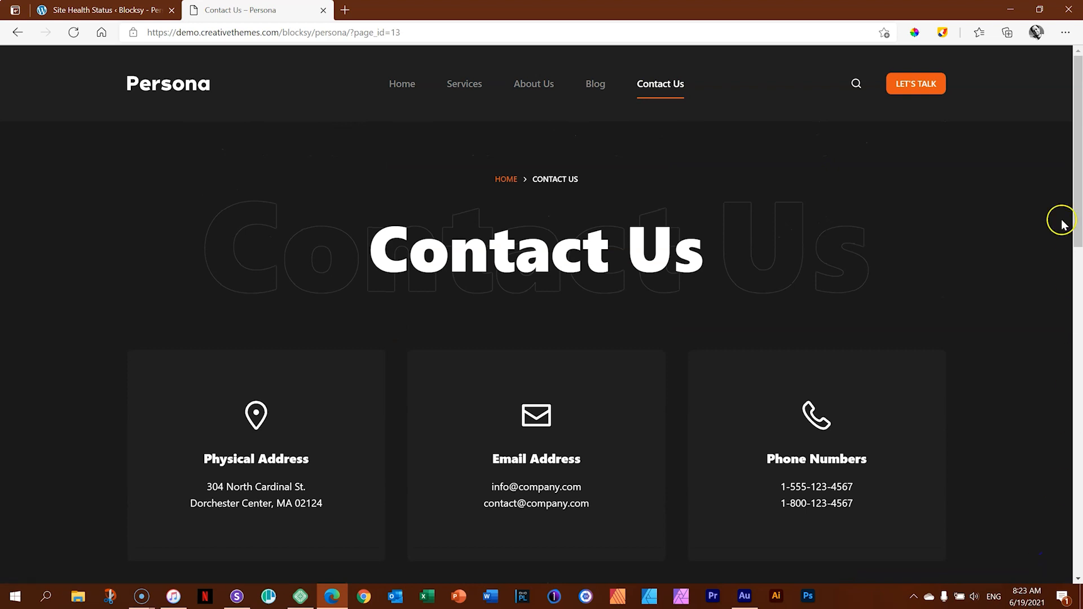
# Try the header's Let's Talk link, and open and close the site search overlay.
pyautogui.click(920, 94)
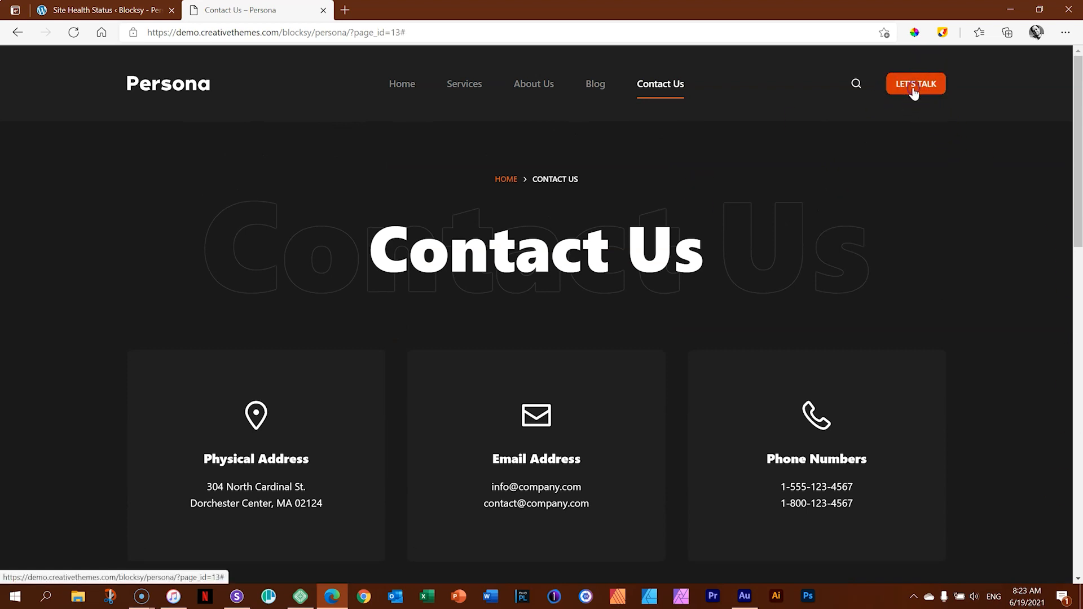
pyautogui.click(853, 83)
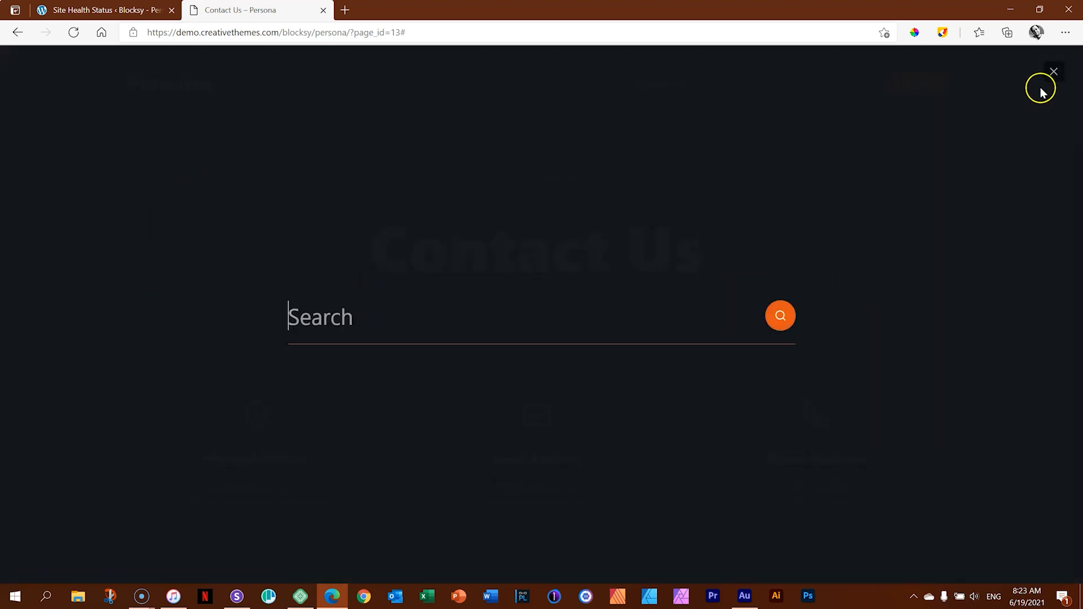
pyautogui.click(1053, 75)
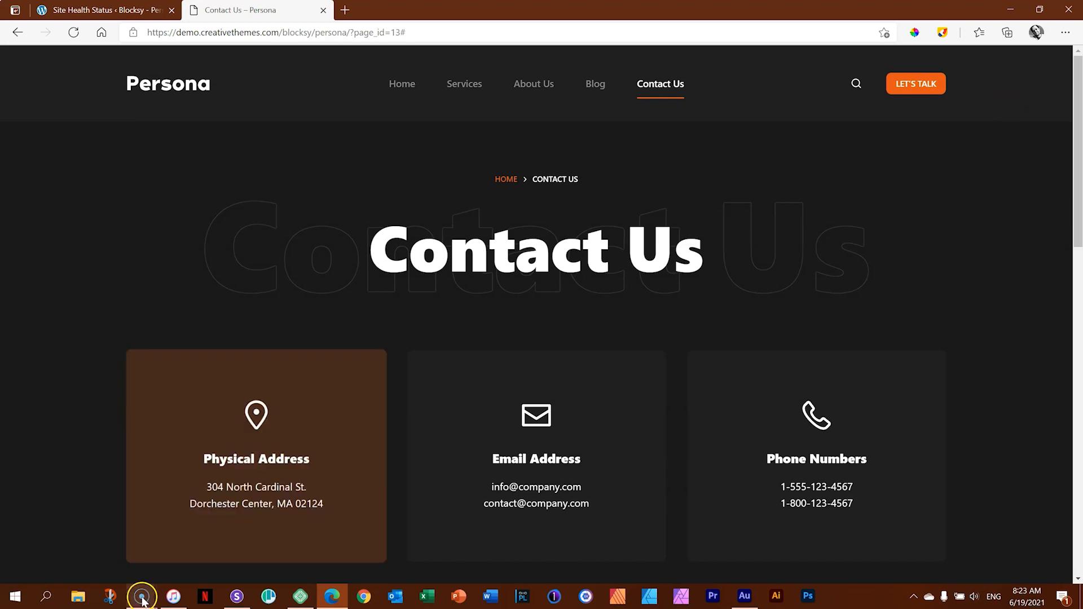
# Switch to the multi-device preview app, focus on the Galaxy S20, and check the site's mobile menu.
pyautogui.click(236, 597)
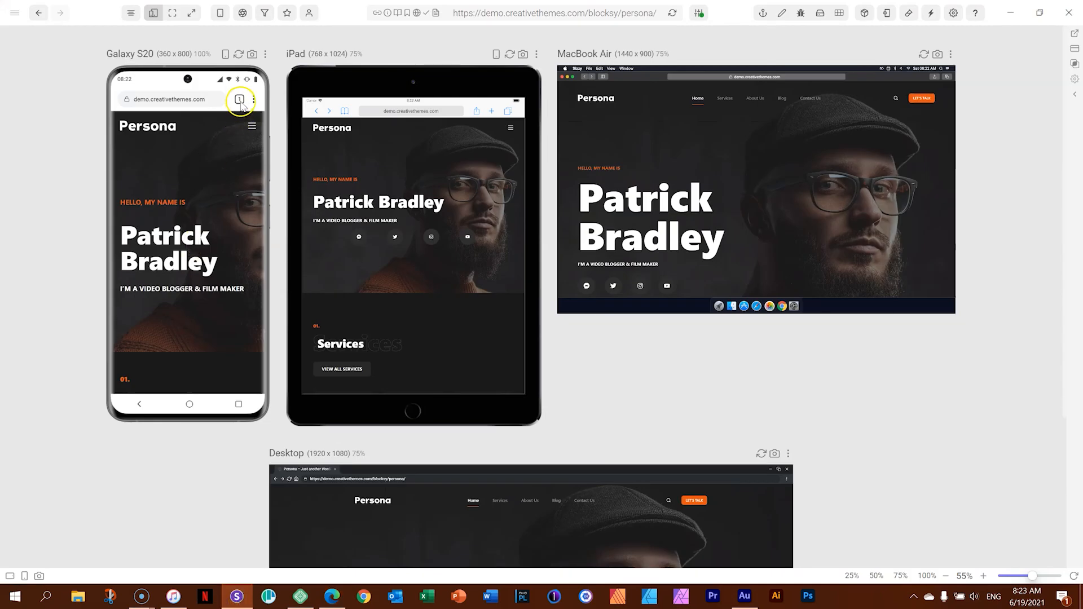
pyautogui.click(264, 56)
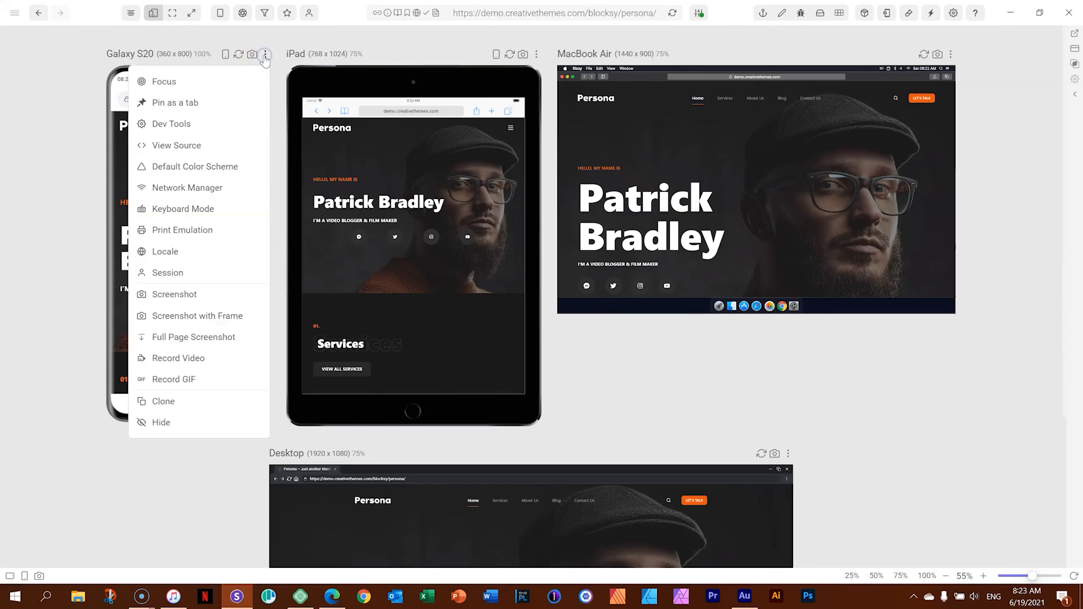
pyautogui.click(221, 78)
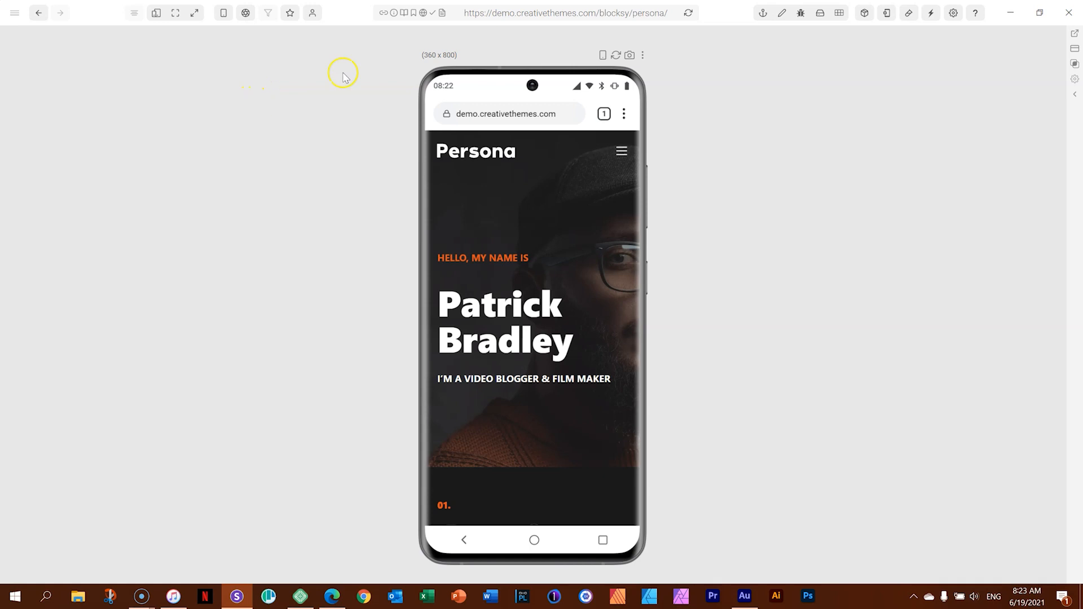
pyautogui.click(623, 152)
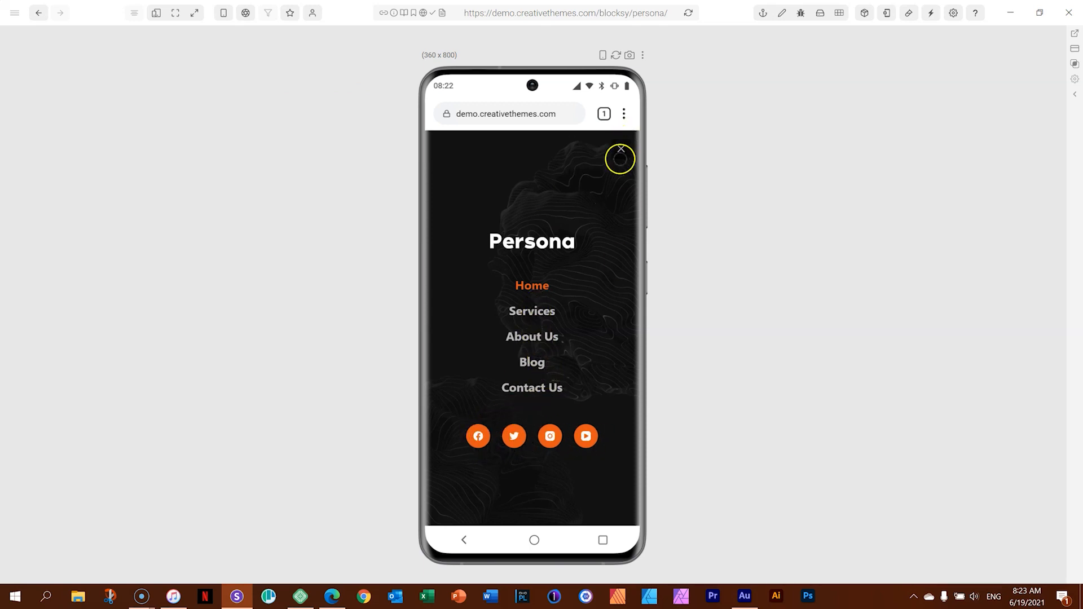
pyautogui.click(622, 150)
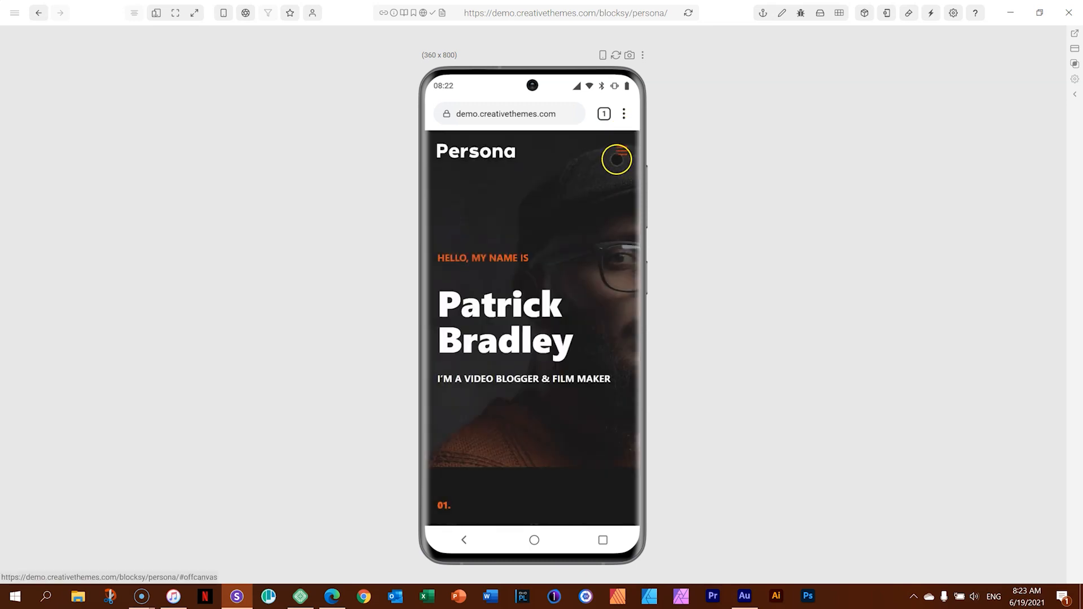
# Examine the mobile home page's opening section, the three service cards and the statistics block on the Galaxy S20 preview.
pyautogui.scroll(-3, 576, 344)
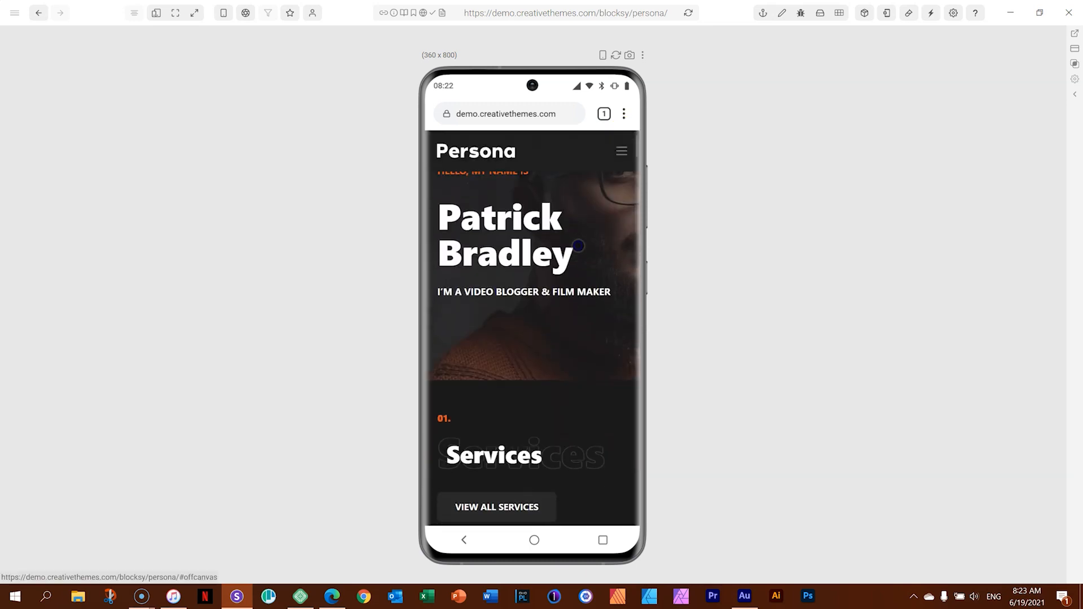
pyautogui.moveTo(576, 291); pyautogui.dragTo(583, 175)
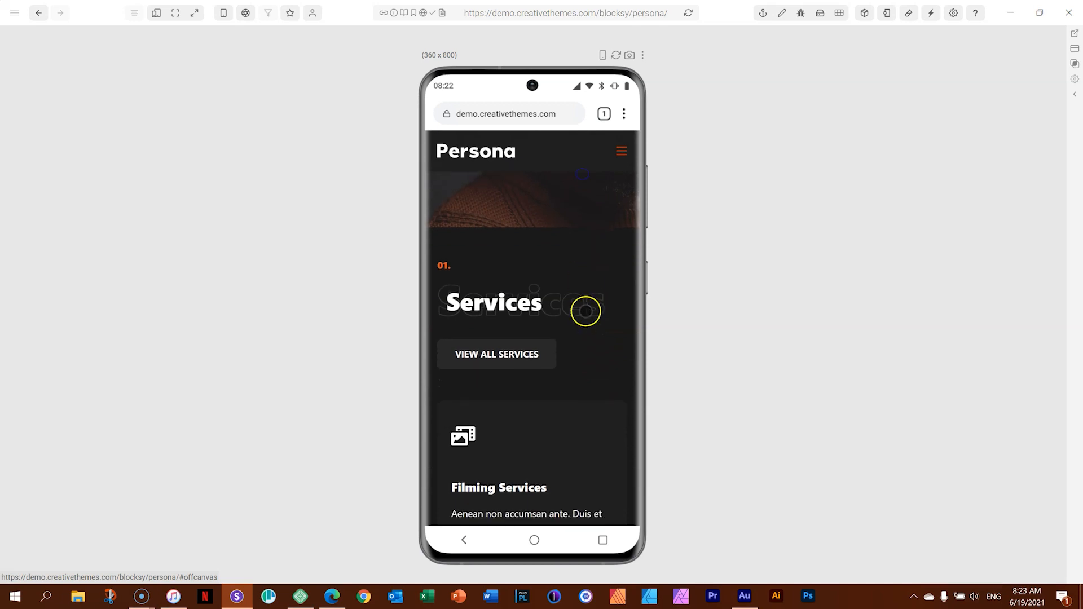
pyautogui.moveTo(587, 324); pyautogui.dragTo(597, 249)
pyautogui.moveTo(588, 288); pyautogui.dragTo(588, 167)
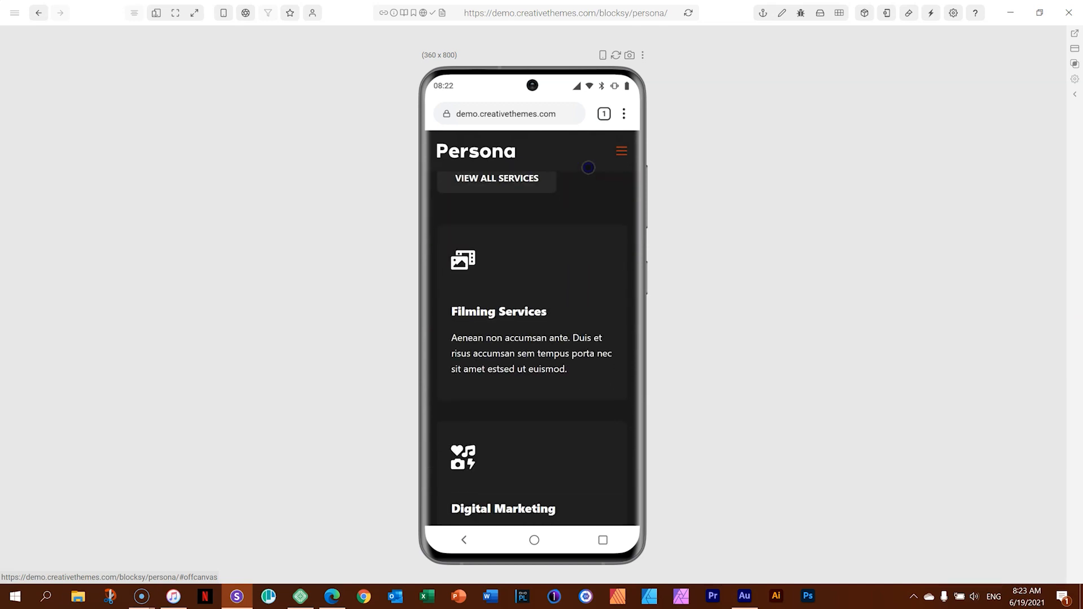
pyautogui.moveTo(595, 358); pyautogui.dragTo(590, 195)
pyautogui.moveTo(585, 344); pyautogui.dragTo(583, 235)
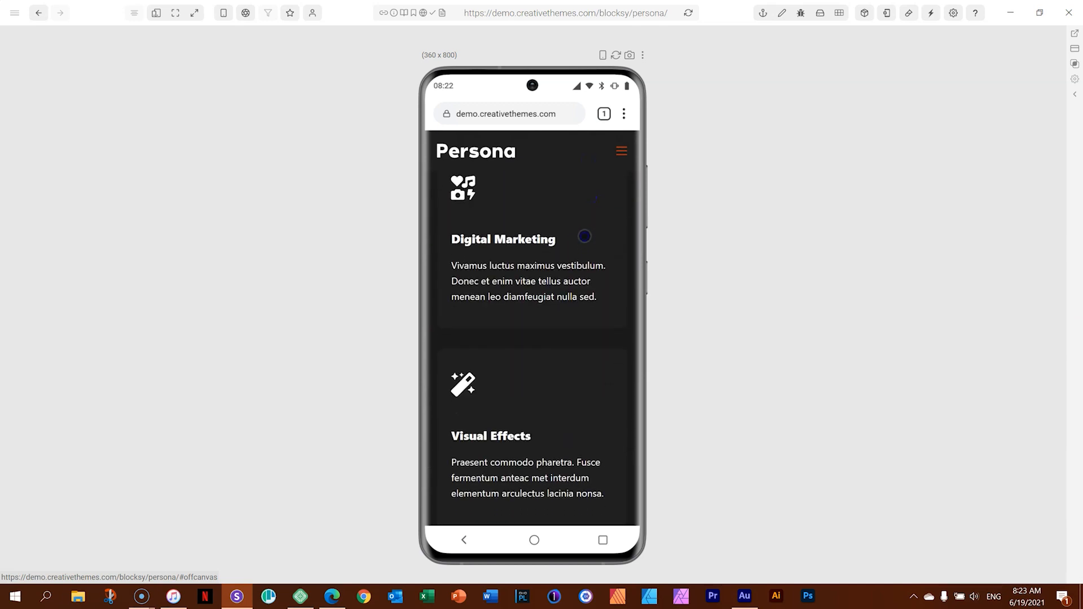
pyautogui.moveTo(585, 365); pyautogui.dragTo(583, 232)
pyautogui.moveTo(581, 351); pyautogui.dragTo(583, 237)
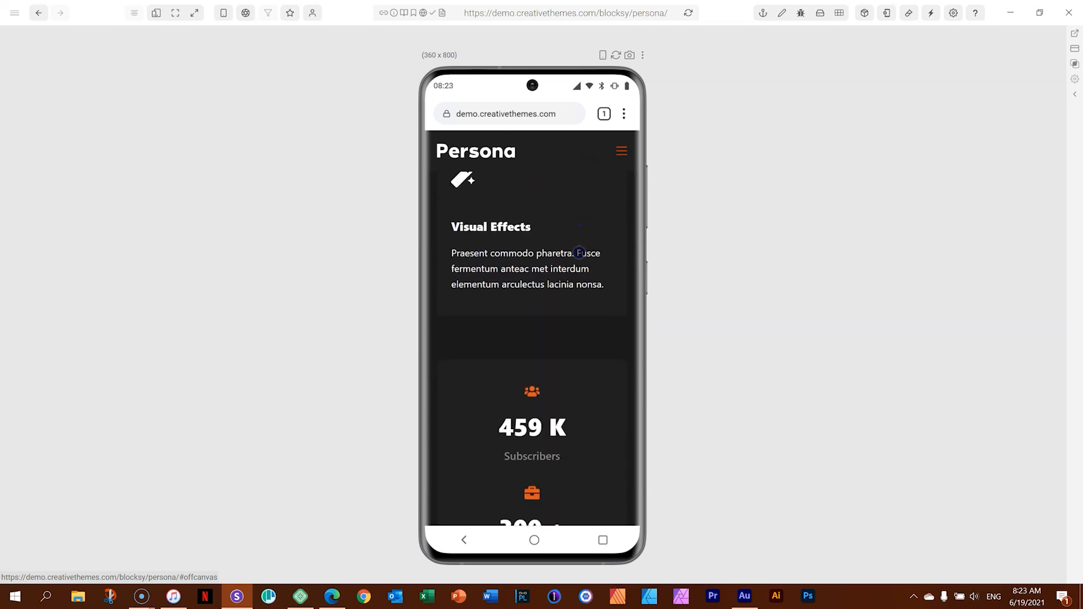
pyautogui.moveTo(575, 341); pyautogui.dragTo(567, 219)
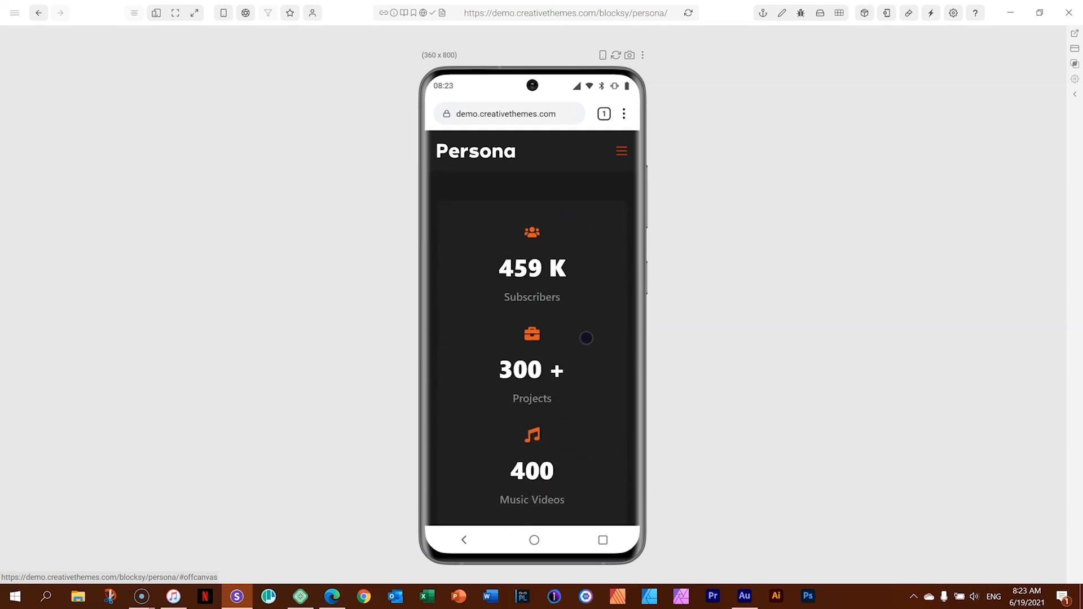
pyautogui.moveTo(586, 293); pyautogui.dragTo(589, 204)
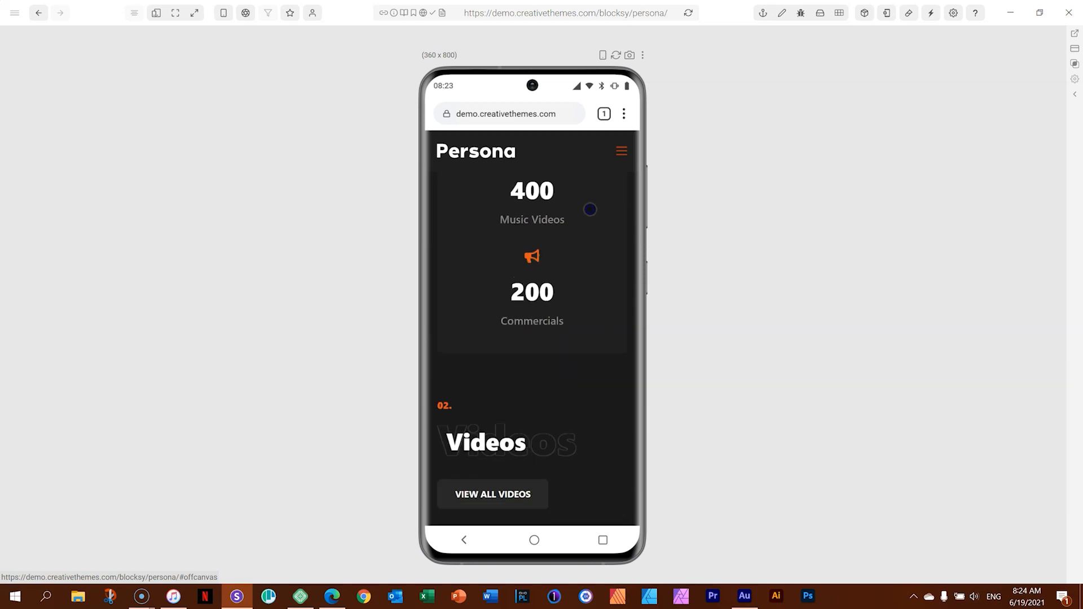
# Check how the home page's Videos section and its video cards stack in the mobile preview.
pyautogui.moveTo(588, 424); pyautogui.dragTo(587, 271)
pyautogui.moveTo(593, 421); pyautogui.dragTo(589, 240)
pyautogui.moveTo(585, 394); pyautogui.dragTo(585, 213)
pyautogui.moveTo(581, 426); pyautogui.dragTo(579, 160)
pyautogui.moveTo(573, 371); pyautogui.dragTo(575, 191)
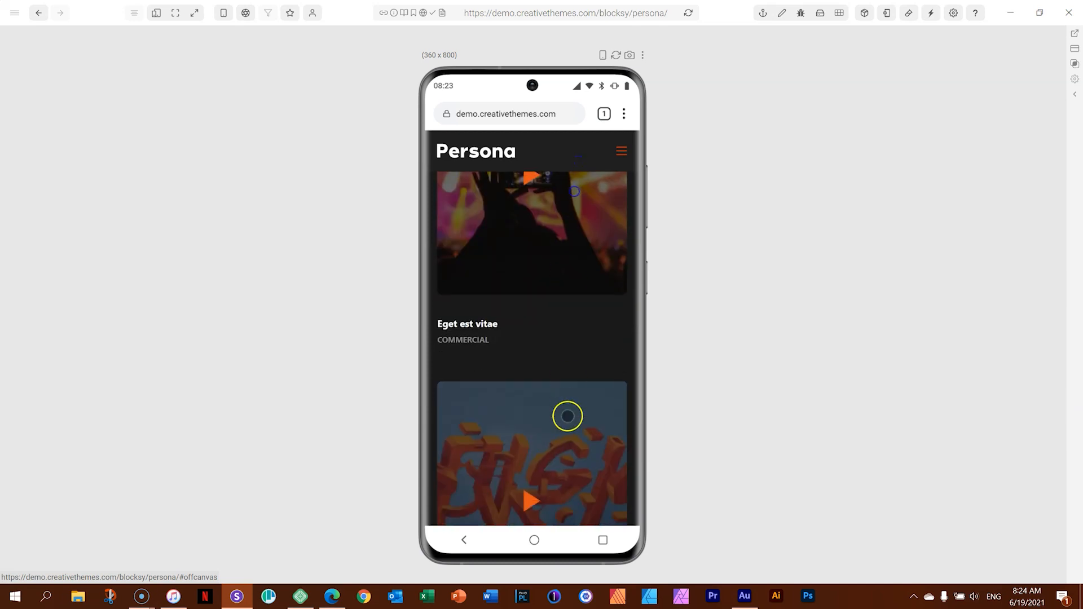
pyautogui.moveTo(568, 417); pyautogui.dragTo(571, 203)
pyautogui.moveTo(566, 392); pyautogui.dragTo(564, 257)
pyautogui.moveTo(568, 426); pyautogui.dragTo(567, 266)
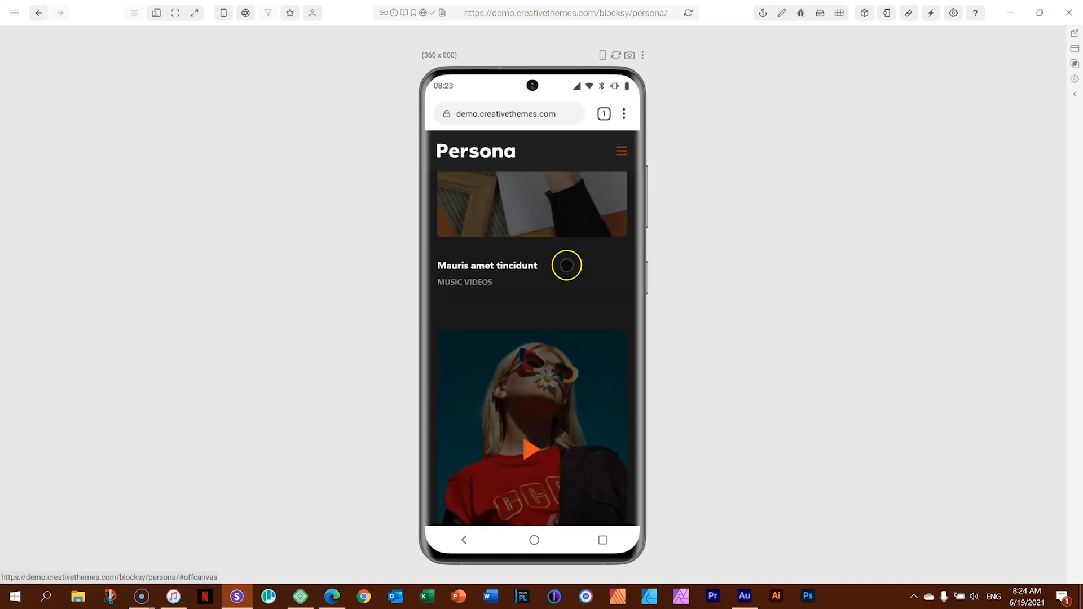
# Look through the client logos, the News section and the project contact block of the mobile home page.
pyautogui.scroll(-15, 573, 285)
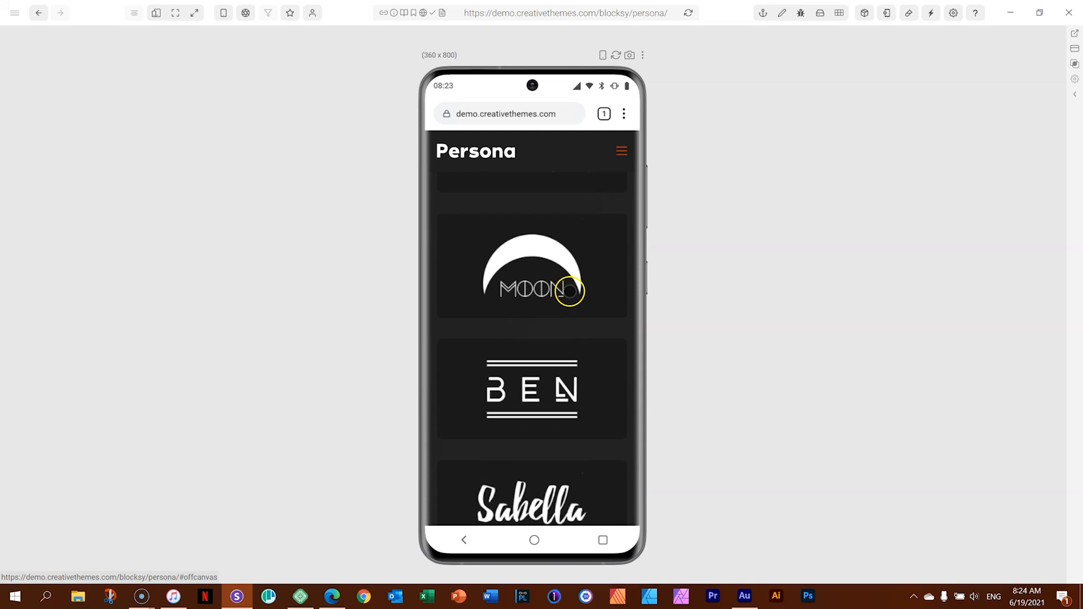
pyautogui.scroll(-10, 570, 291)
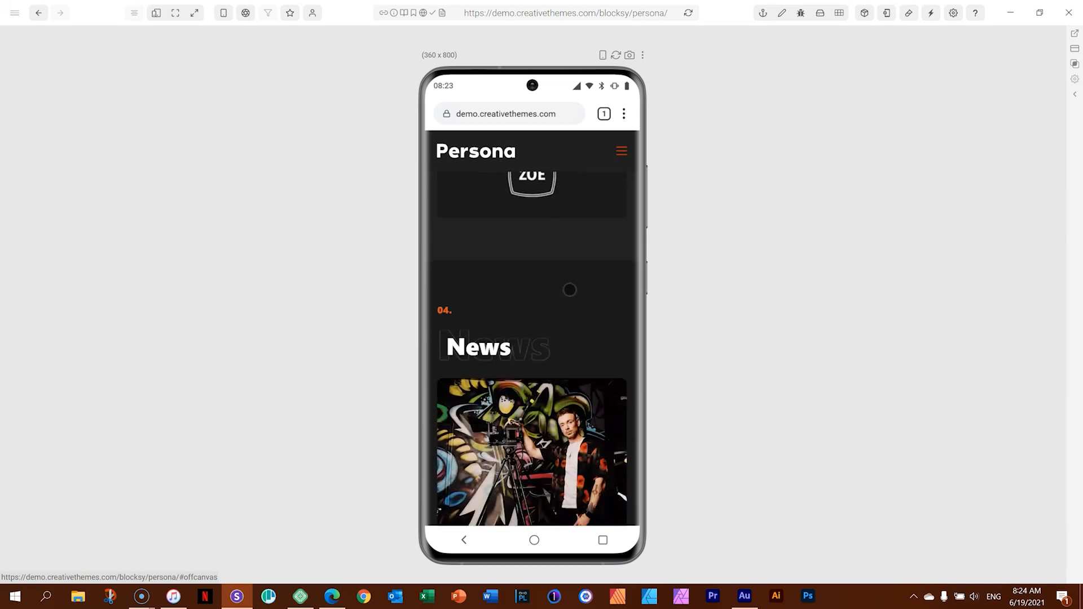
pyautogui.scroll(-8, 570, 291)
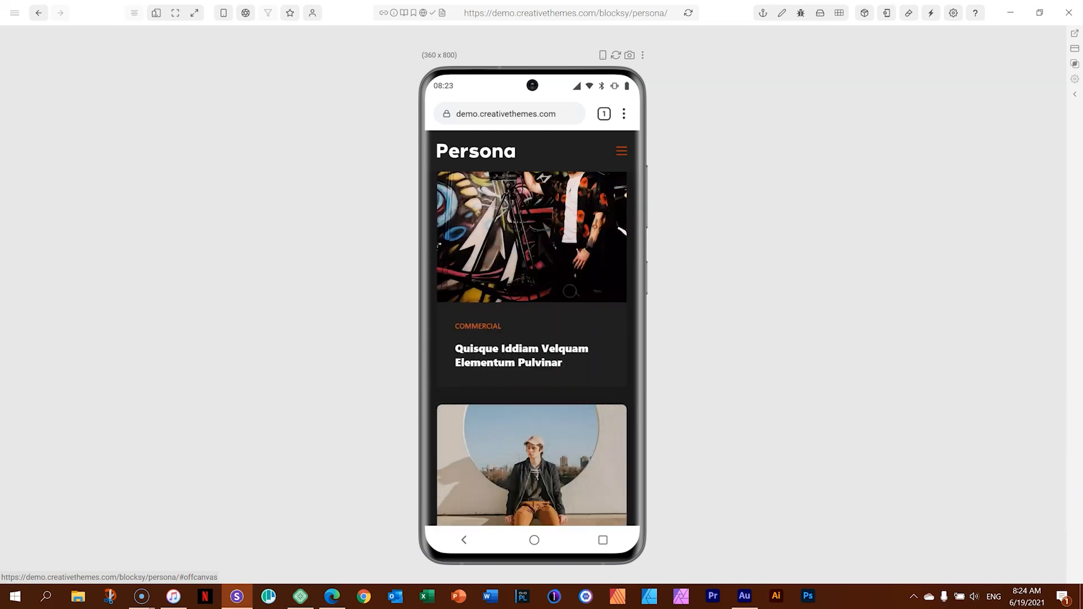
pyautogui.scroll(-5, 570, 290)
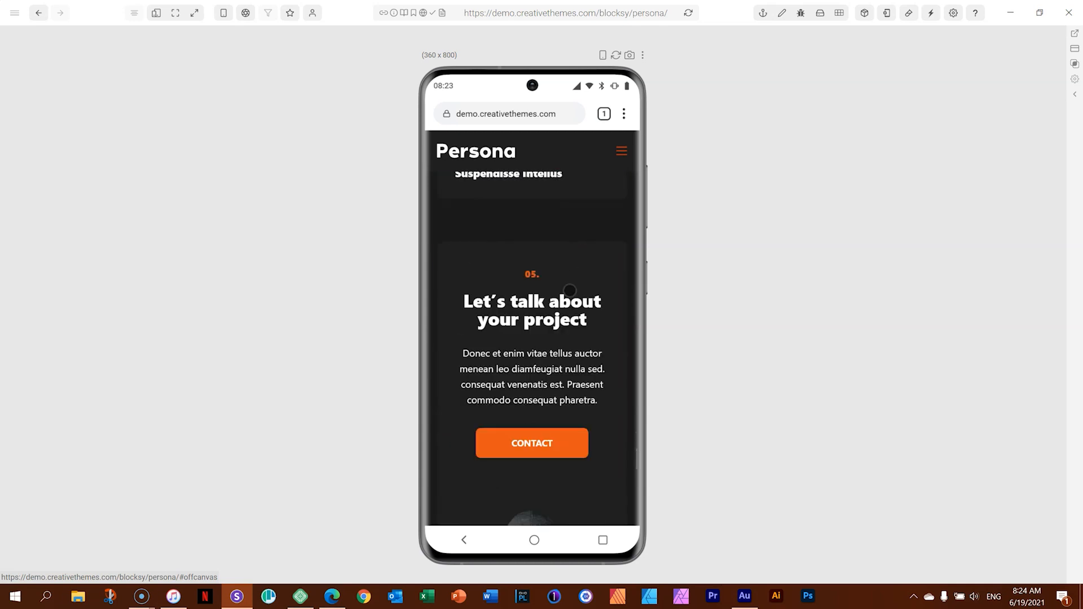
pyautogui.scroll(-6, 570, 290)
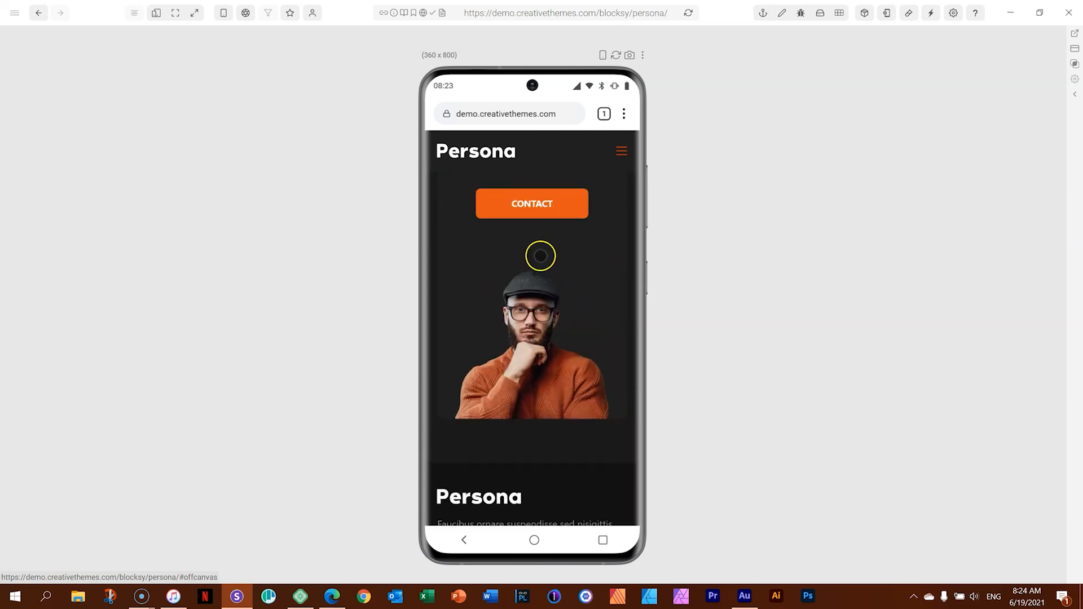
# Open the Services page in the mobile preview and examine its service cards and pricing plans.
pyautogui.click(531, 212)
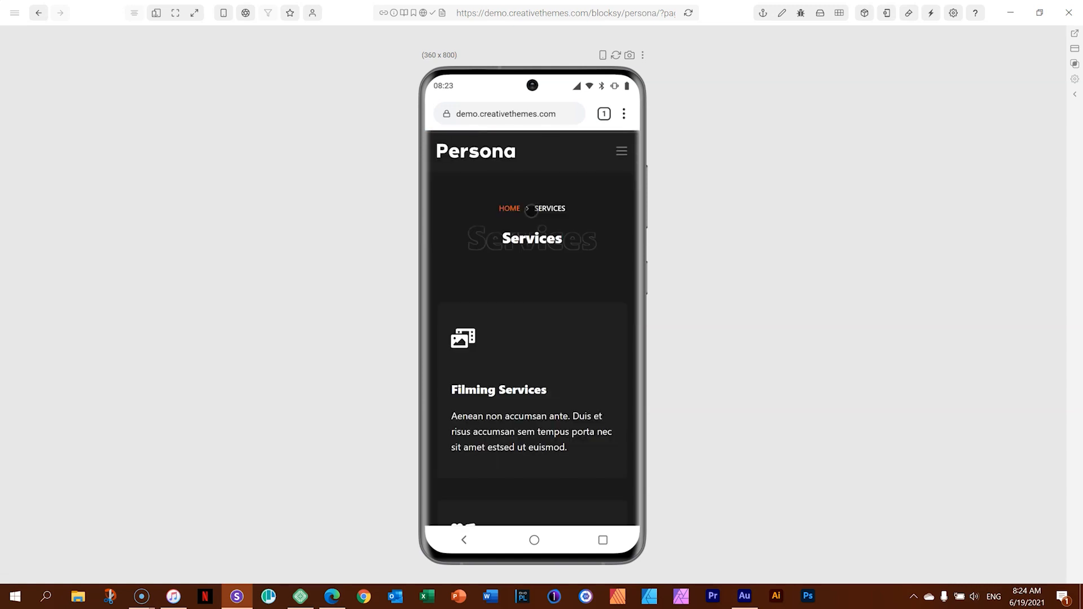
pyautogui.scroll(-10, 558, 362)
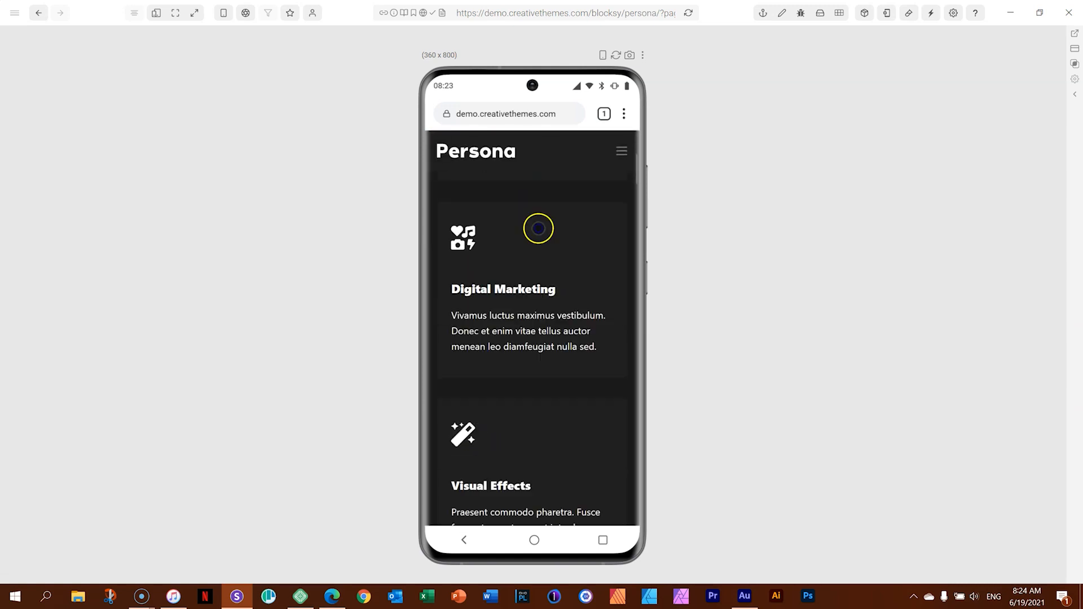
pyautogui.scroll(-12, 513, 367)
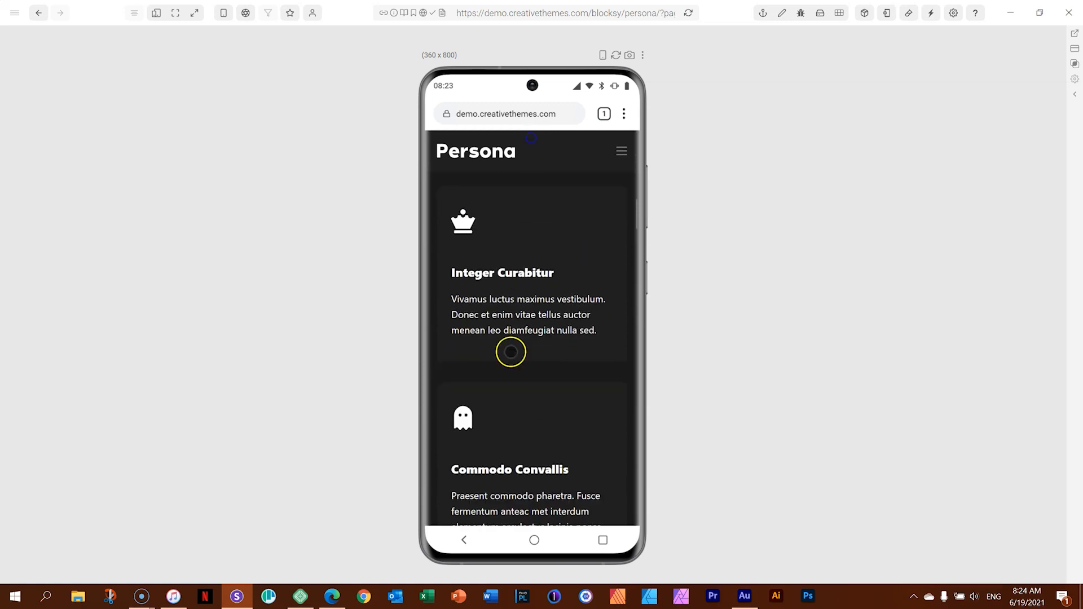
pyautogui.scroll(-10, 523, 392)
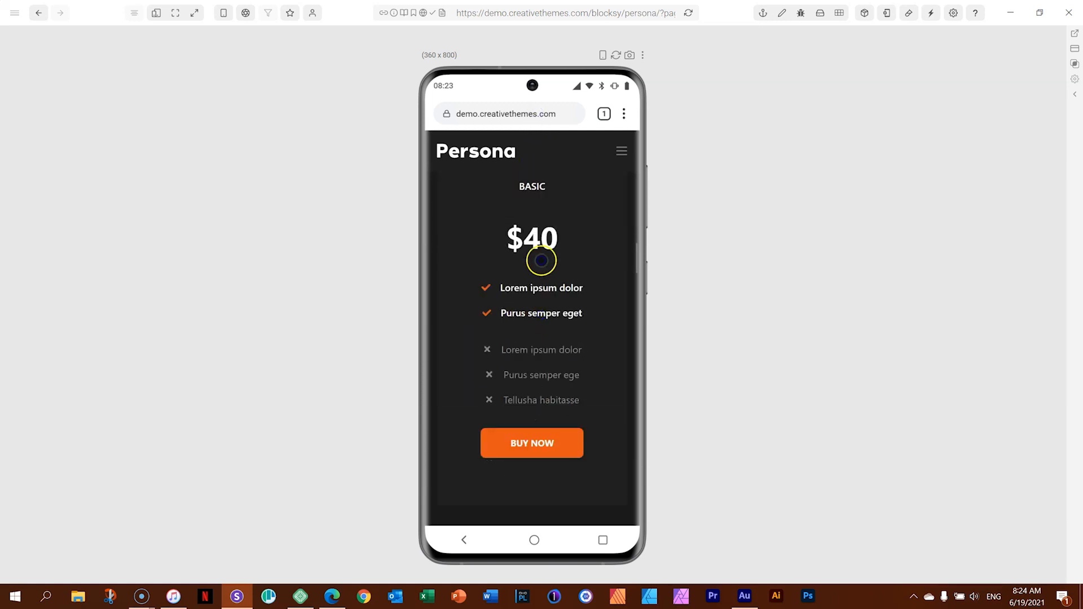
pyautogui.scroll(-4, 563, 277)
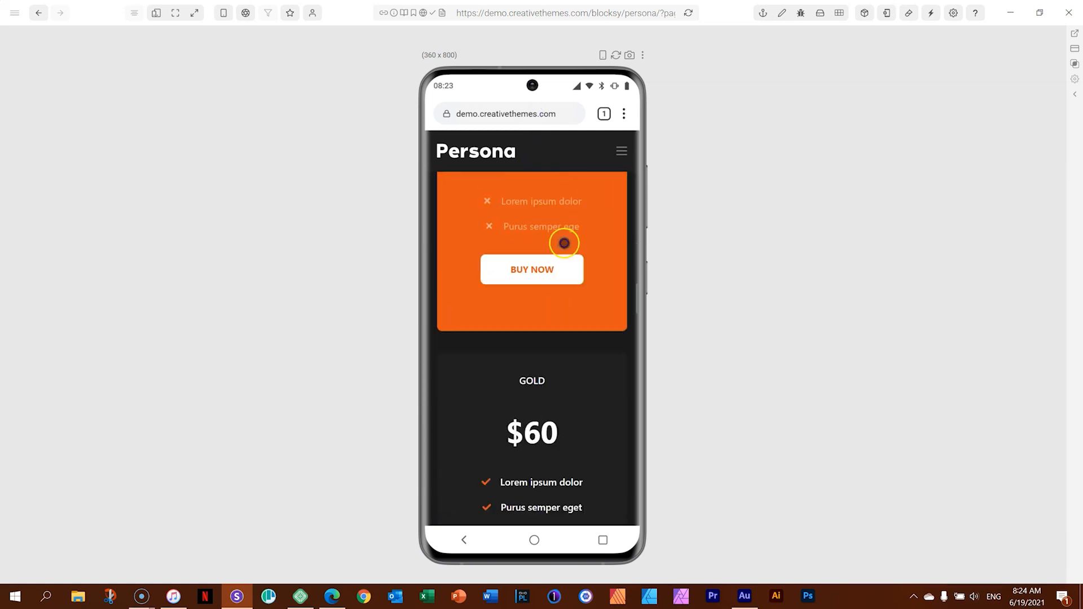
pyautogui.scroll(-7, 567, 379)
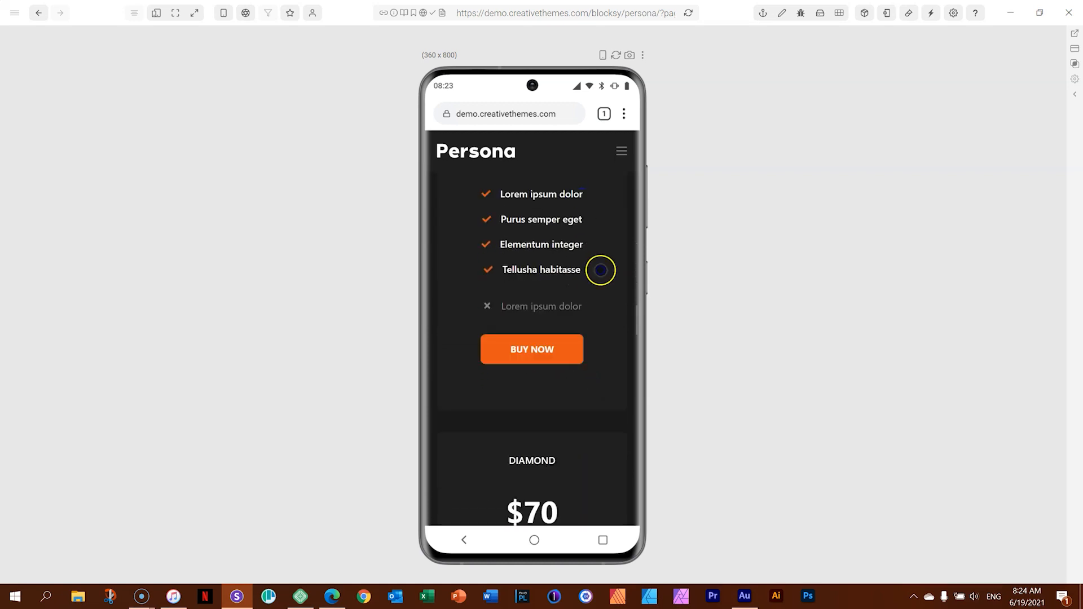
pyautogui.scroll(-4, 596, 333)
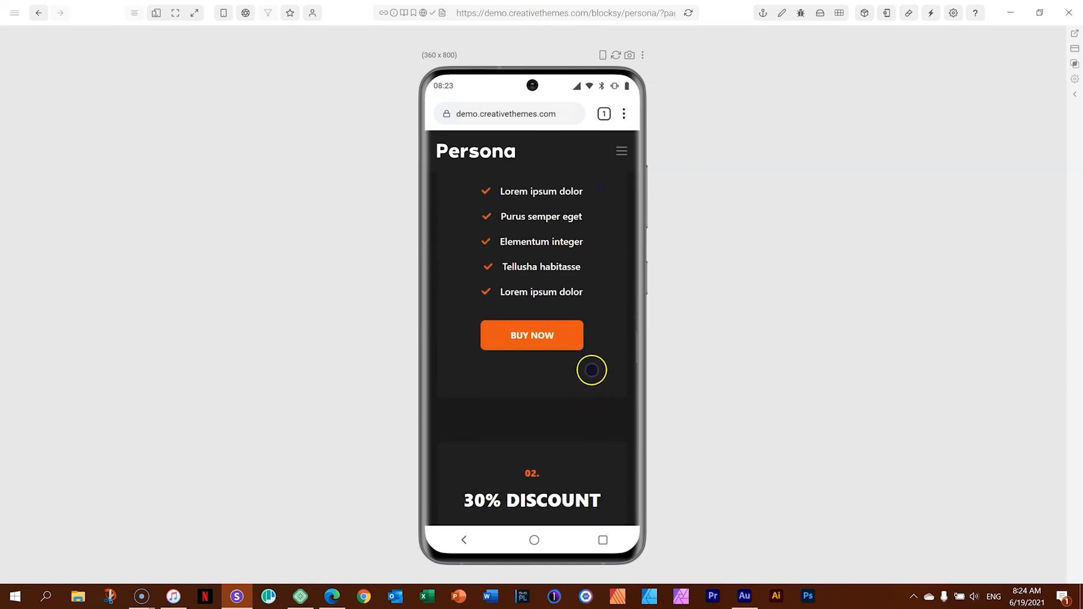
# Review the rest of the mobile Services page, from the discount block through the news posts to the footer.
pyautogui.scroll(-4, 592, 370)
pyautogui.scroll(-3, 589, 407)
pyautogui.scroll(-7, 579, 387)
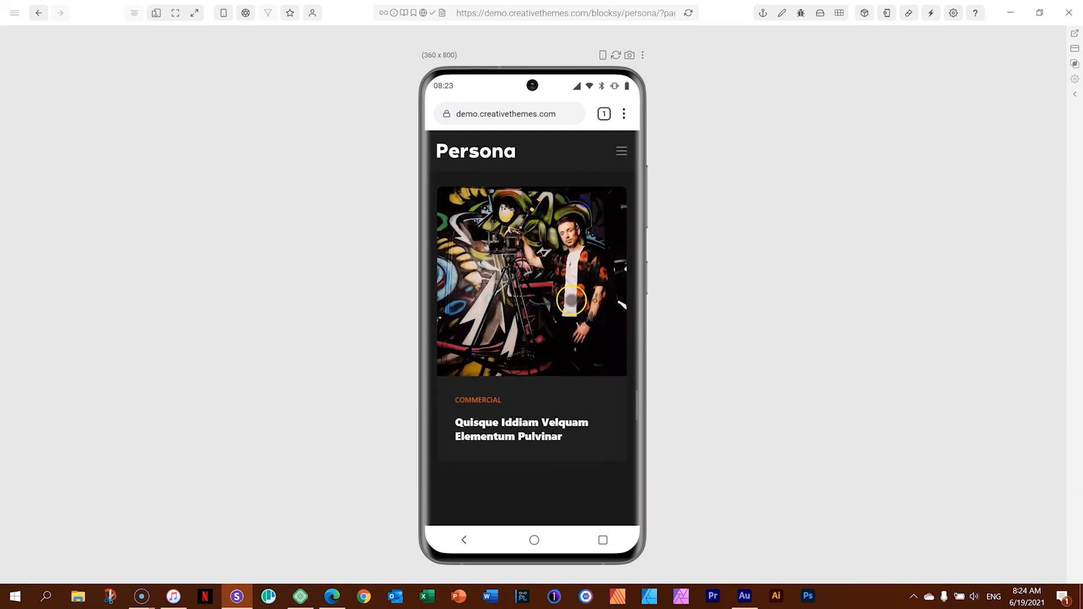
pyautogui.scroll(-6, 575, 334)
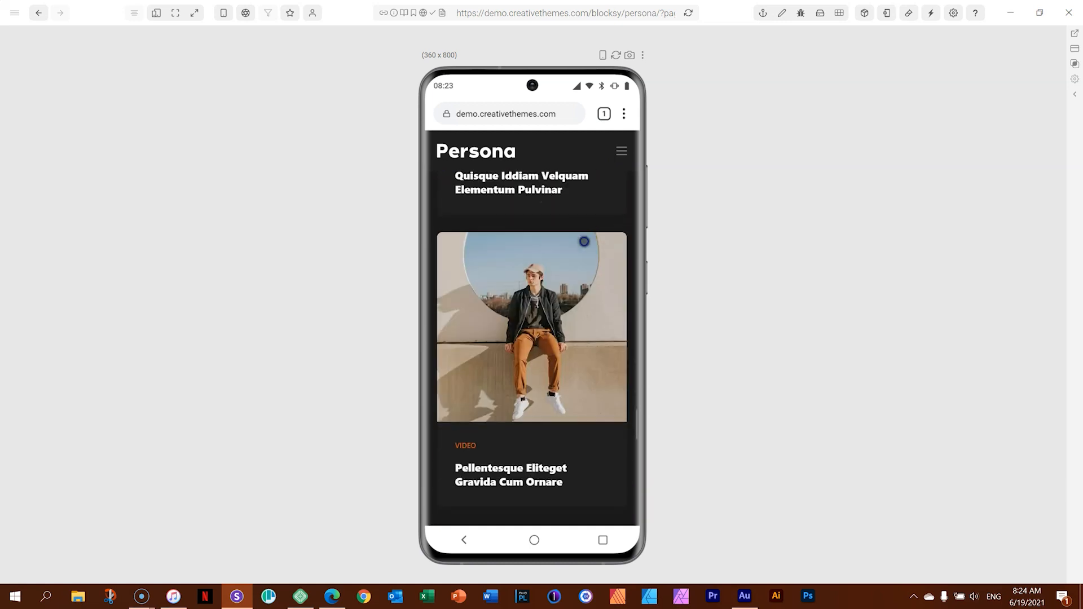
pyautogui.scroll(-3, 587, 363)
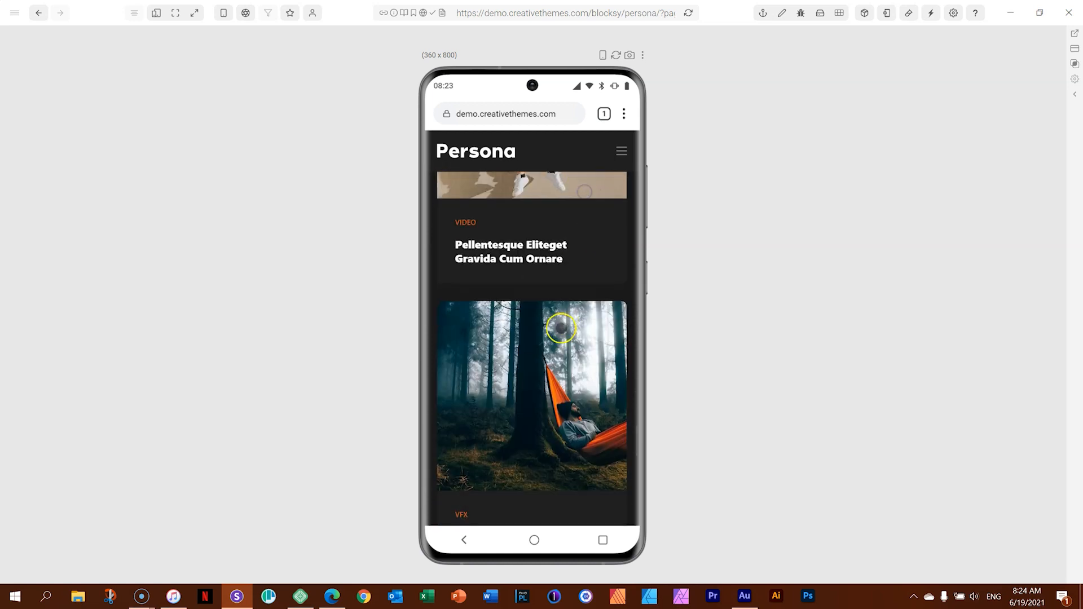
pyautogui.scroll(-6, 563, 389)
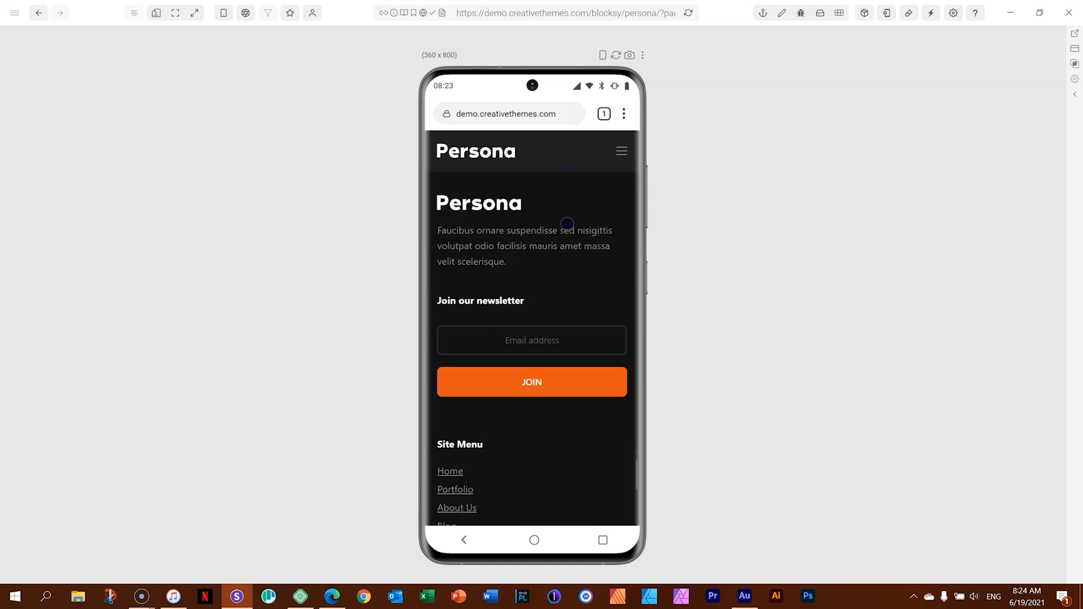
# Open the Contact Us page from the site's mobile menu, look through its layout and return to its beginning.
pyautogui.click(622, 150)
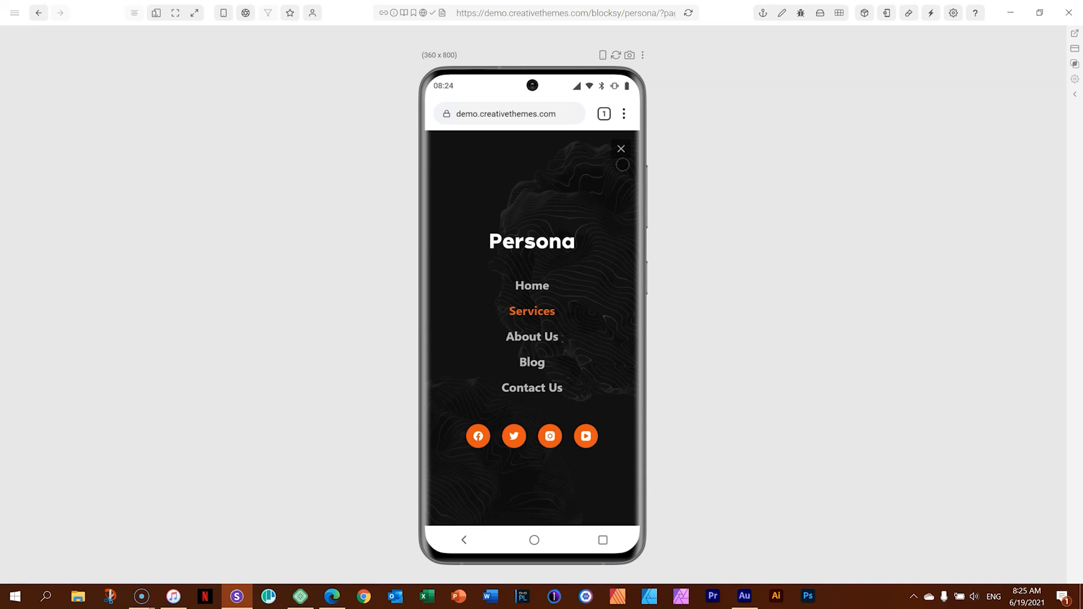
pyautogui.click(541, 389)
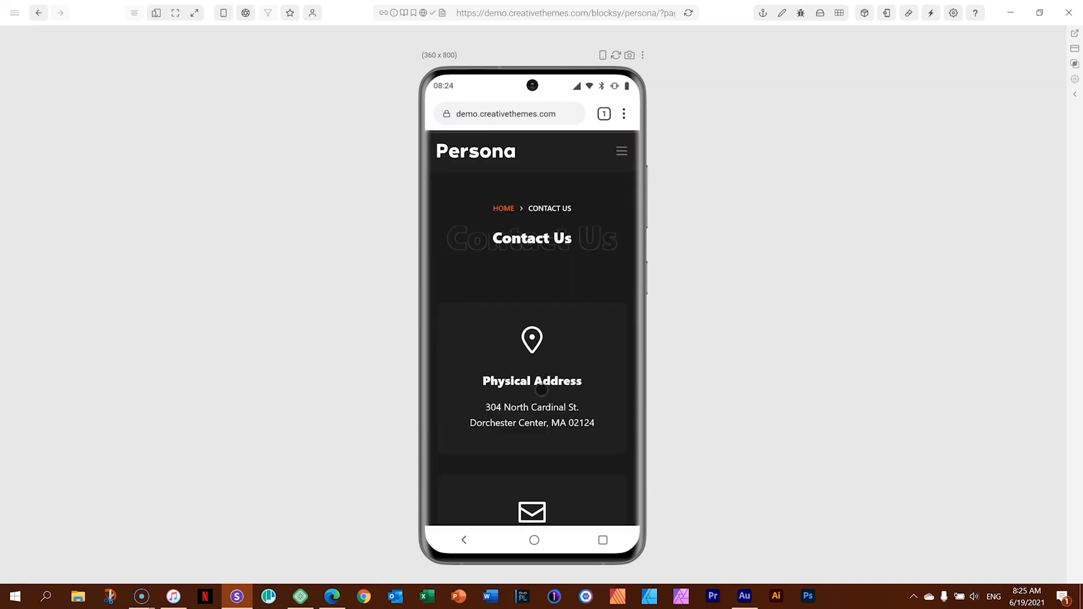
pyautogui.moveTo(579, 393); pyautogui.dragTo(593, 235)
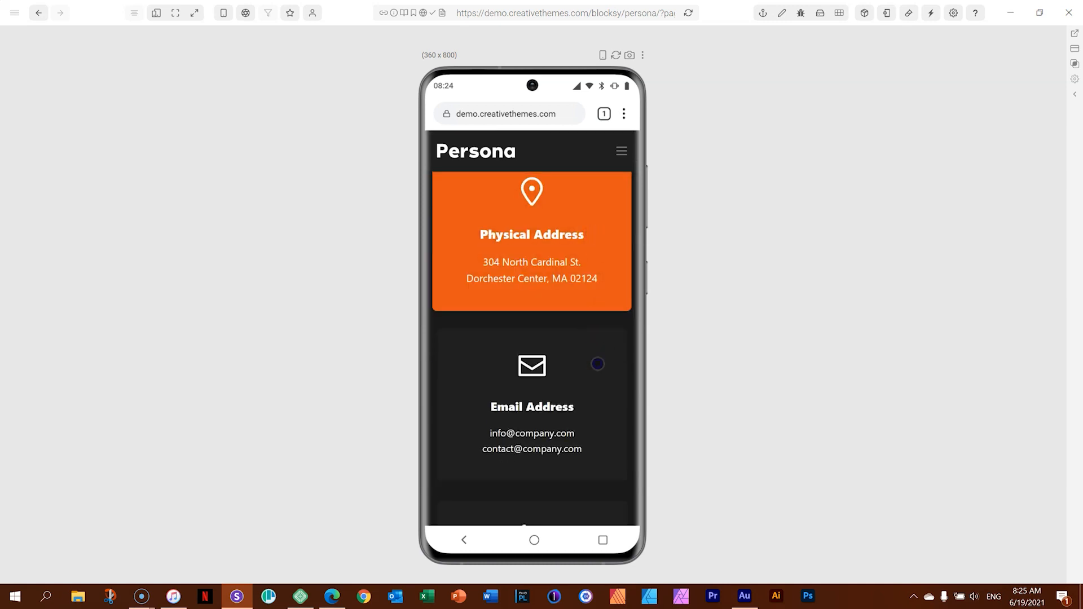
pyautogui.moveTo(598, 364); pyautogui.dragTo(601, 243)
pyautogui.moveTo(593, 442); pyautogui.dragTo(596, 240)
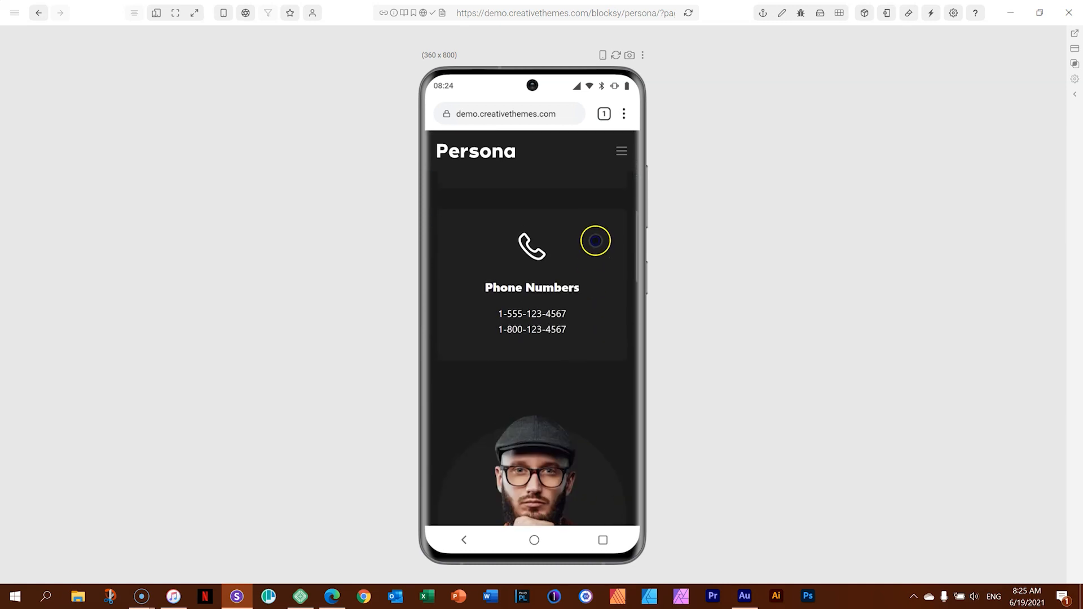
pyautogui.moveTo(587, 380); pyautogui.dragTo(576, 155)
pyautogui.moveTo(579, 332); pyautogui.dragTo(580, 215)
pyautogui.moveTo(578, 435); pyautogui.dragTo(595, 189)
pyautogui.moveTo(585, 407); pyautogui.dragTo(579, 547)
pyautogui.moveTo(577, 249); pyautogui.dragTo(576, 520)
pyautogui.moveTo(573, 287); pyautogui.dragTo(564, 551)
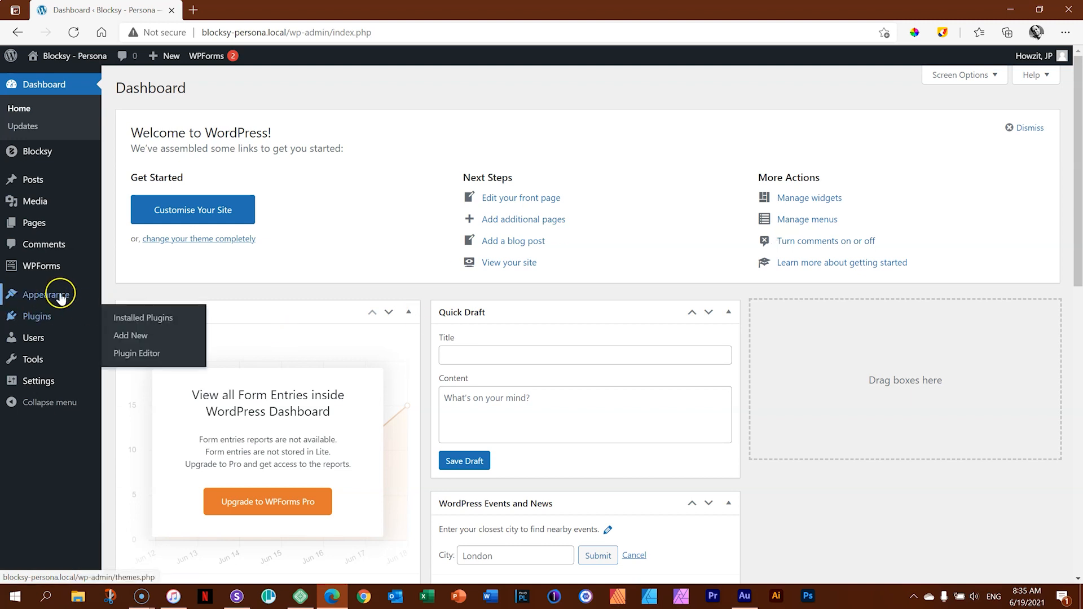
# In the browser's WordPress dashboard for the Blocksy - Persona site, view the installed themes and the installed plugins.
pyautogui.moveTo(56, 295)
pyautogui.click(133, 298)
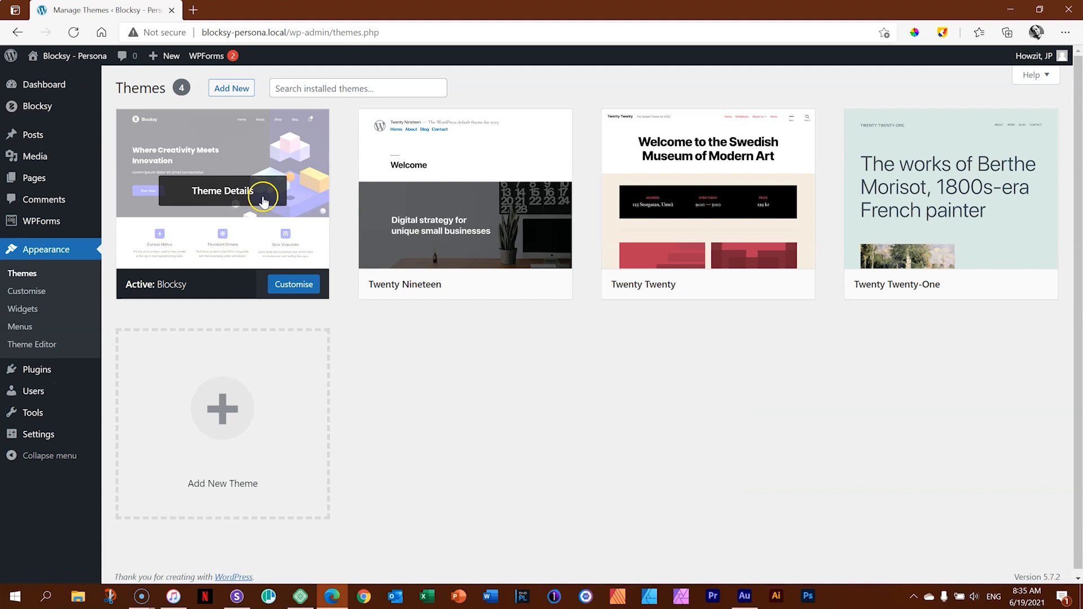
pyautogui.click(37, 369)
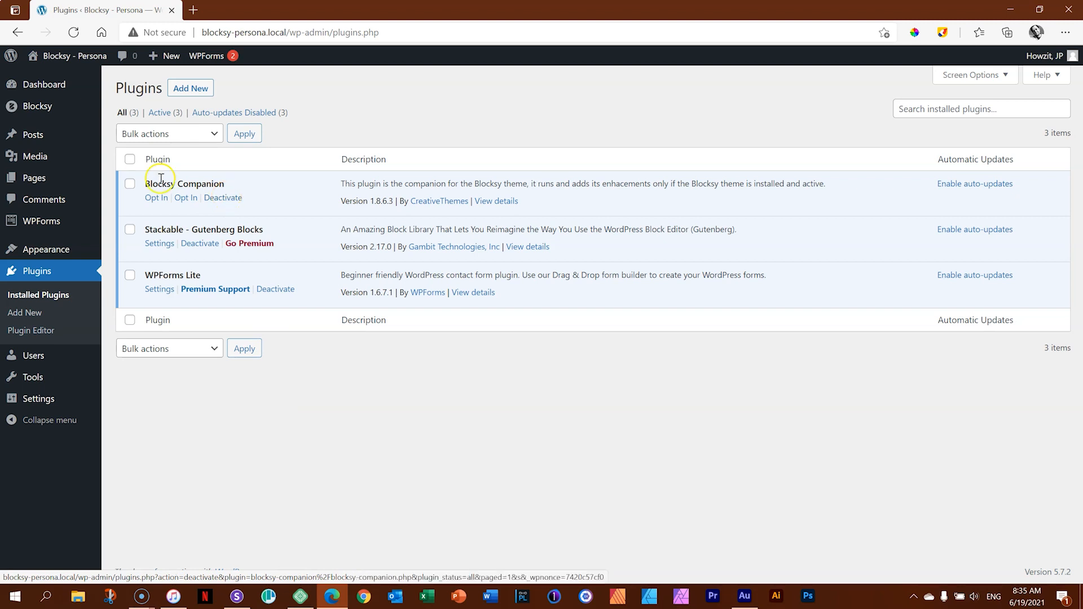
# Show the list of all pages of the WordPress site and look over its entries.
pyautogui.moveTo(48, 109)
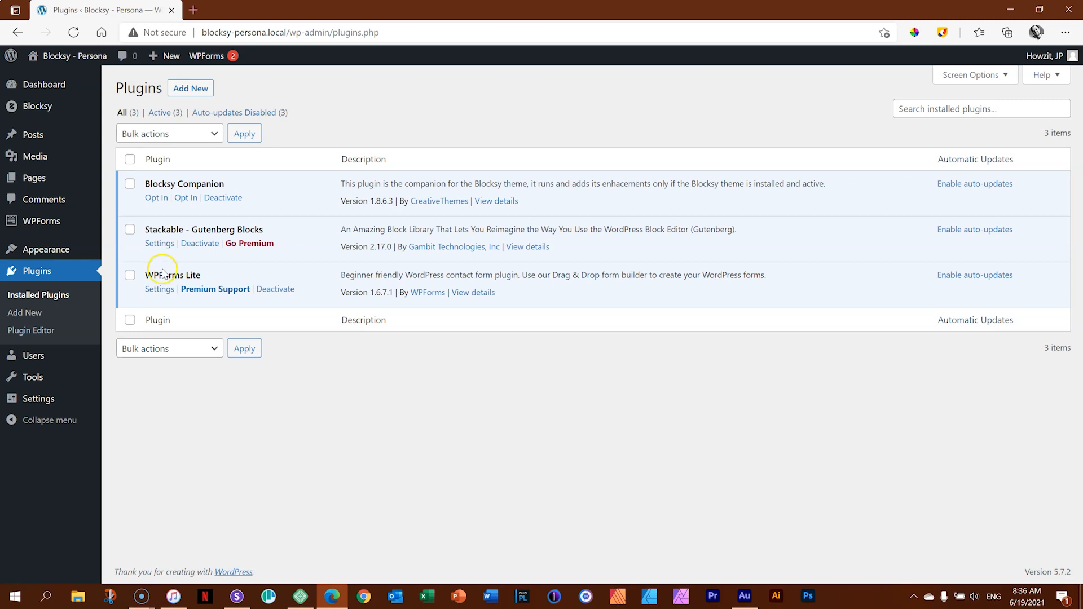
pyautogui.click(52, 182)
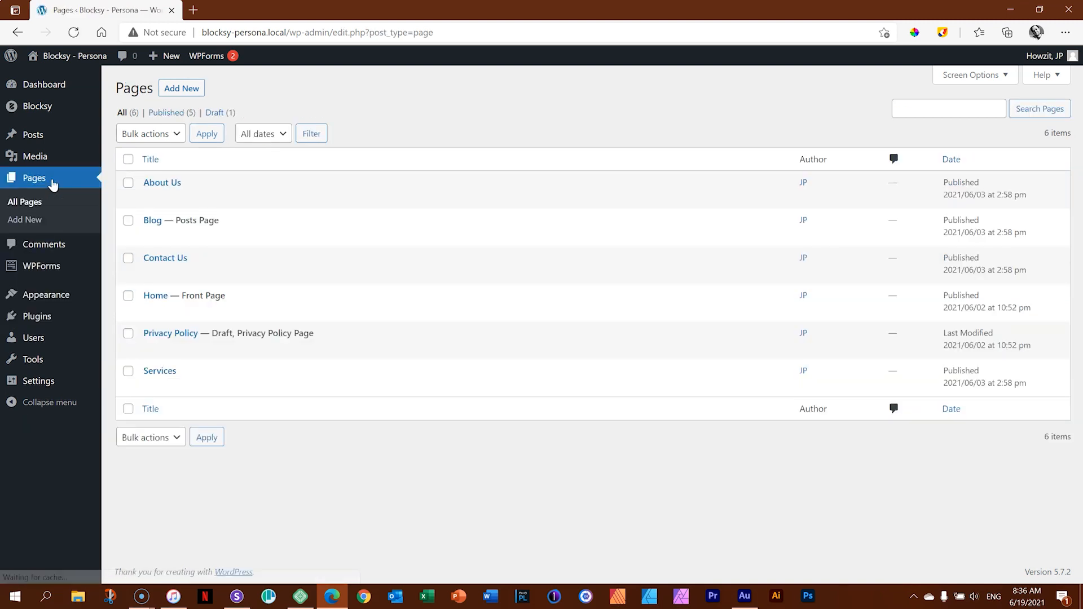
pyautogui.moveTo(193, 202)
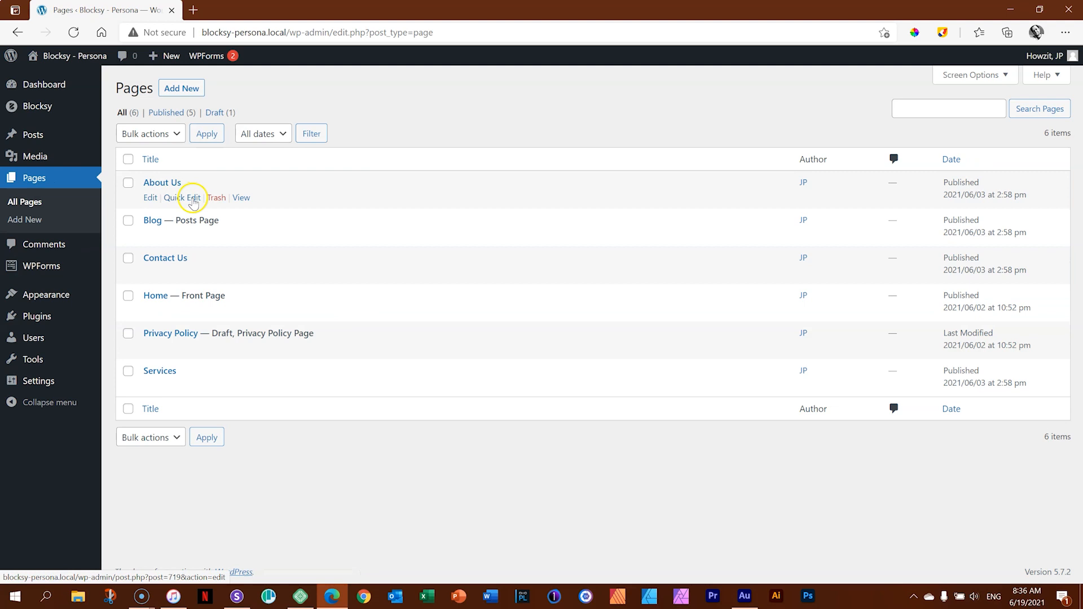
# Show the site's list of posts and open "Quisque Iddiam Velquam Elementum Pulvinar" in the block editor, dismissing the welcome guide.
pyautogui.moveTo(155, 378)
pyautogui.moveTo(166, 342)
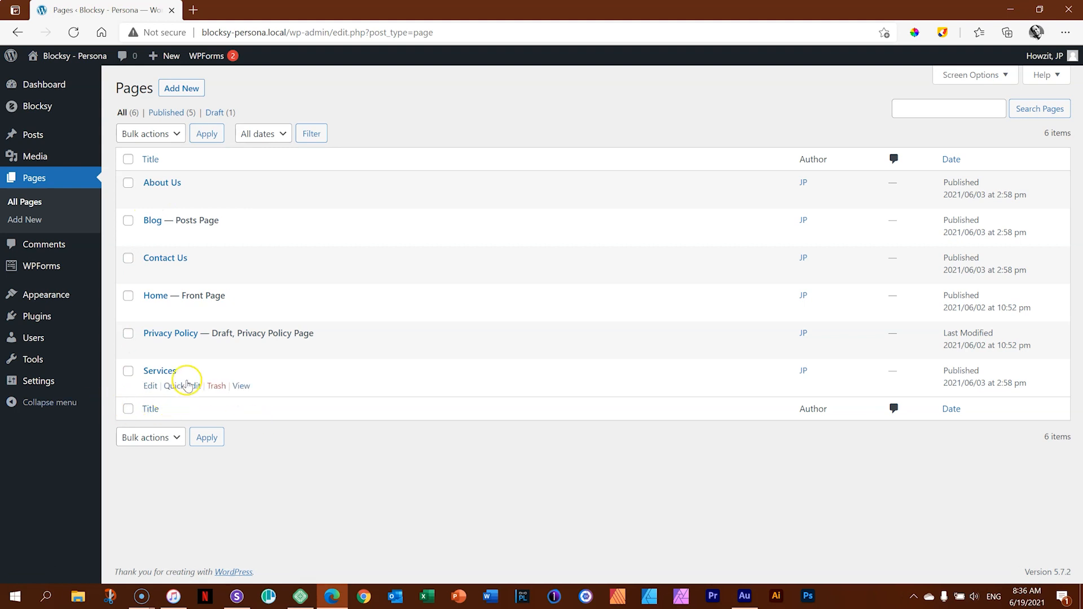
pyautogui.click(36, 136)
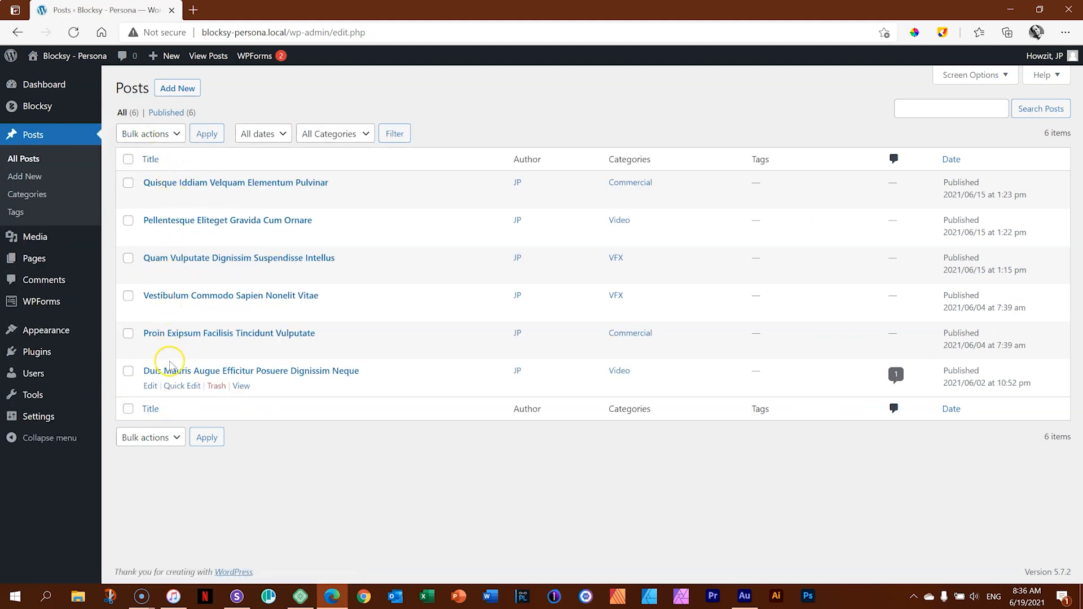
pyautogui.click(175, 182)
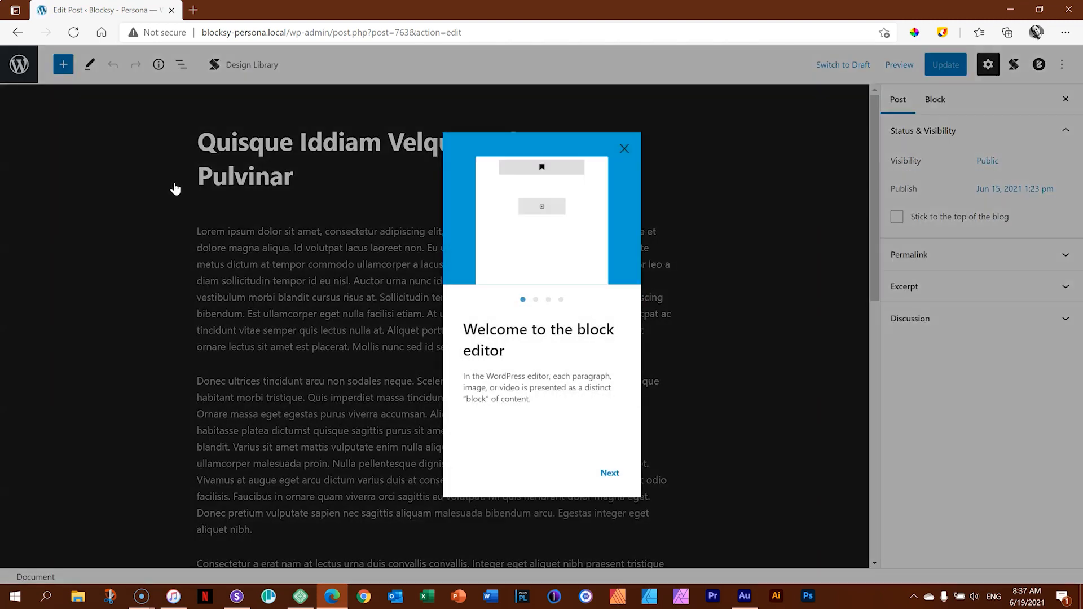
pyautogui.click(624, 149)
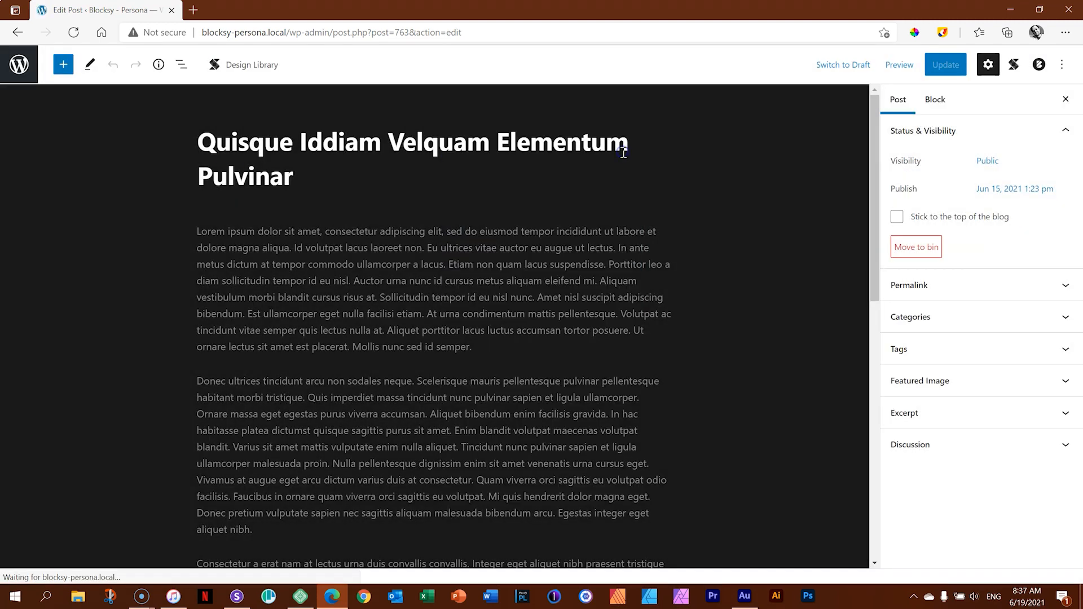
# Examine the post's first paragraph block and its settings in the editor, and return to the posts list.
pyautogui.click(435, 286)
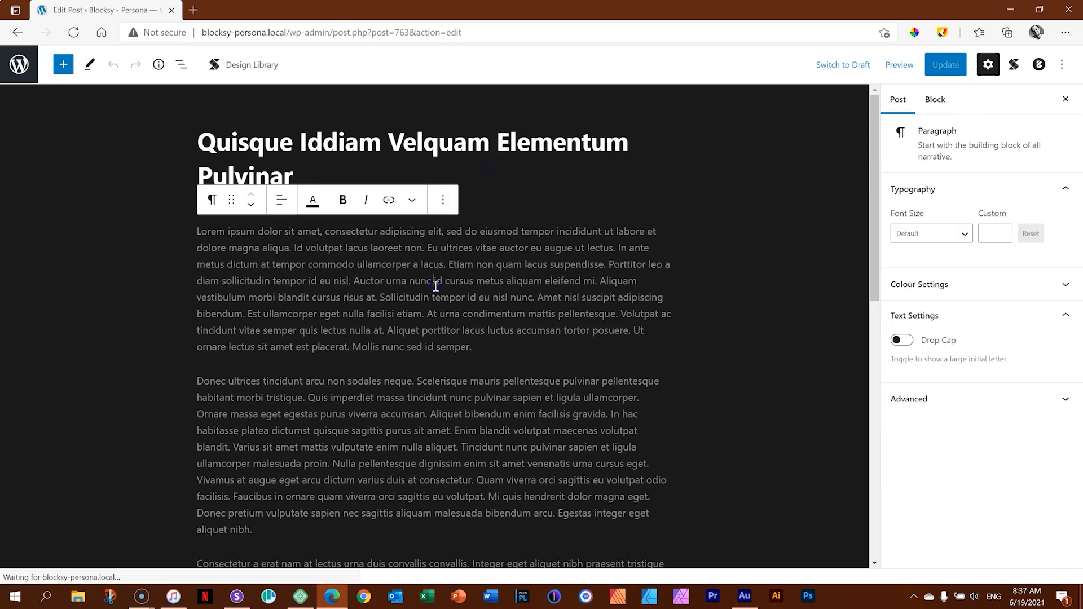
pyautogui.scroll(-1, 880, 281)
pyautogui.moveTo(879, 281); pyautogui.dragTo(869, 218)
pyautogui.click(500, 174)
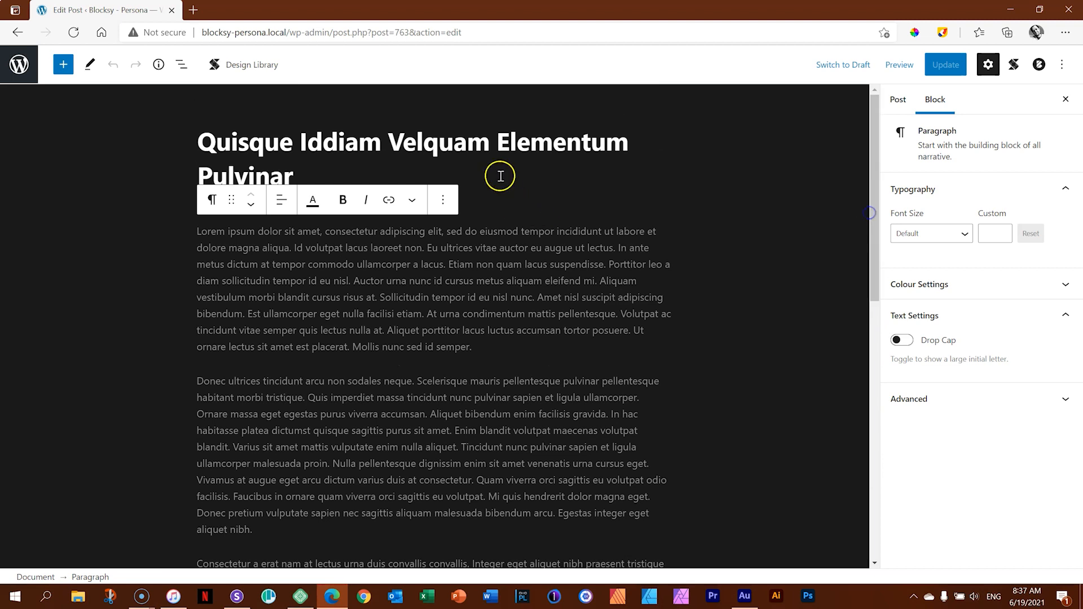
pyautogui.click(501, 272)
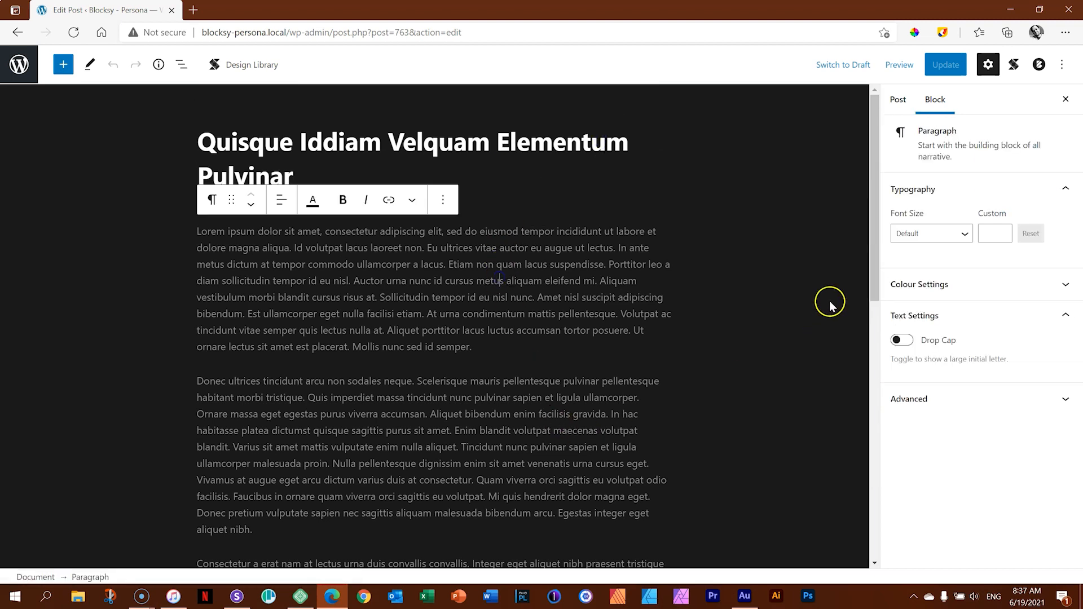
pyautogui.moveTo(874, 252); pyautogui.dragTo(872, 209)
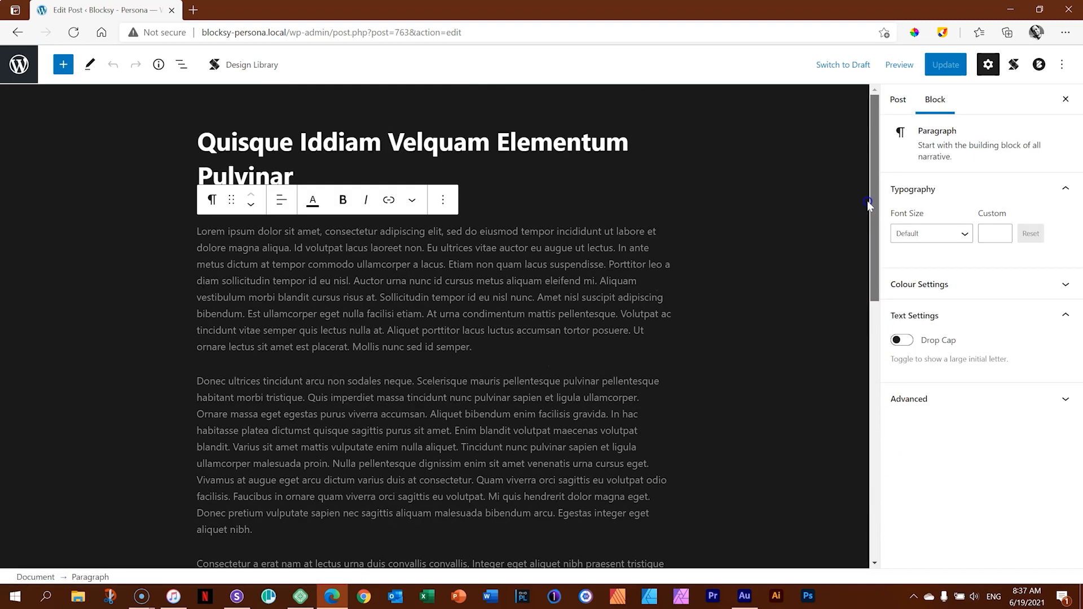
pyautogui.click(24, 78)
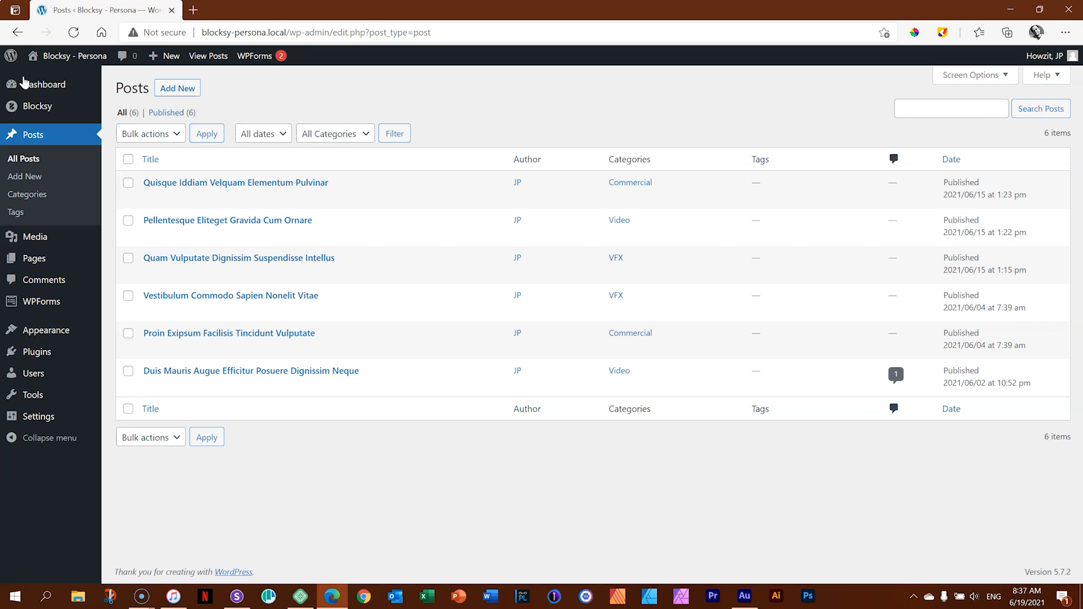
# Open the Blocksy theme's dashboard page and look over its Customizer Shortcuts.
pyautogui.click(28, 106)
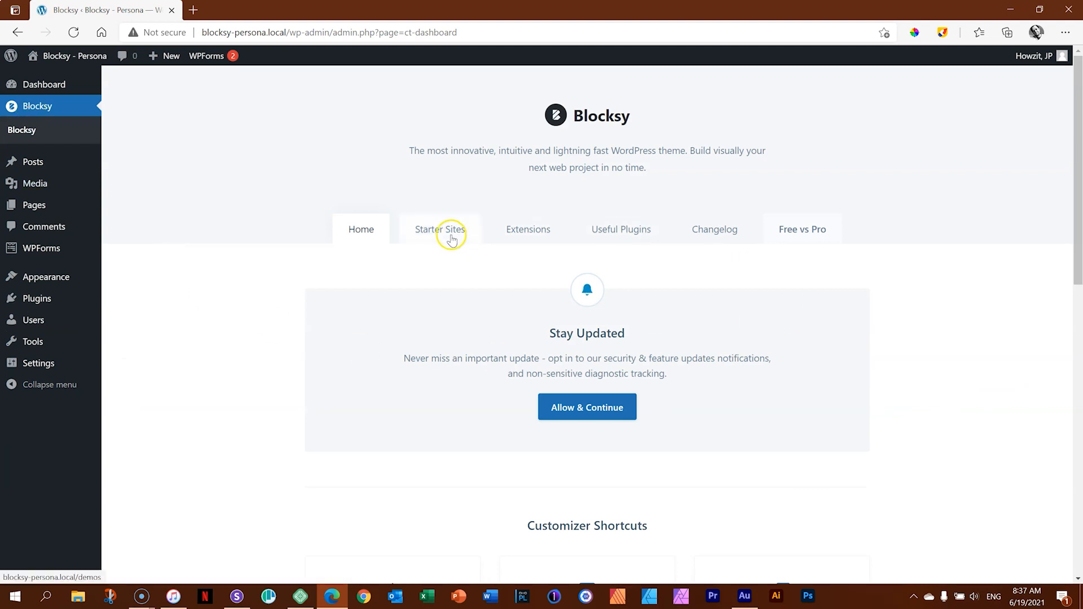
pyautogui.scroll(-2, 869, 248)
pyautogui.scroll(-6, 869, 250)
pyautogui.scroll(4, 872, 249)
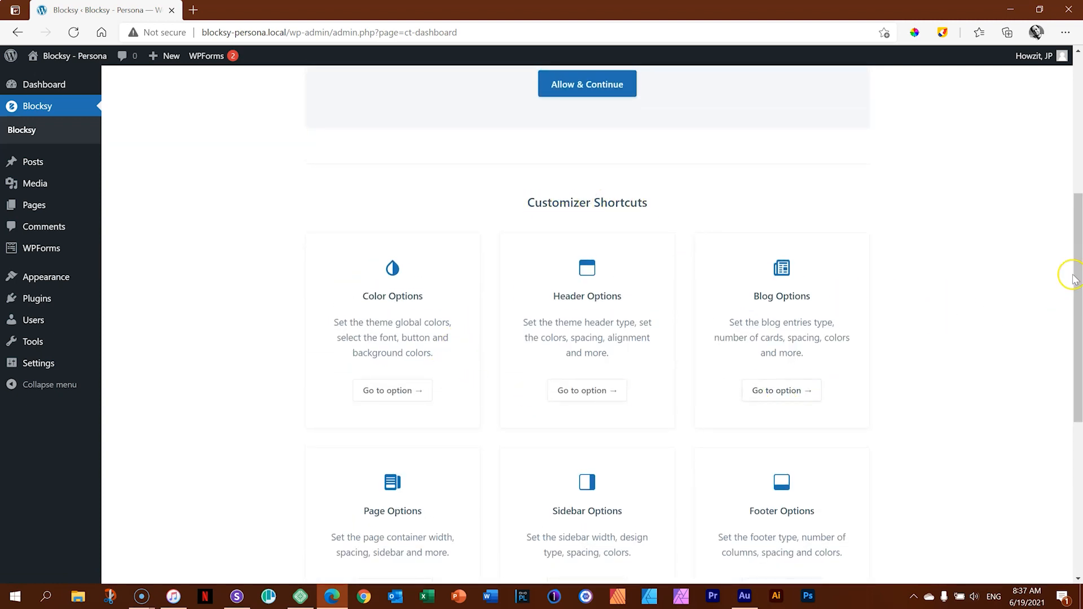
pyautogui.moveTo(1074, 276); pyautogui.dragTo(1076, 308)
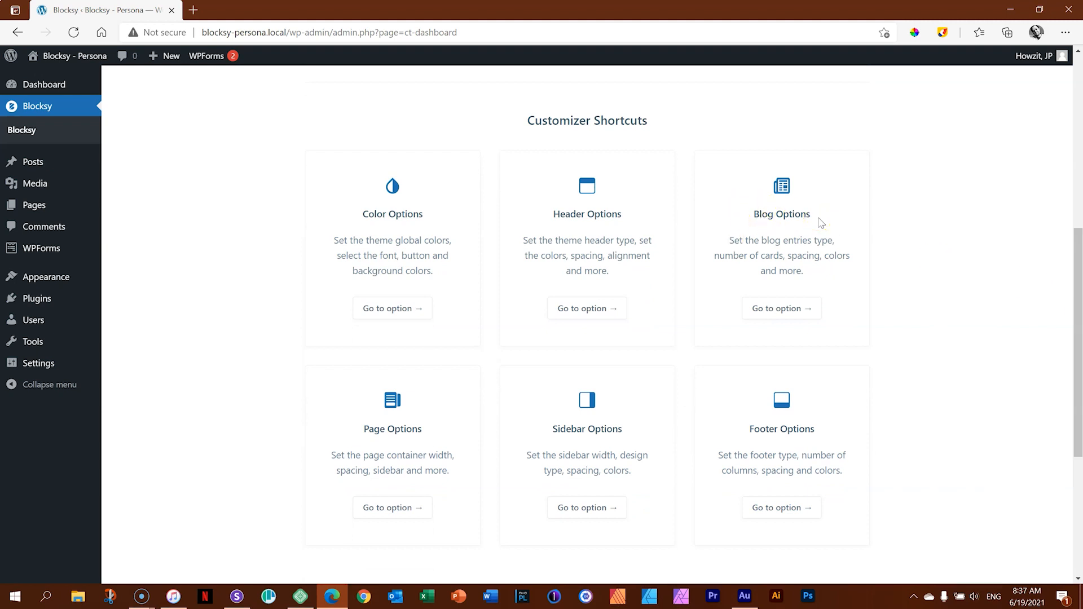
# Open the theme's Blog Options in the Customizer and bring up the Blog page with its post cards in the preview.
pyautogui.moveTo(54, 276)
pyautogui.click(129, 297)
pyautogui.click(768, 314)
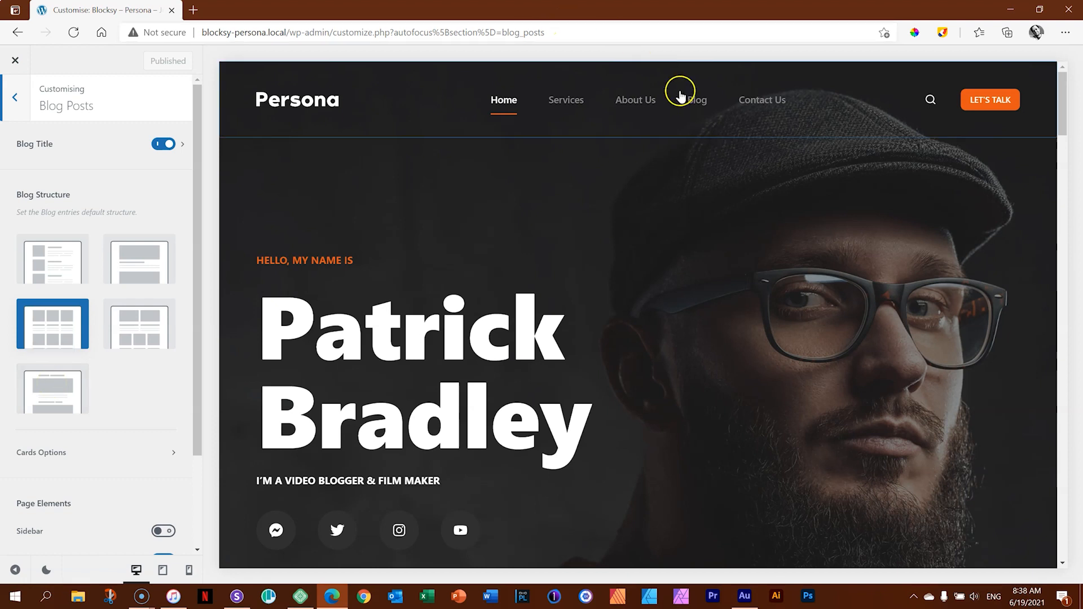
pyautogui.click(699, 103)
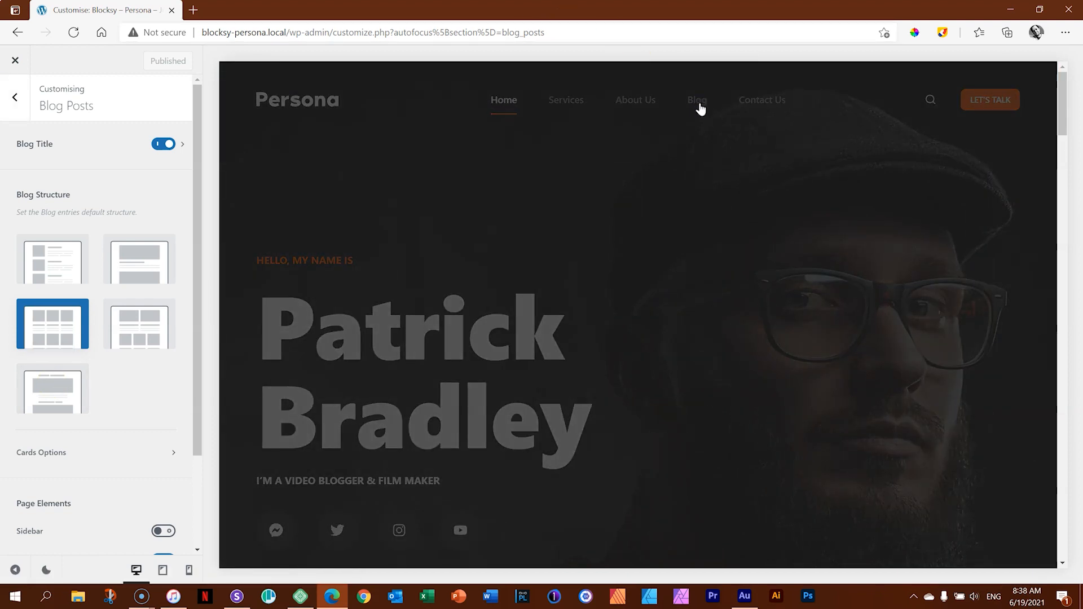
pyautogui.moveTo(1061, 123)
pyautogui.mouseDown()
pyautogui.moveTo(1067, 296)
pyautogui.moveTo(1077, 116)
pyautogui.moveTo(1064, 223)
pyautogui.moveTo(1068, 139)
pyautogui.mouseUp()
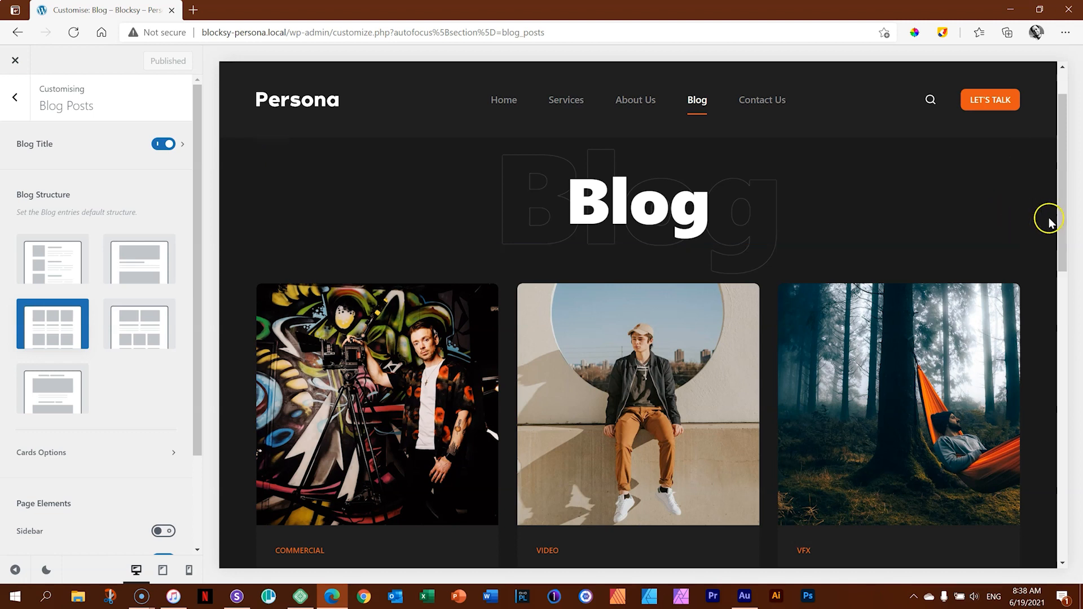
pyautogui.moveTo(1063, 212); pyautogui.dragTo(1063, 242)
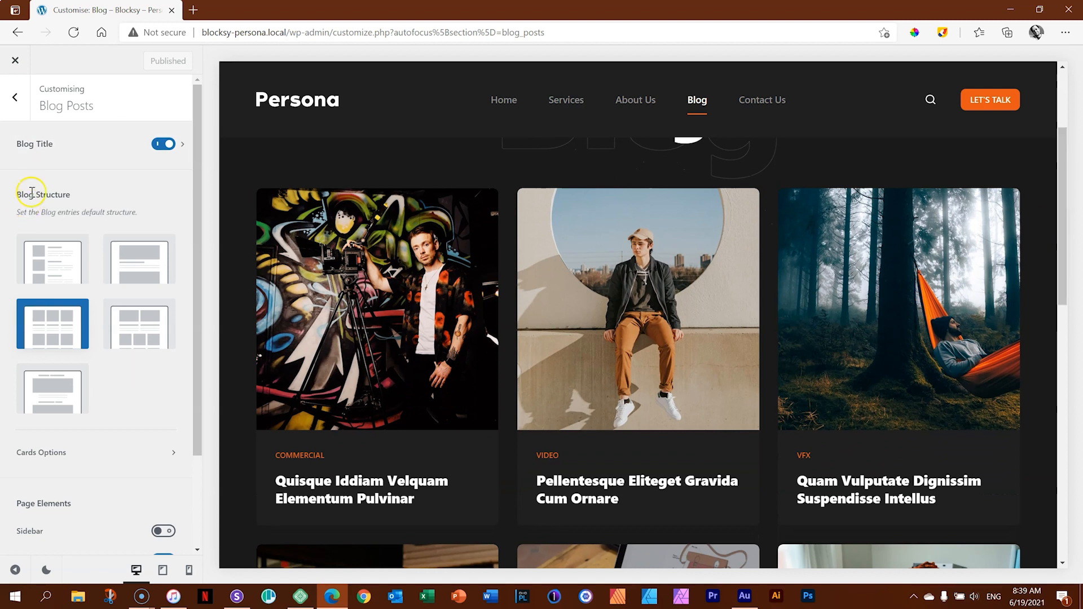
# Try the Gutenberg and Classic blog structures, looking through the posts in the Blog page preview for each.
pyautogui.click(49, 398)
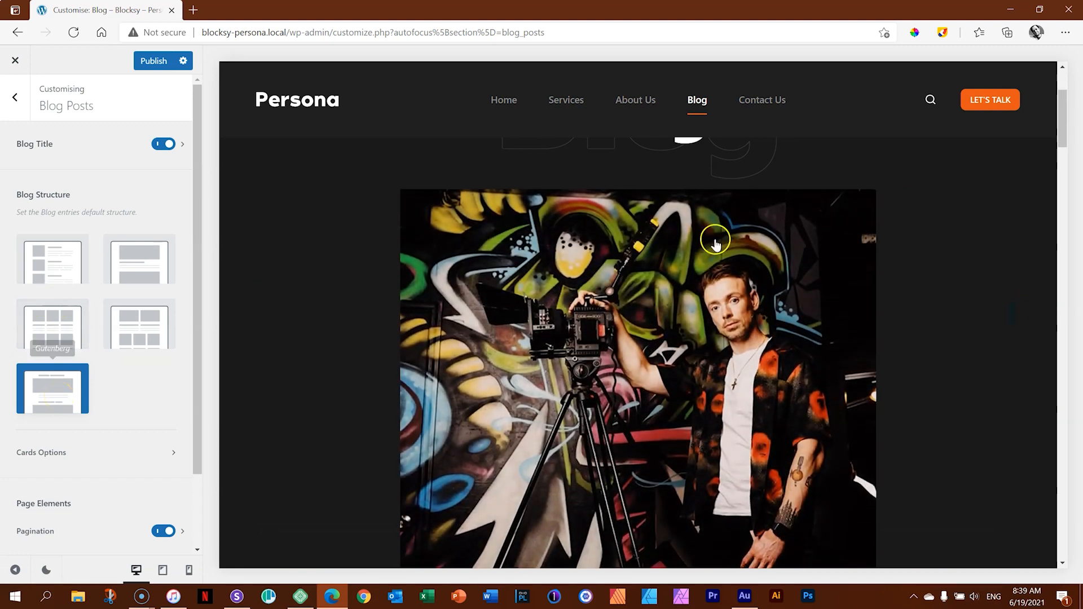
pyautogui.moveTo(1062, 115); pyautogui.dragTo(1058, 149)
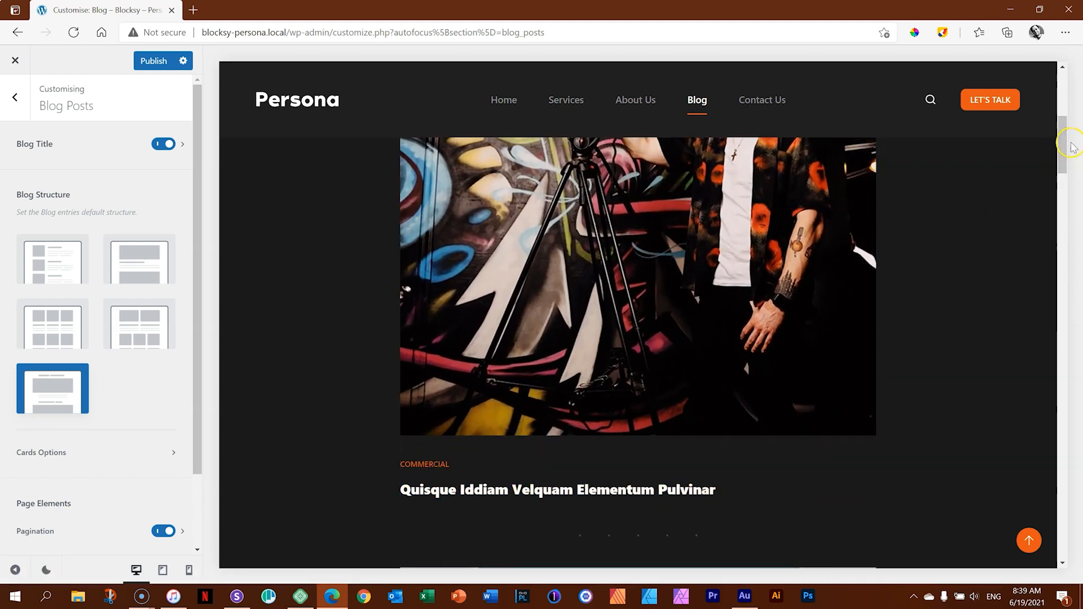
pyautogui.moveTo(1066, 146); pyautogui.dragTo(1059, 206)
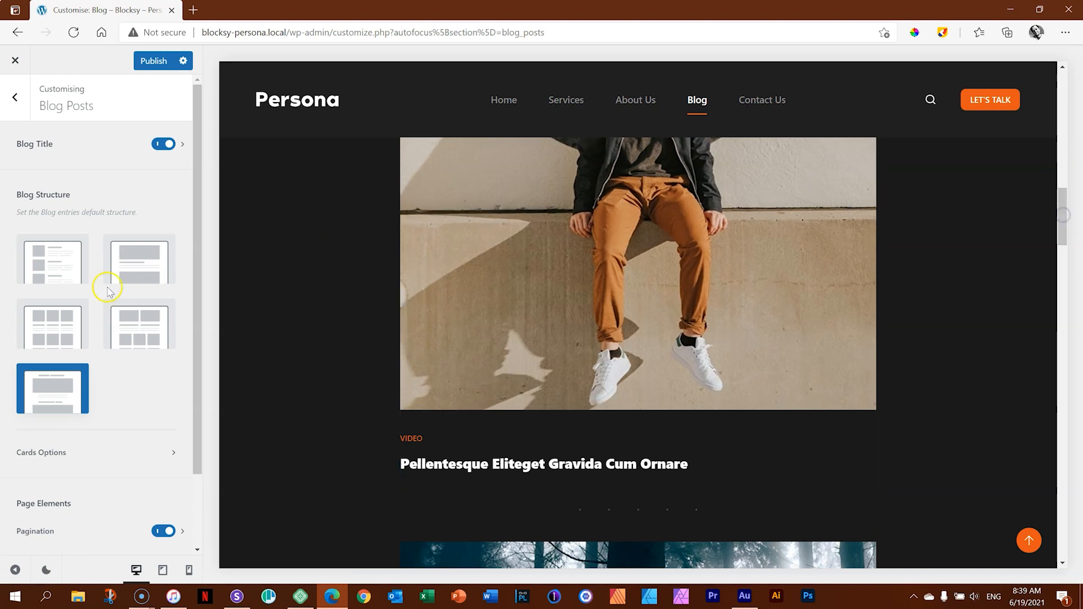
pyautogui.click(134, 273)
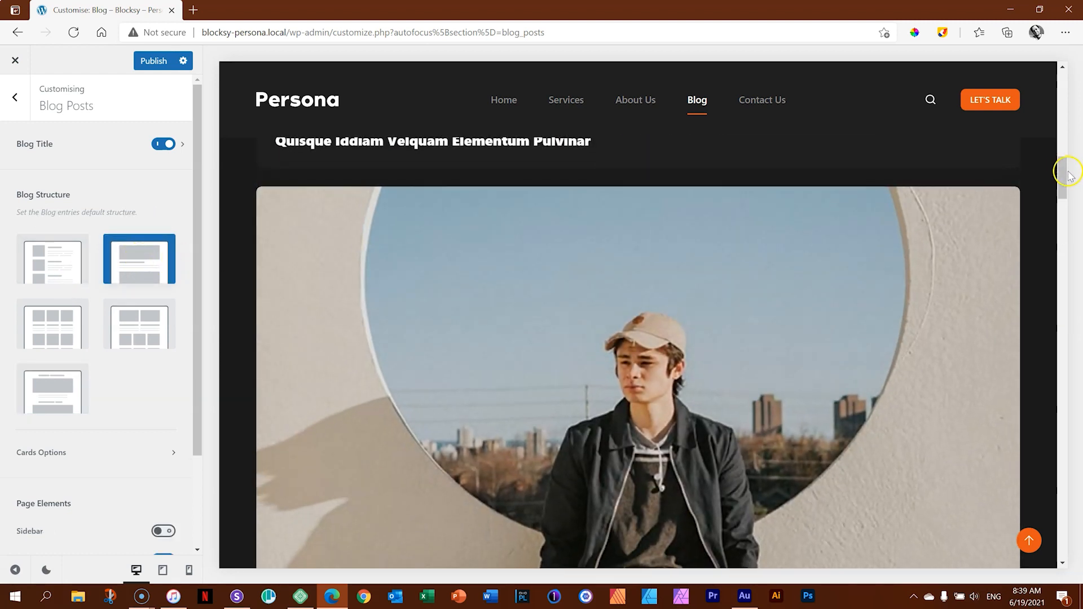
pyautogui.moveTo(1064, 175); pyautogui.dragTo(1067, 237)
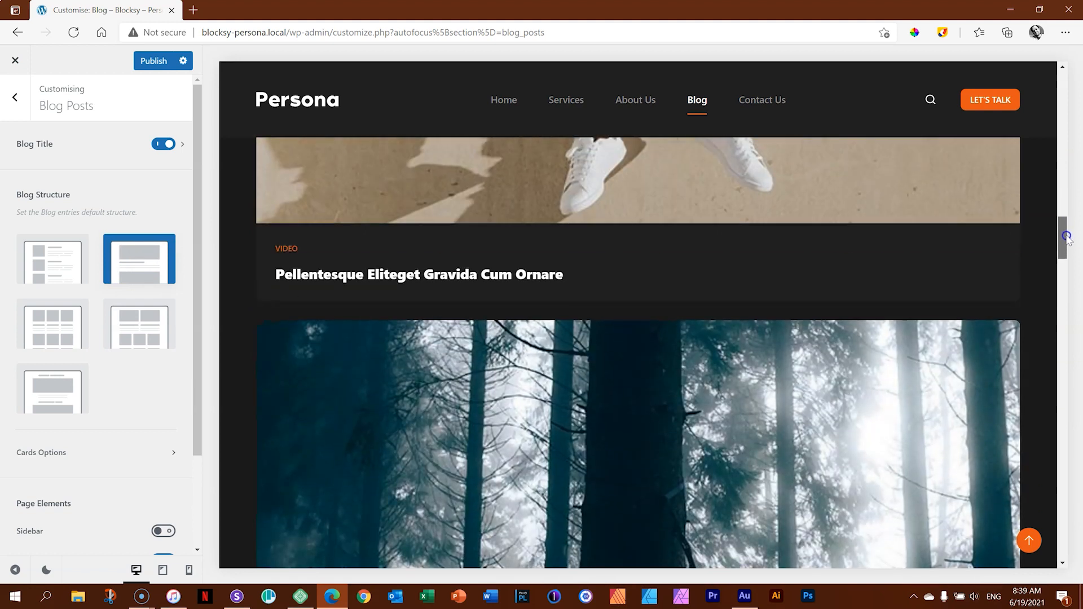
# Try the Enhanced Grid blog structure and look over its large and small post cards in the preview.
pyautogui.click(140, 331)
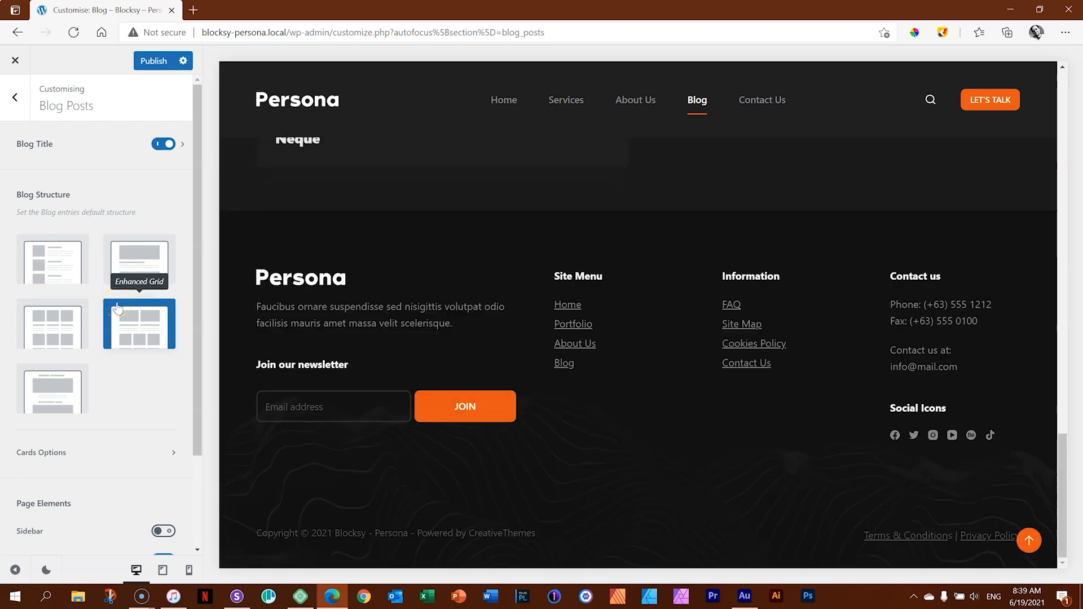
pyautogui.moveTo(1063, 431); pyautogui.dragTo(1038, 149)
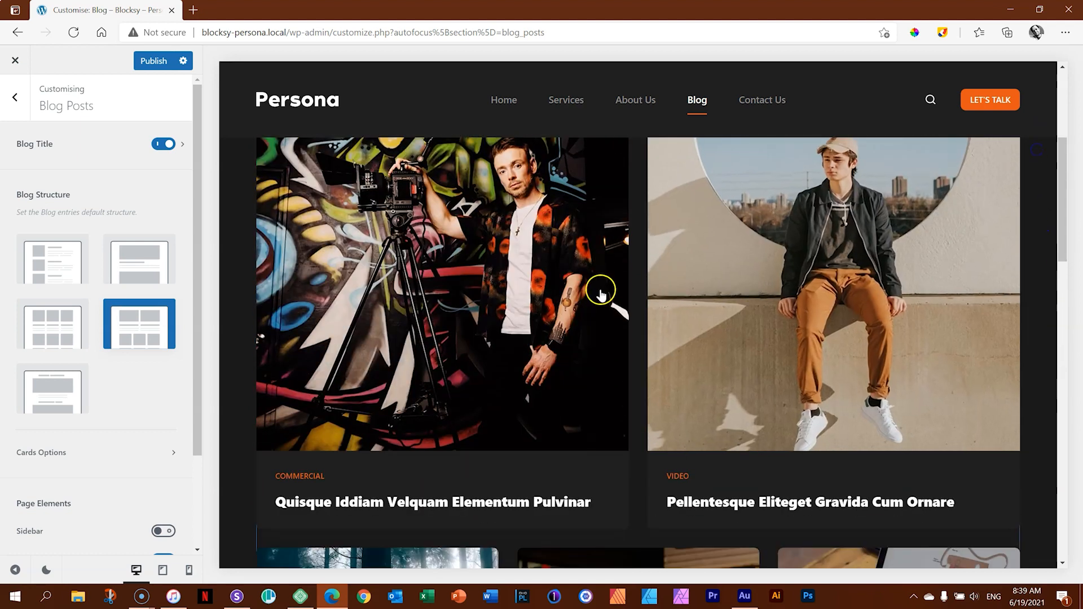
pyautogui.moveTo(1061, 186); pyautogui.dragTo(1067, 285)
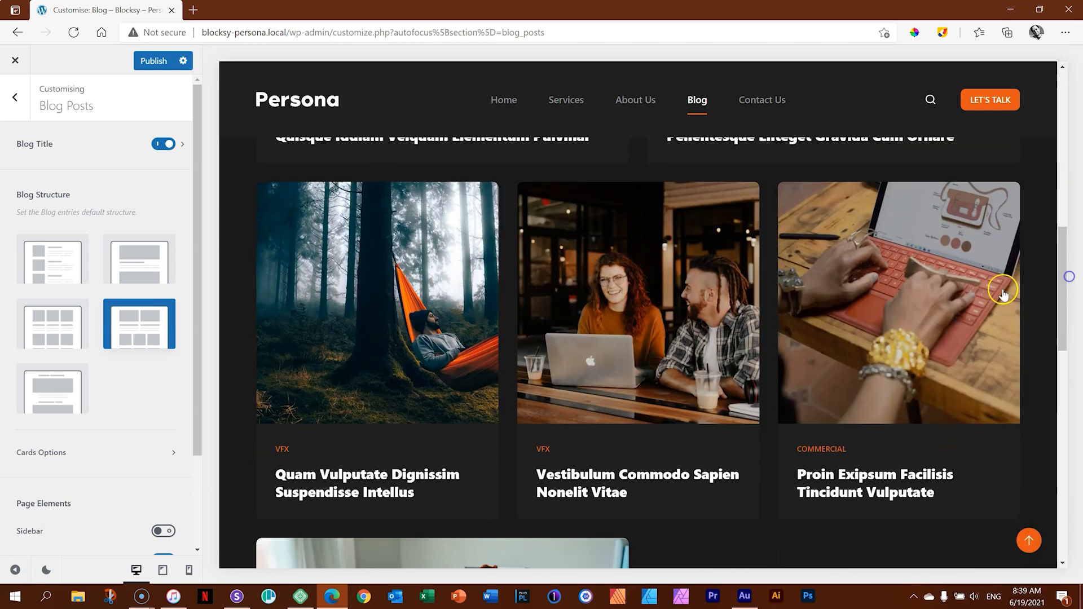
pyautogui.moveTo(1062, 258); pyautogui.dragTo(1066, 224)
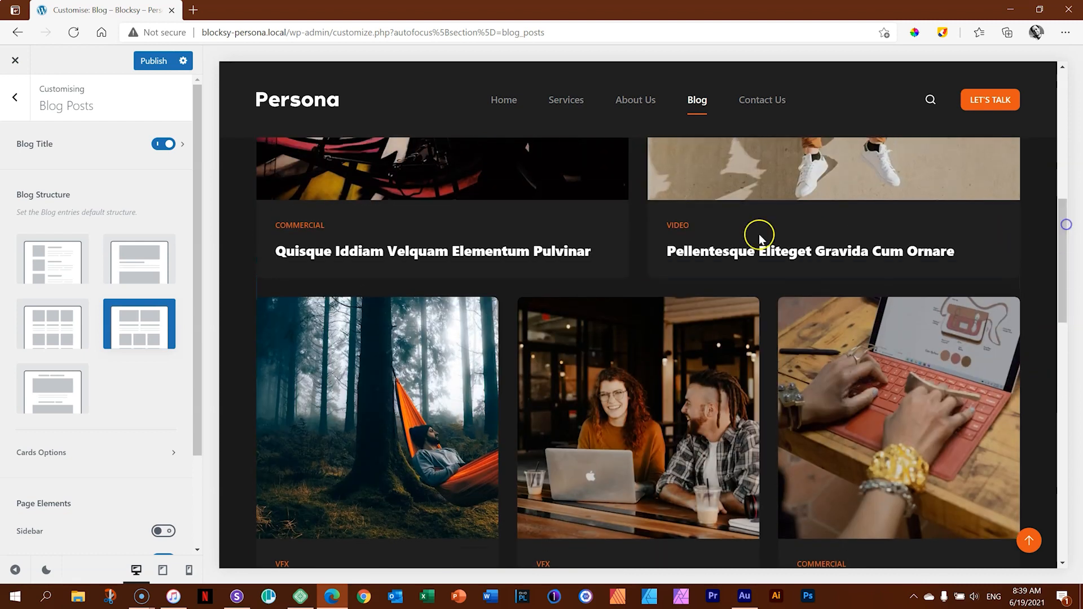
# Try the Simple blog structure, and set the blog structure back to Grid.
pyautogui.click(49, 265)
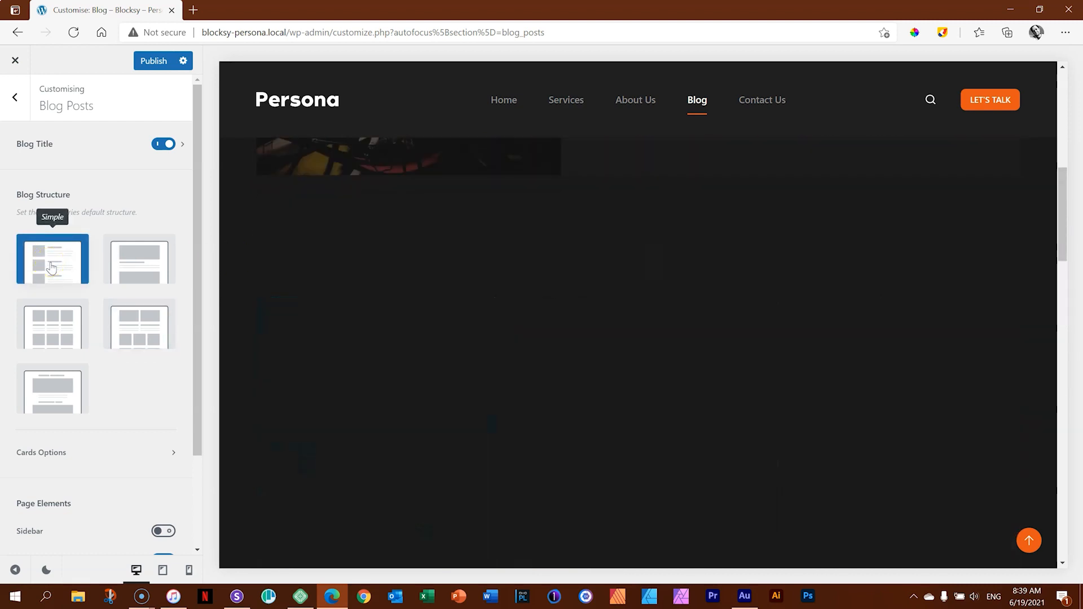
pyautogui.moveTo(1067, 242); pyautogui.dragTo(1066, 335)
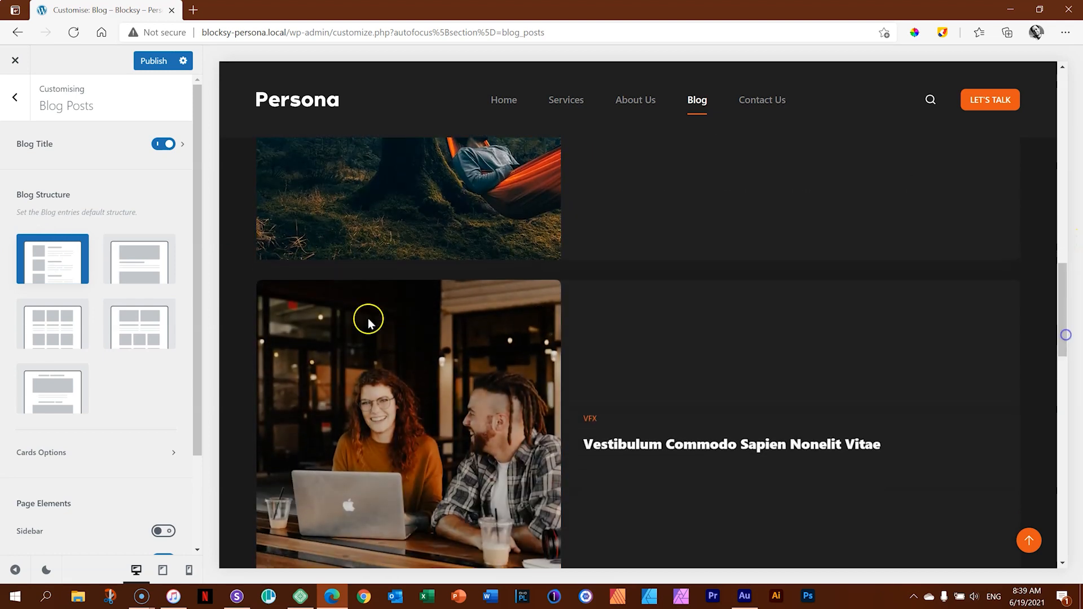
pyautogui.click(53, 333)
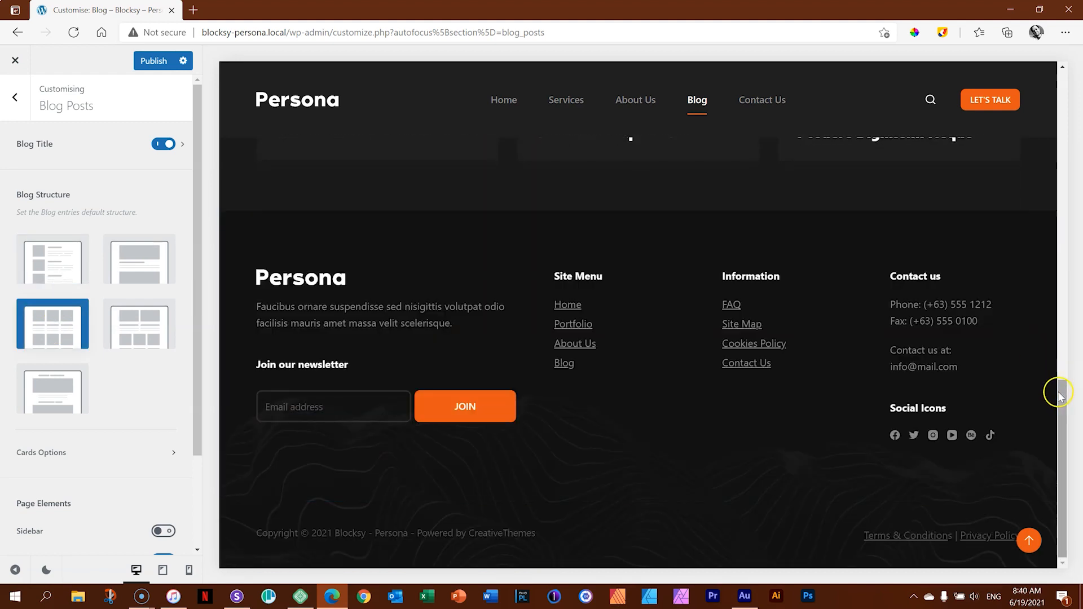
pyautogui.moveTo(1060, 395); pyautogui.dragTo(1061, 143)
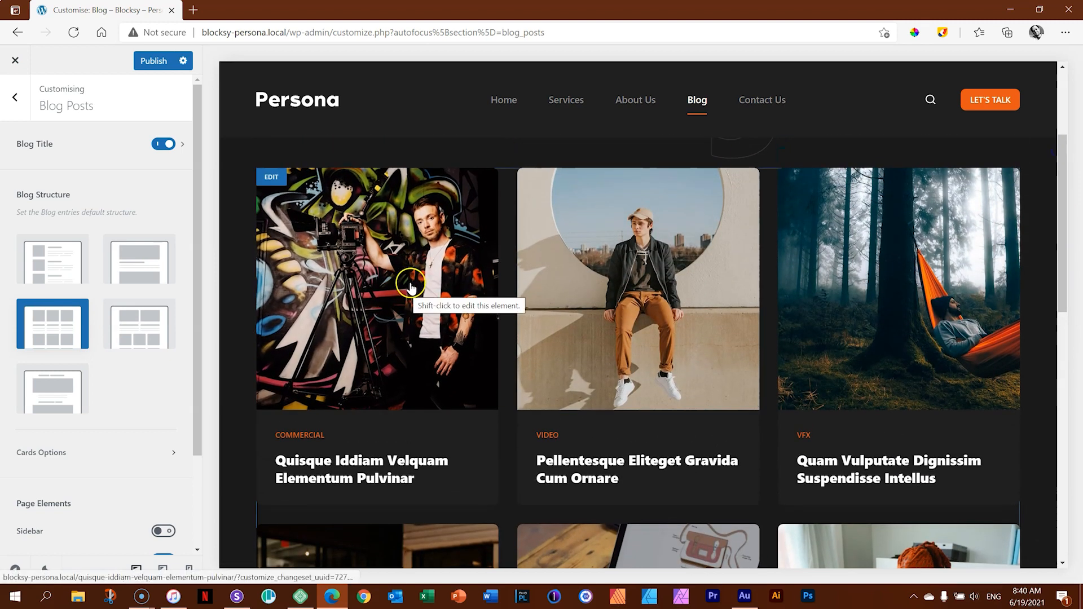
# Enable the Excerpt element in the blog's Cards Options and check the post cards in the preview.
pyautogui.click(44, 453)
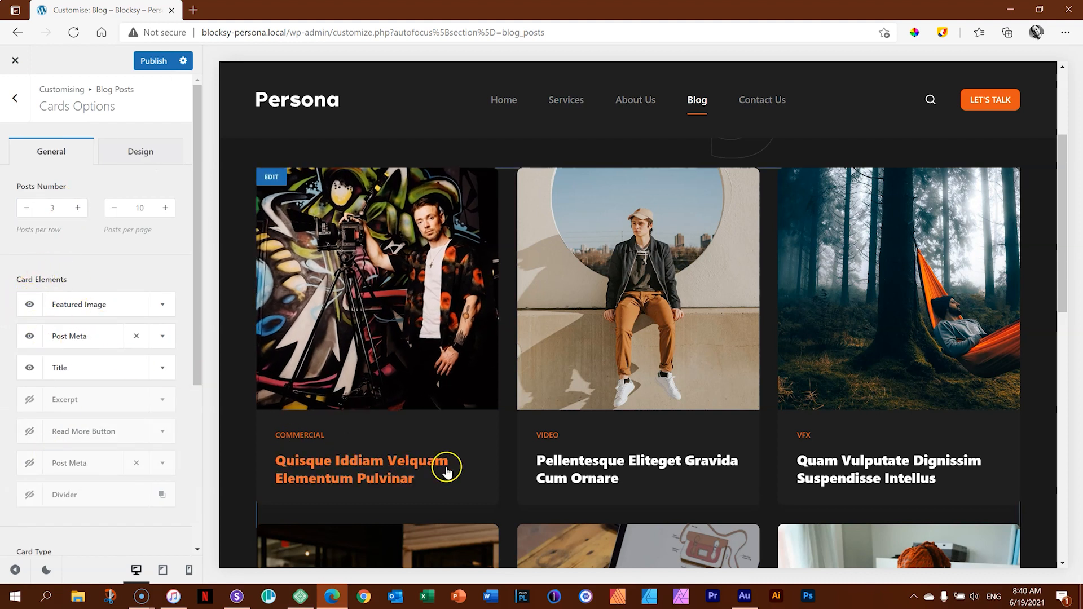
pyautogui.click(26, 402)
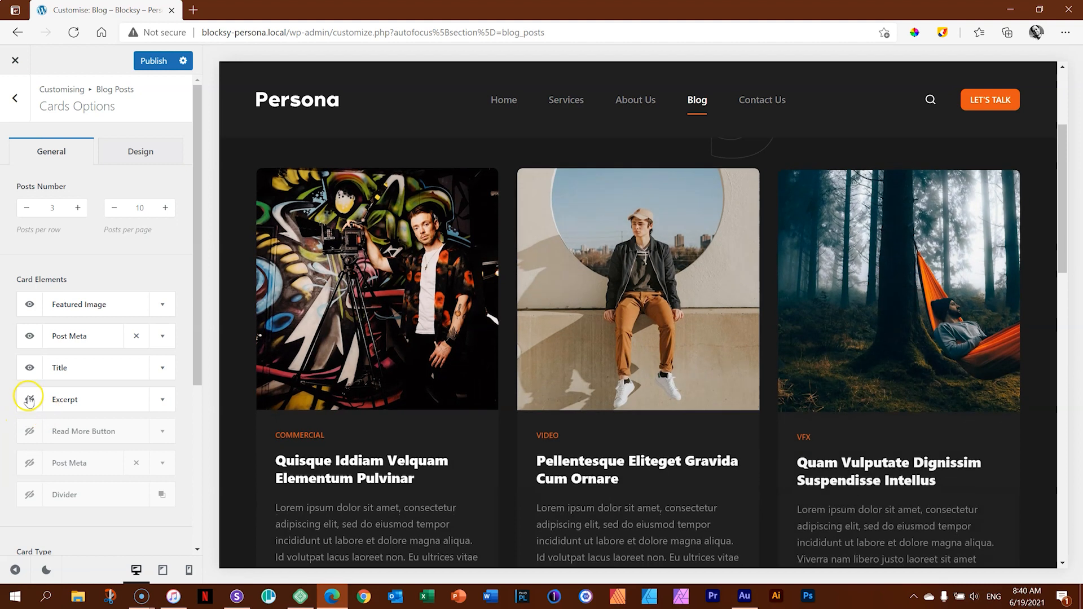
pyautogui.moveTo(1063, 263); pyautogui.dragTo(1065, 298)
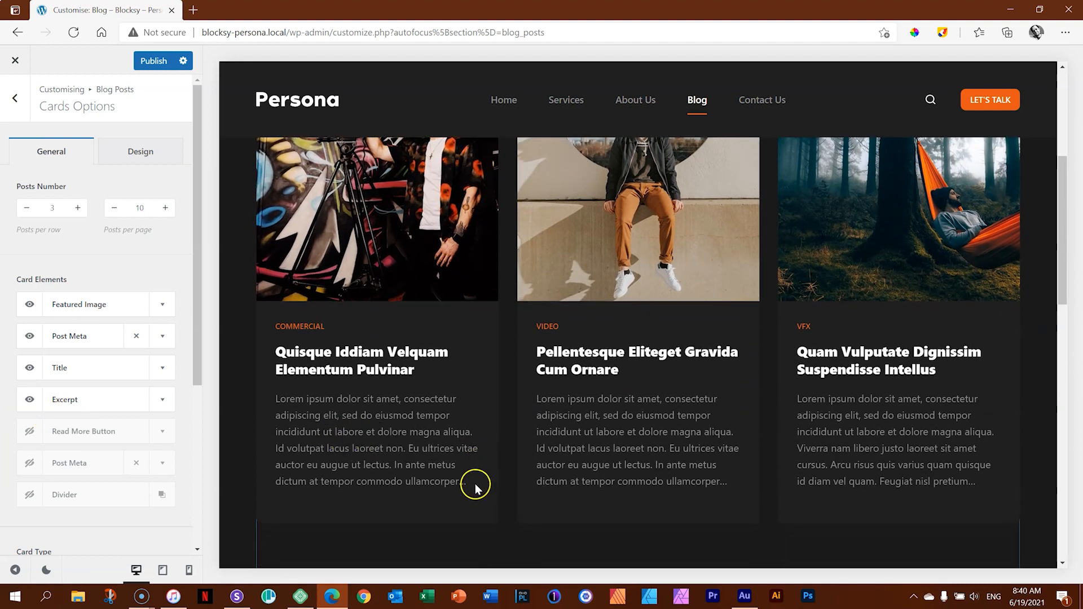
# Set the excerpt length of the blog cards to 20.
pyautogui.click(159, 401)
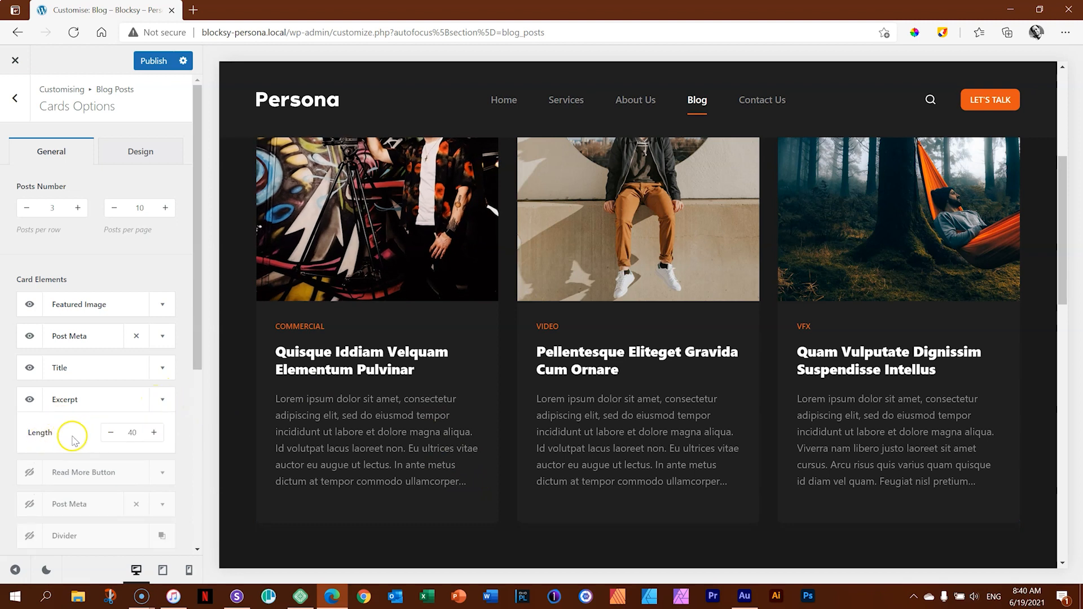
pyautogui.doubleClick(132, 433)
pyautogui.press('BackSpace')
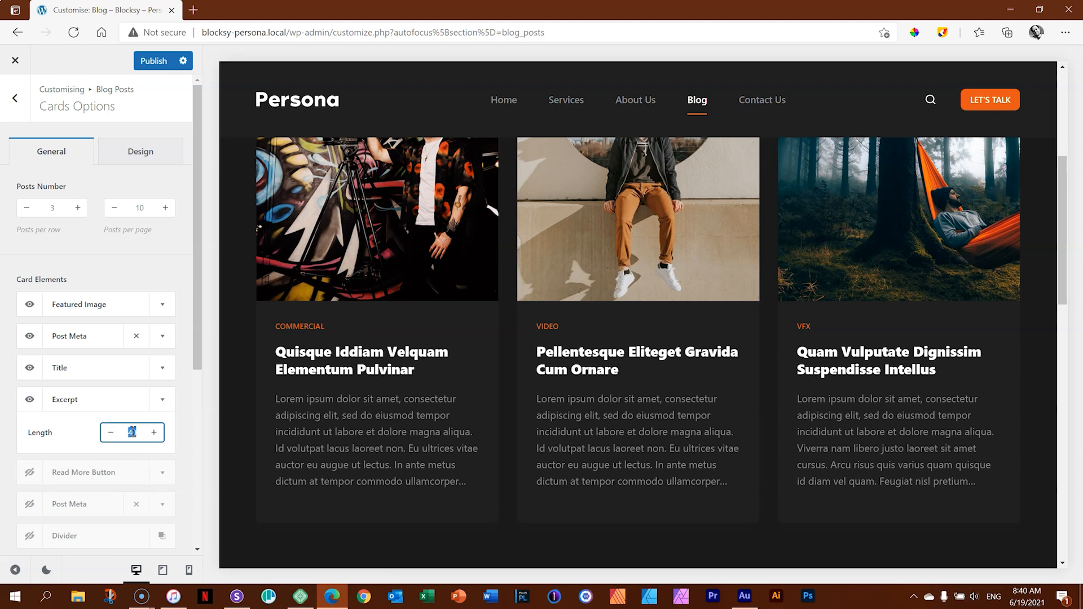
pyautogui.write('20')
pyautogui.click(157, 417)
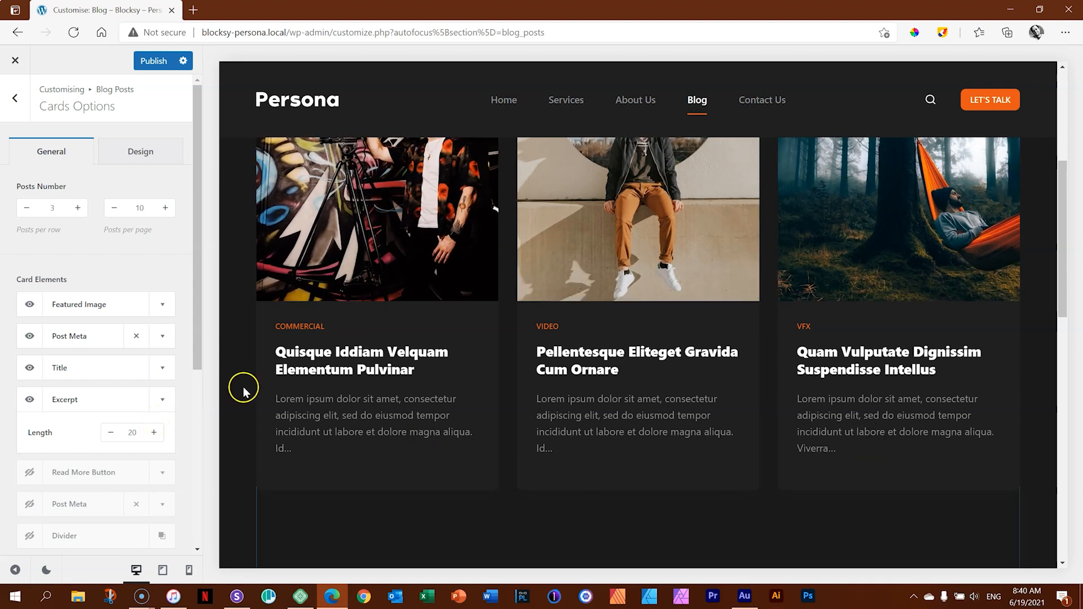
# Enable the Read More Button element on the blog cards and check the post cards in the preview.
pyautogui.click(162, 402)
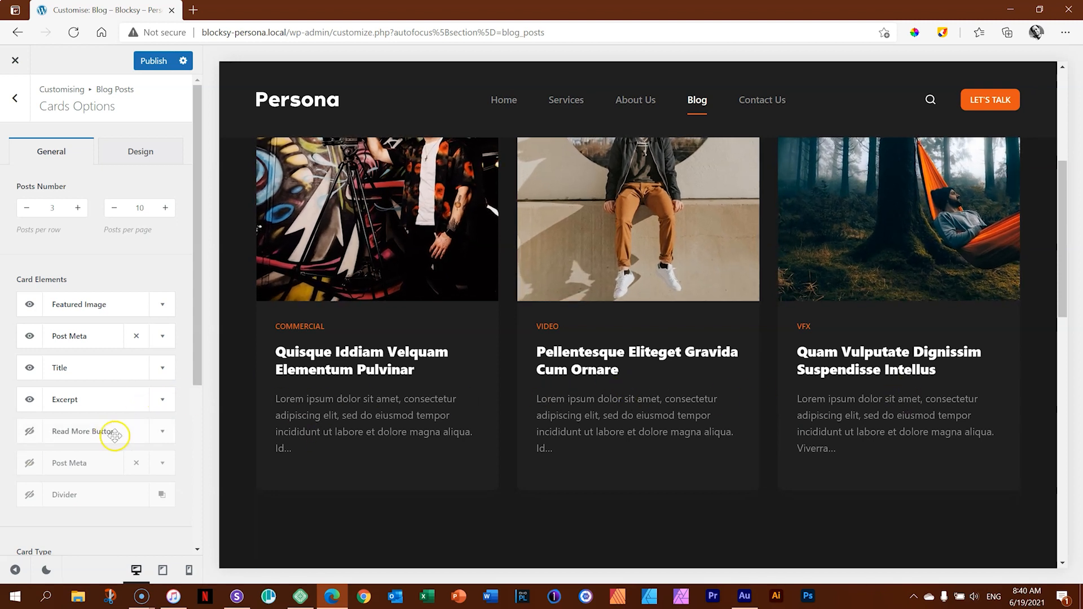
pyautogui.click(28, 433)
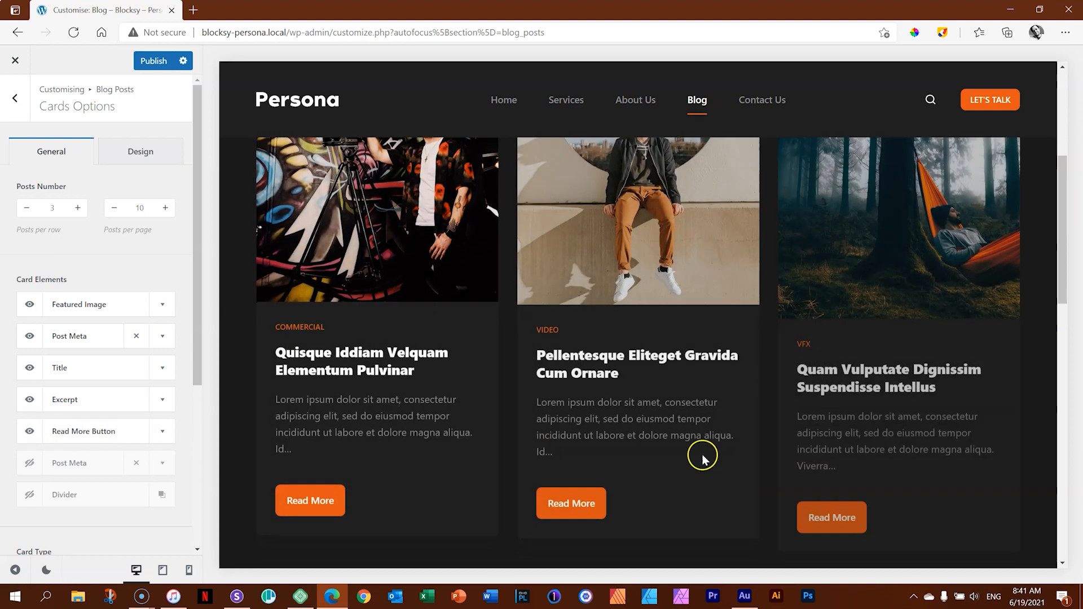
pyautogui.moveTo(1068, 268); pyautogui.dragTo(1075, 184)
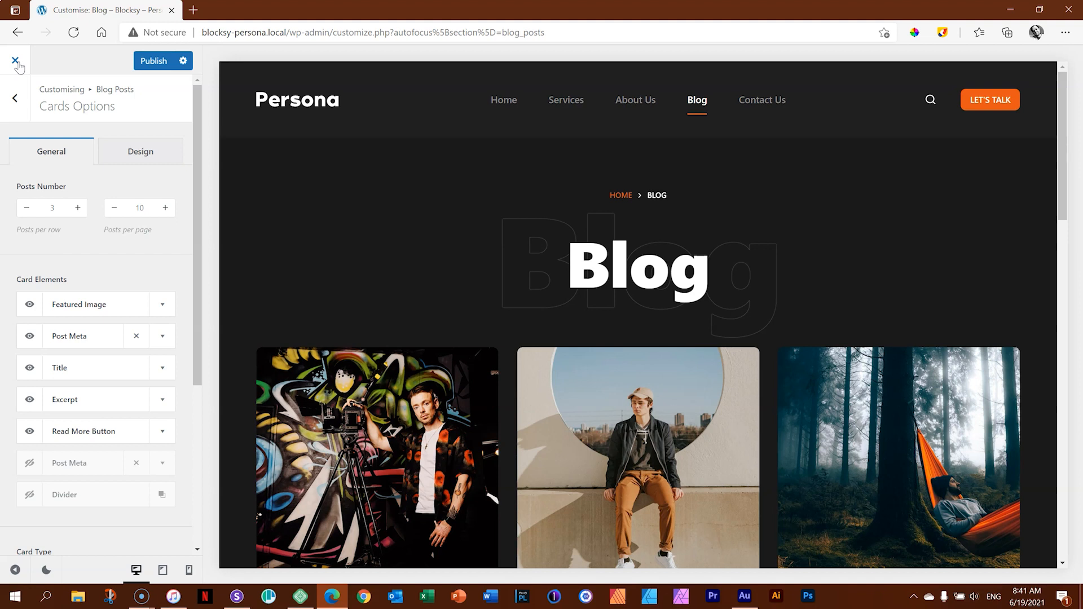
# Leave the blog's Cards Options and open the Single Posts settings under Post Types.
pyautogui.click(16, 105)
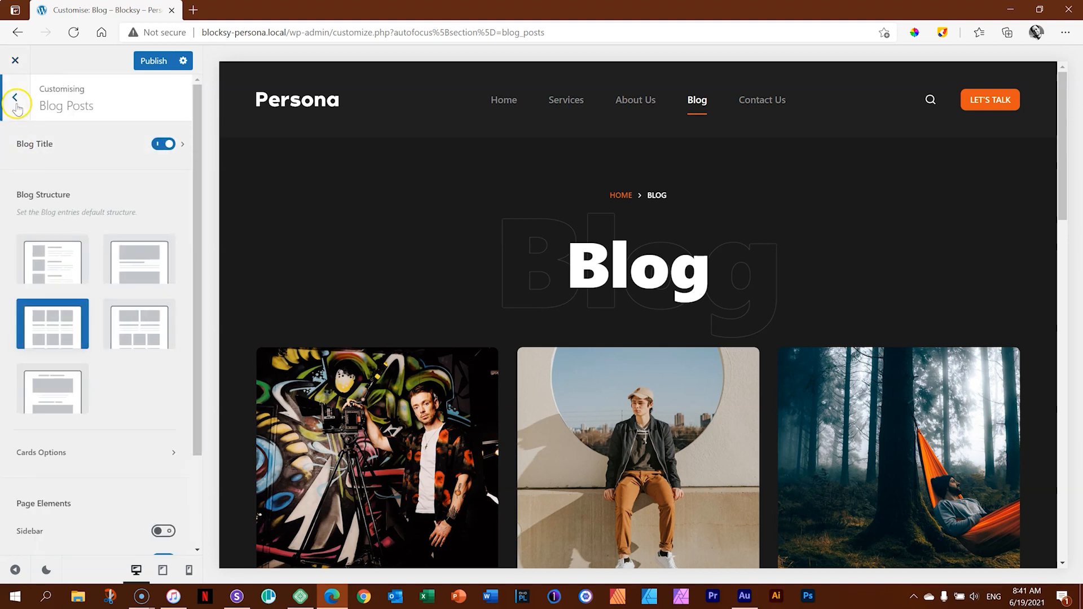
pyautogui.click(16, 99)
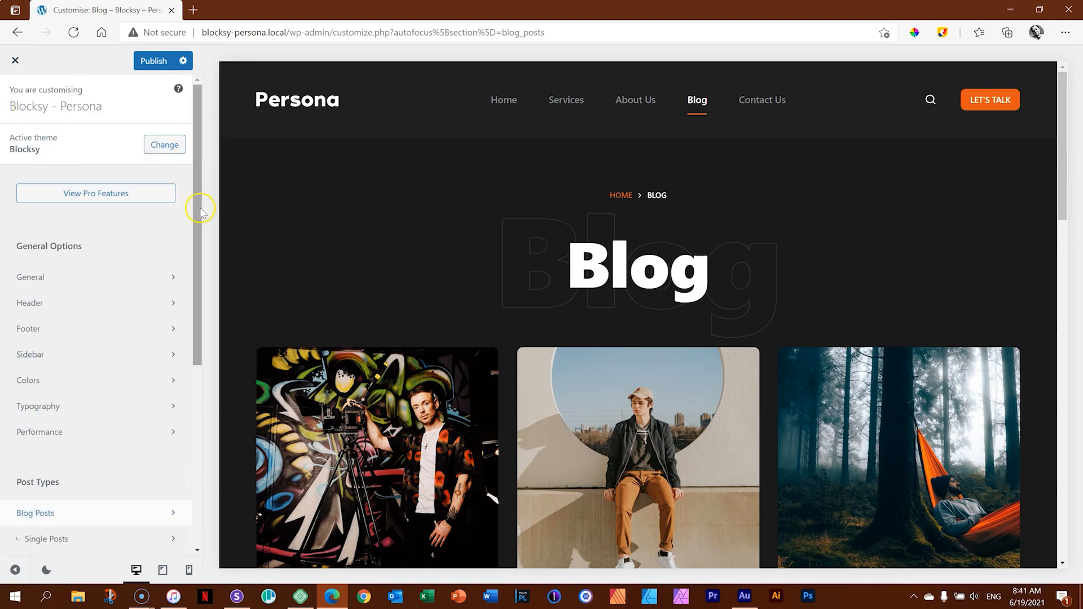
pyautogui.moveTo(198, 219); pyautogui.dragTo(181, 325)
pyautogui.scroll(-1, 181, 326)
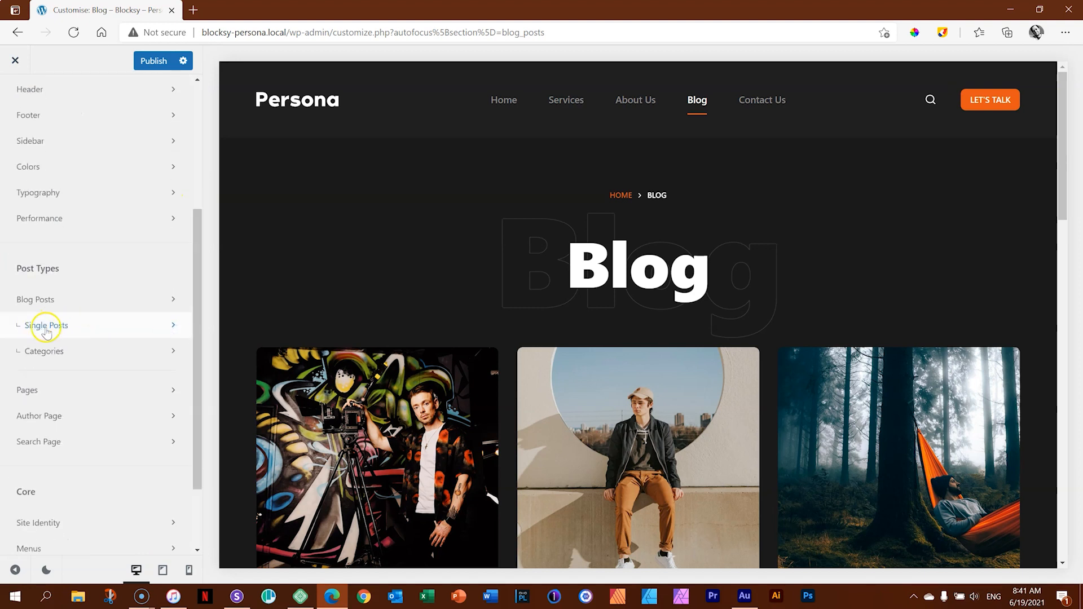
pyautogui.click(41, 323)
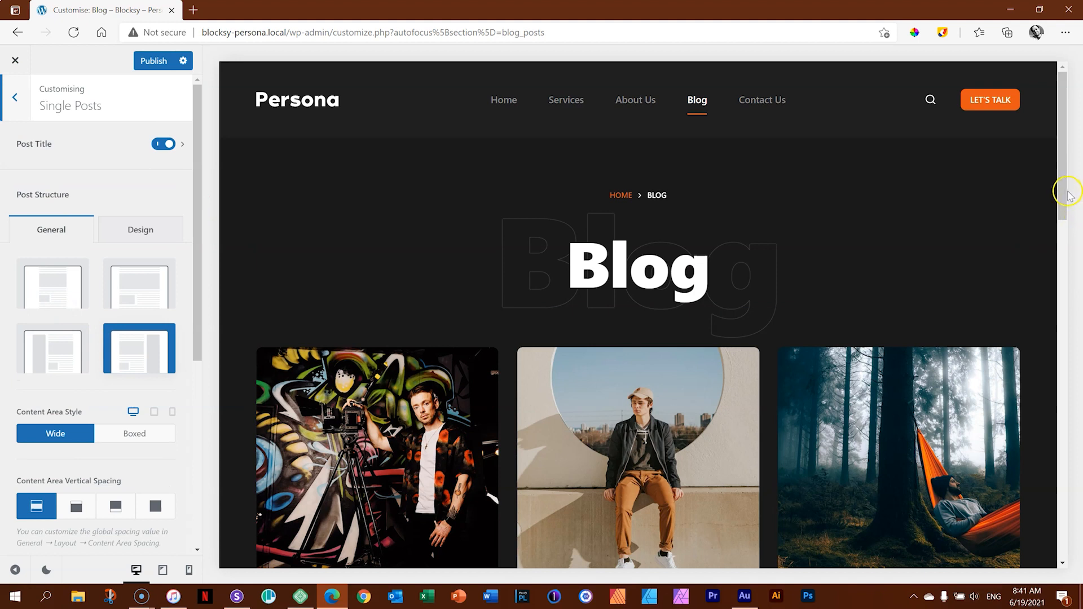
# Open the Quisque Iddiam Velquam Elementum Pulvinar post in the preview and look over its layout.
pyautogui.moveTo(1072, 194); pyautogui.dragTo(1073, 241)
pyautogui.scroll(-6, 395, 351)
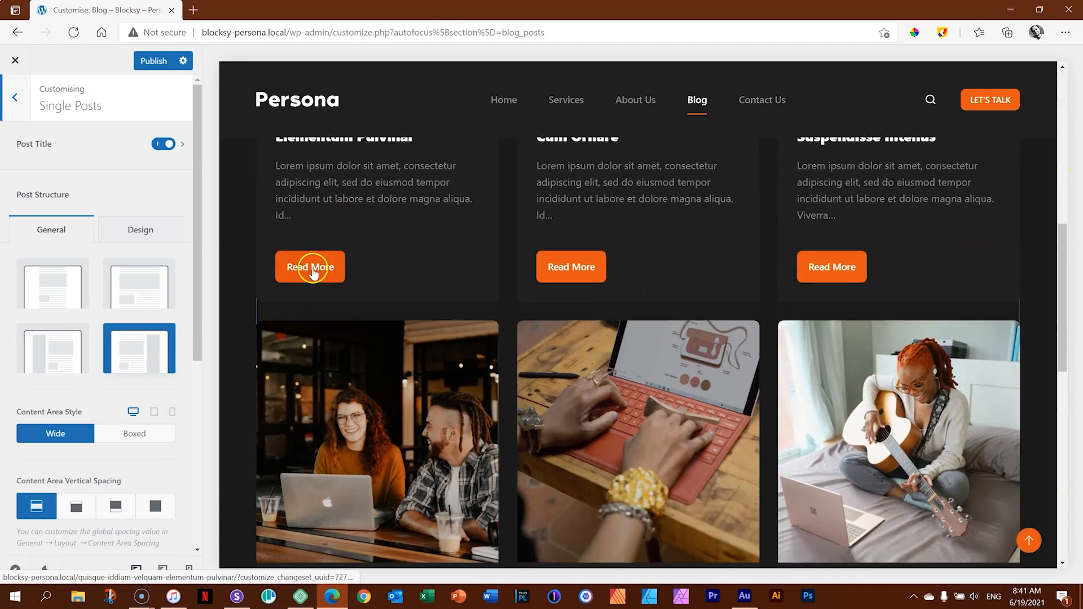
pyautogui.click(314, 270)
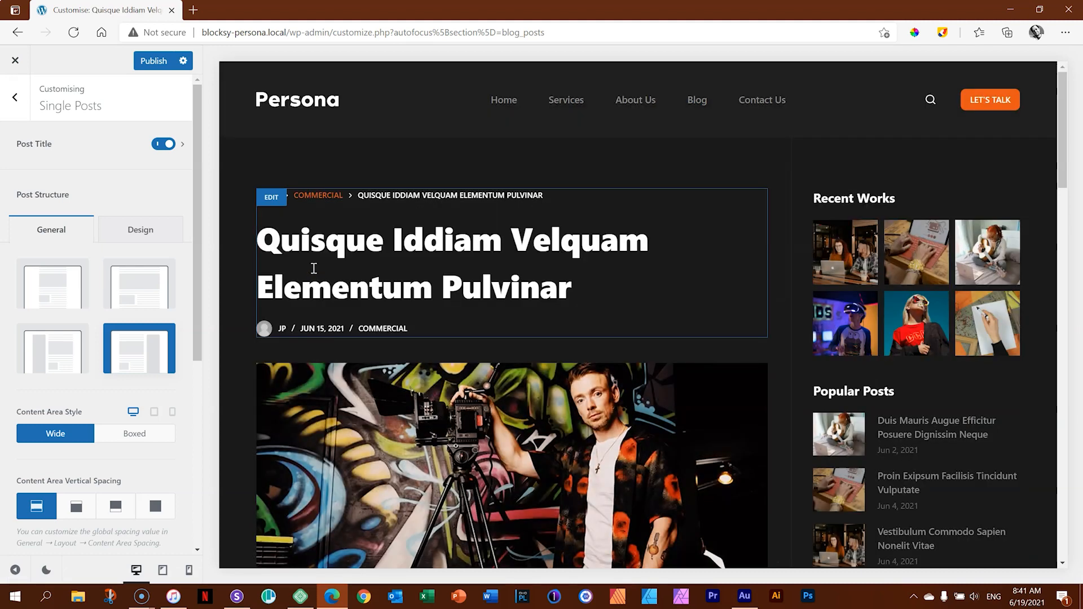
pyautogui.scroll(-3, 1061, 179)
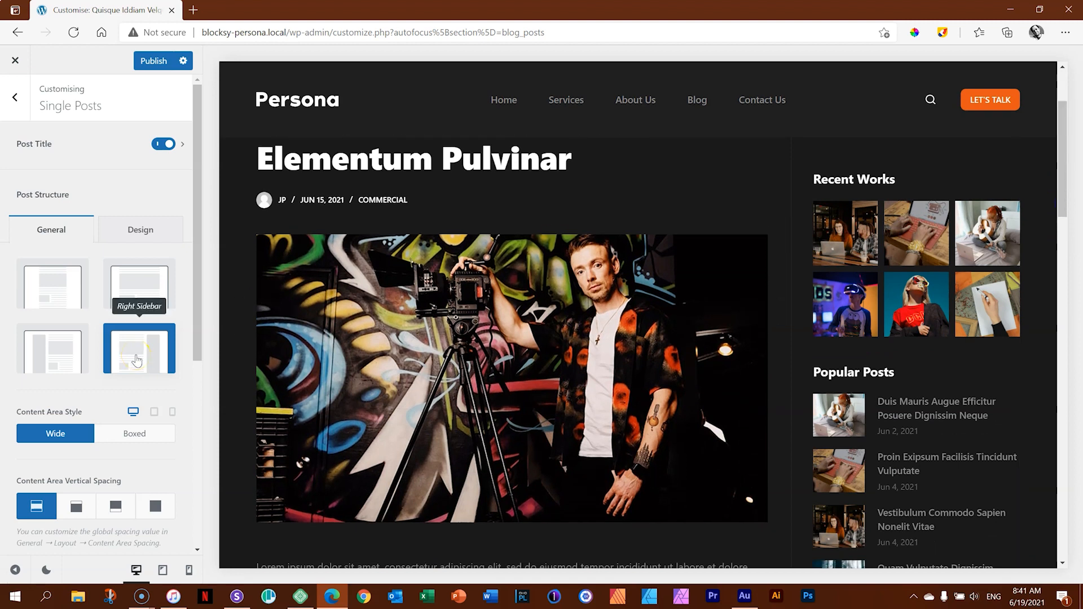
# Try the Left Sidebar and Normal Width post structures, and set the post structure back to Right Sidebar.
pyautogui.click(57, 359)
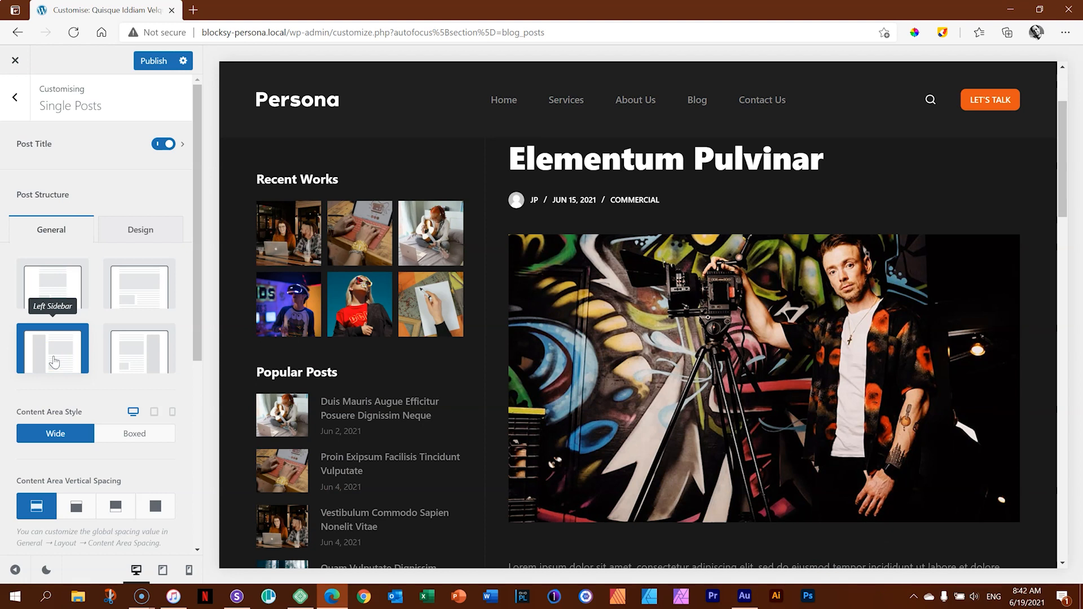
pyautogui.click(129, 288)
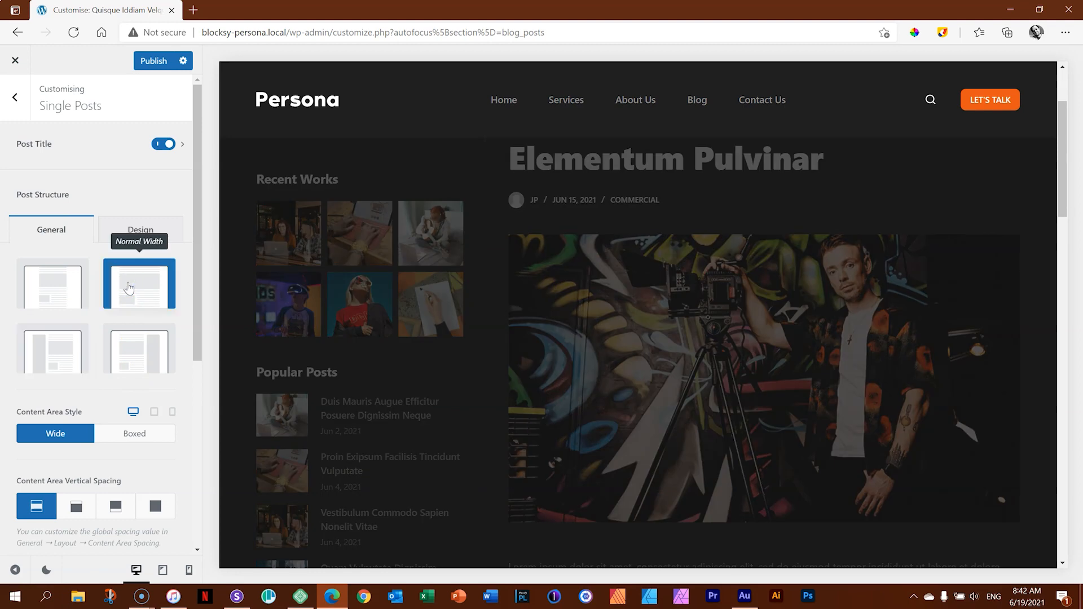
pyautogui.scroll(-8, 939, 327)
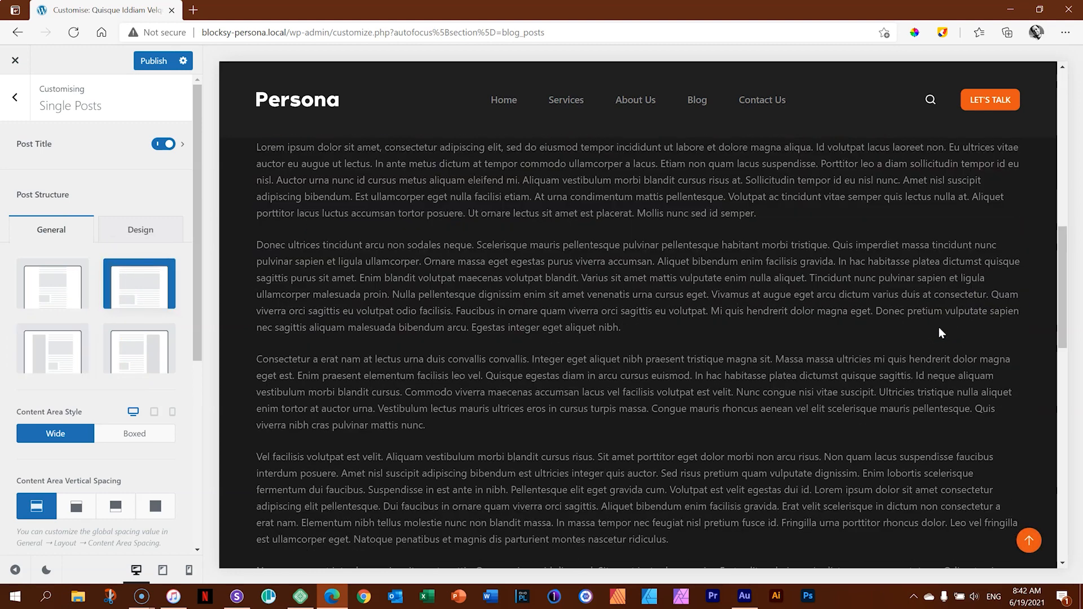
pyautogui.scroll(-5, 939, 327)
pyautogui.scroll(10, 661, 336)
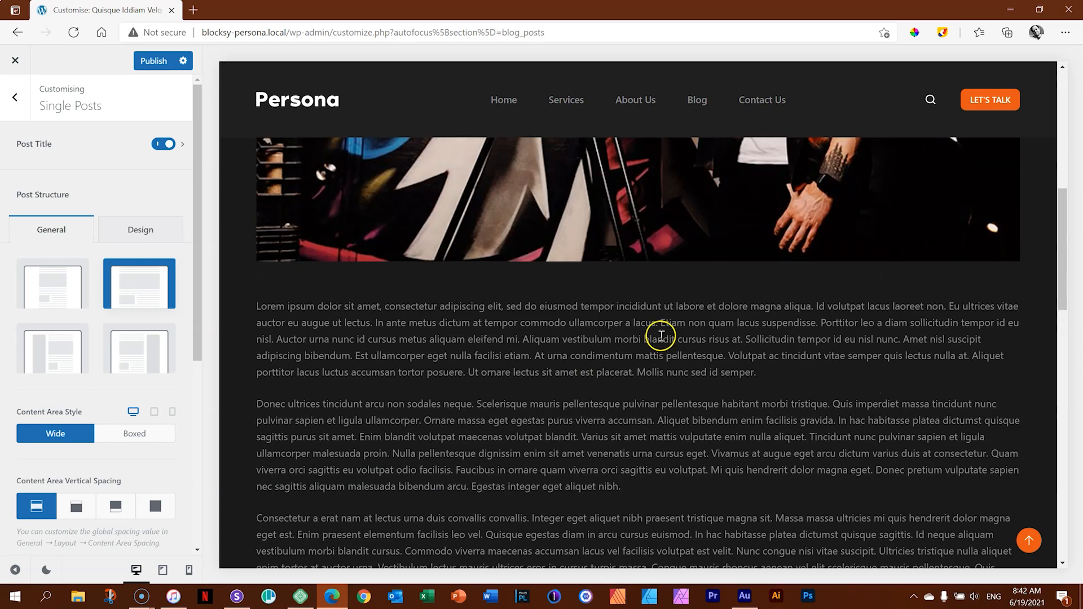
pyautogui.scroll(5, 659, 338)
pyautogui.click(141, 366)
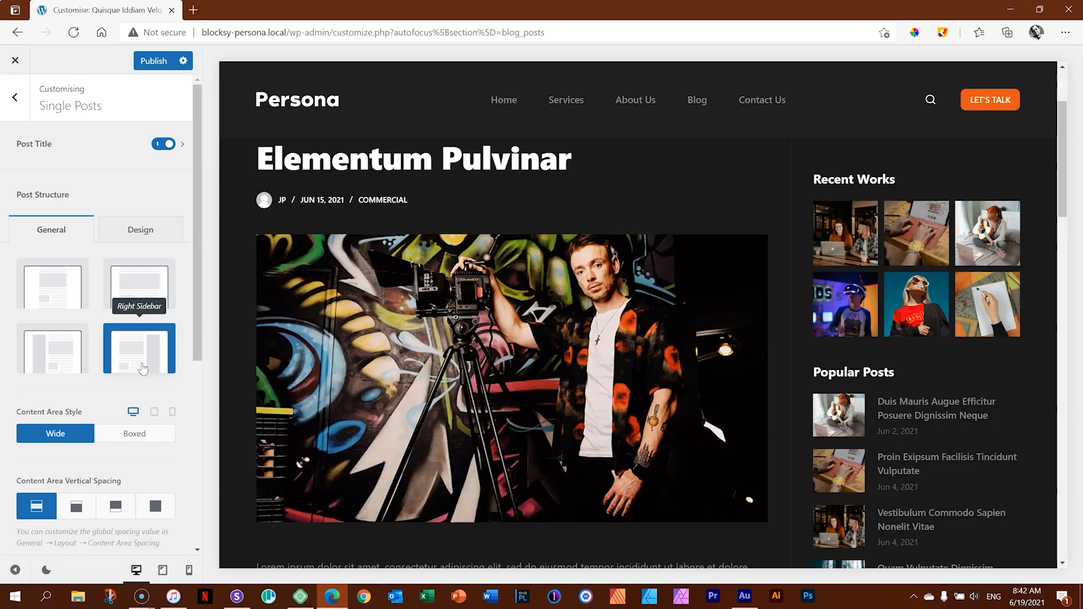
# Set the single posts' Content Area Style to Boxed and check the whole post in the preview.
pyautogui.click(133, 439)
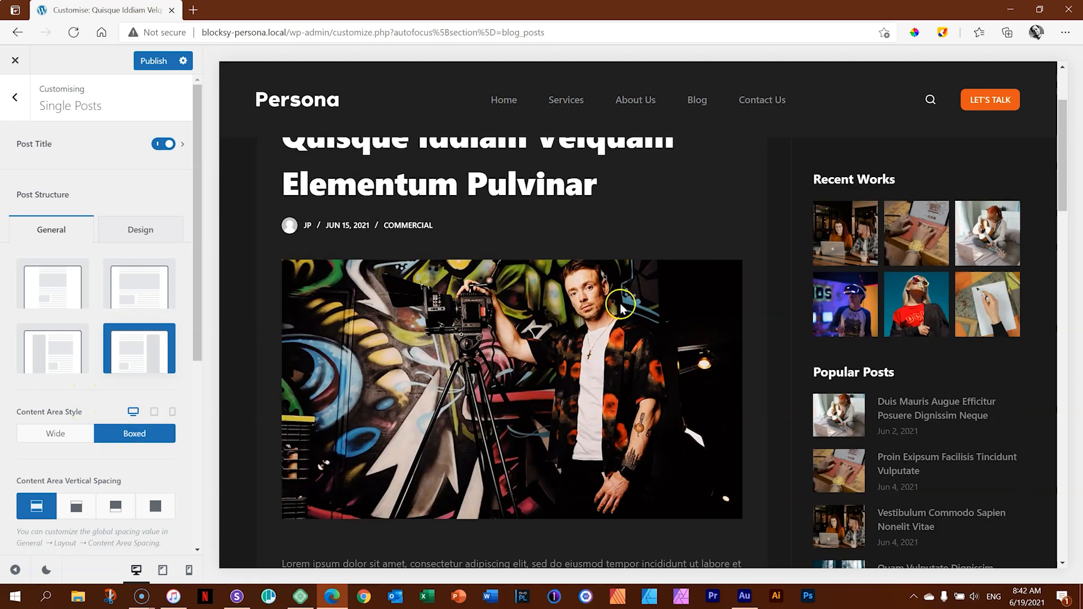
pyautogui.scroll(-8, 621, 299)
pyautogui.scroll(-10, 623, 296)
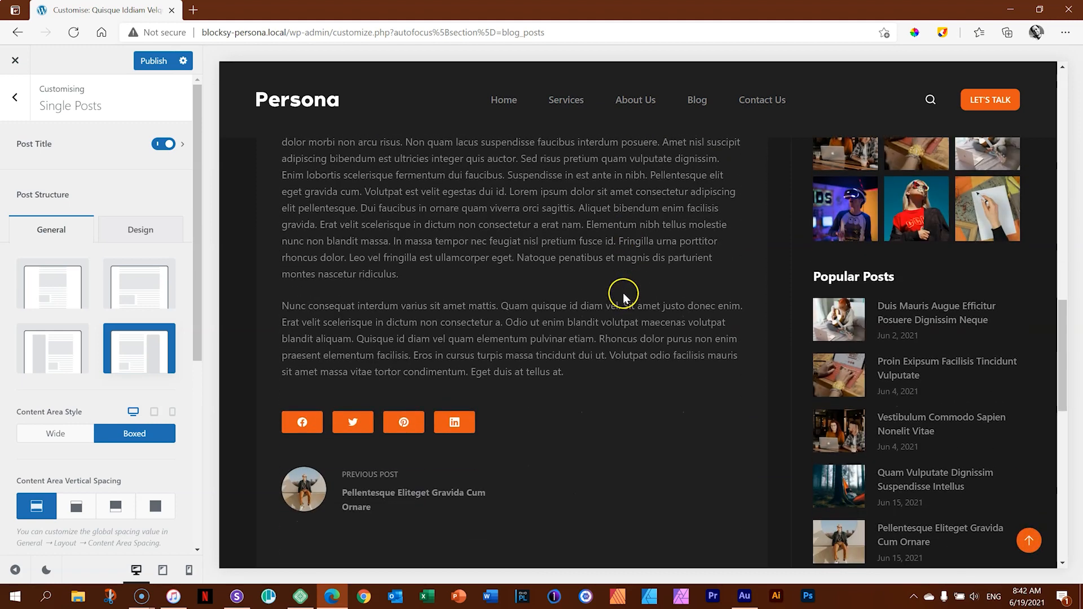
pyautogui.scroll(7, 626, 299)
pyautogui.scroll(7, 626, 302)
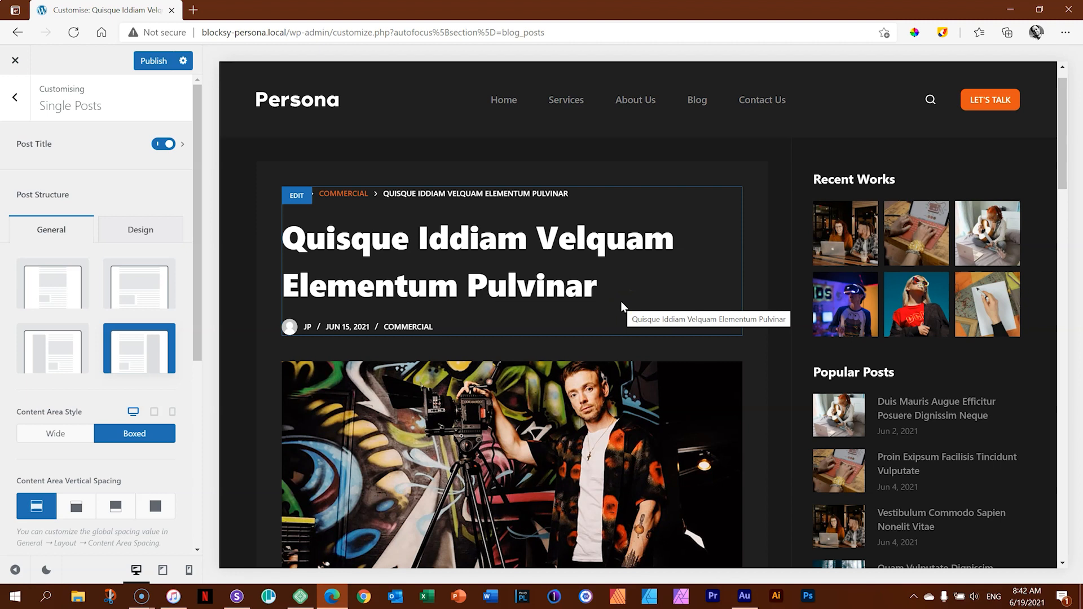
pyautogui.scroll(1, 618, 296)
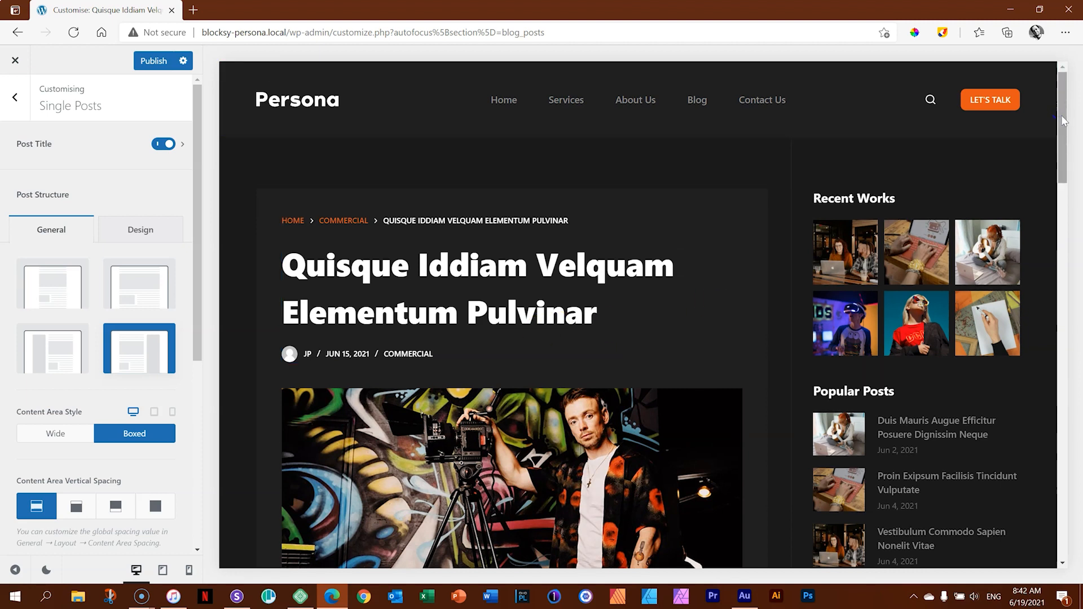
pyautogui.click(516, 374)
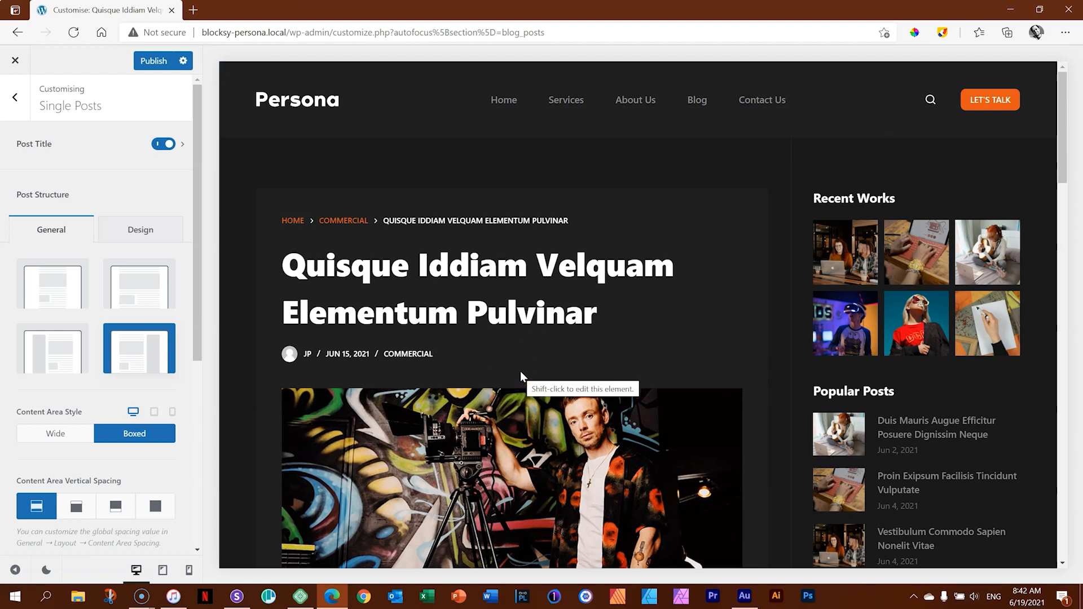
# Publish the Customizer changes, and open the Home page for editing from the site's pages.
pyautogui.click(161, 61)
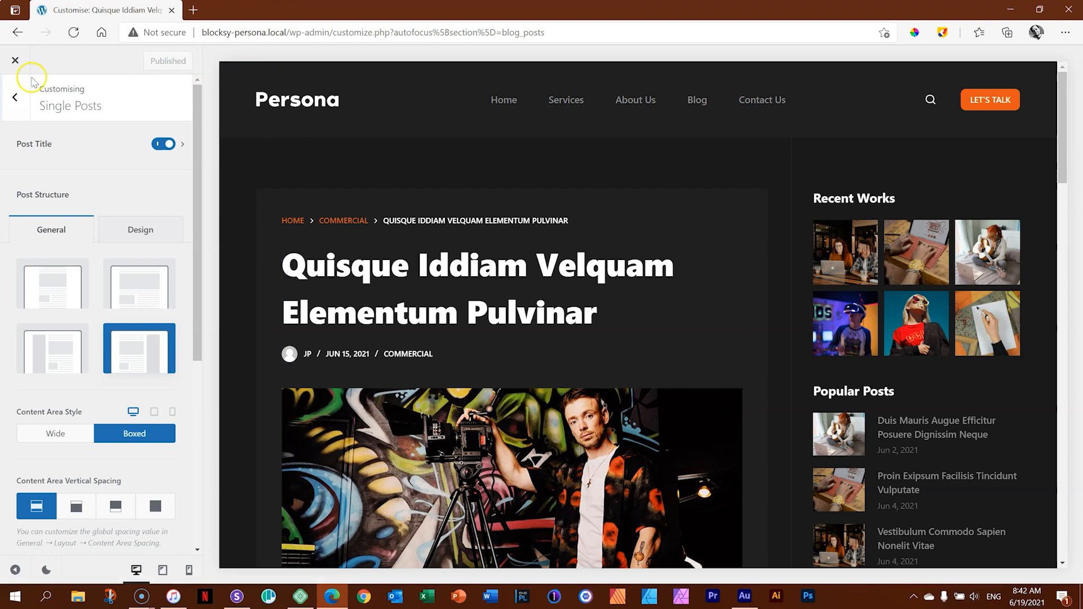
pyautogui.click(15, 60)
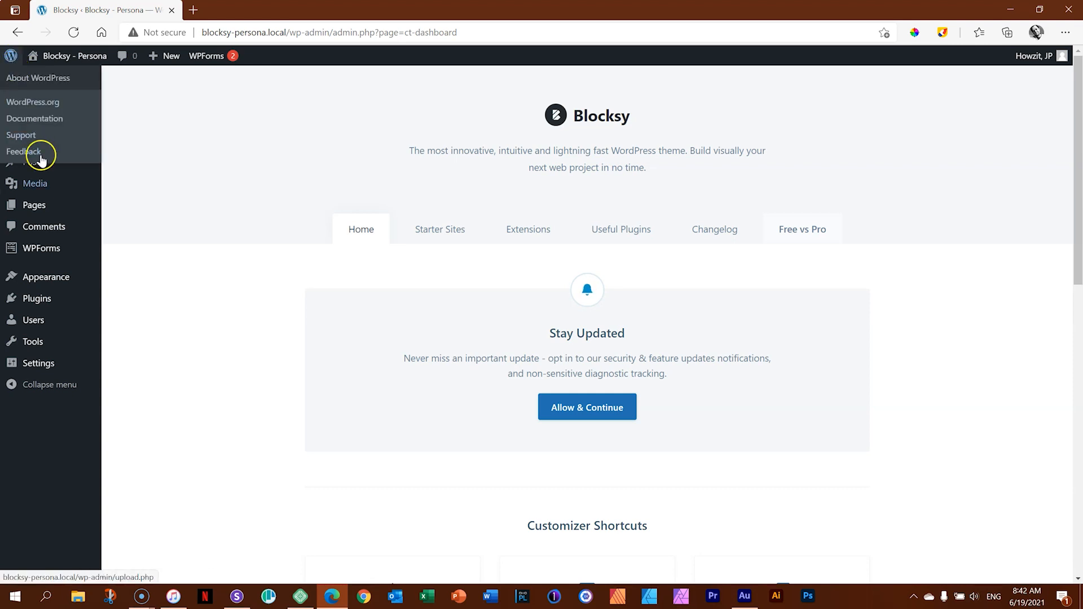
pyautogui.click(35, 205)
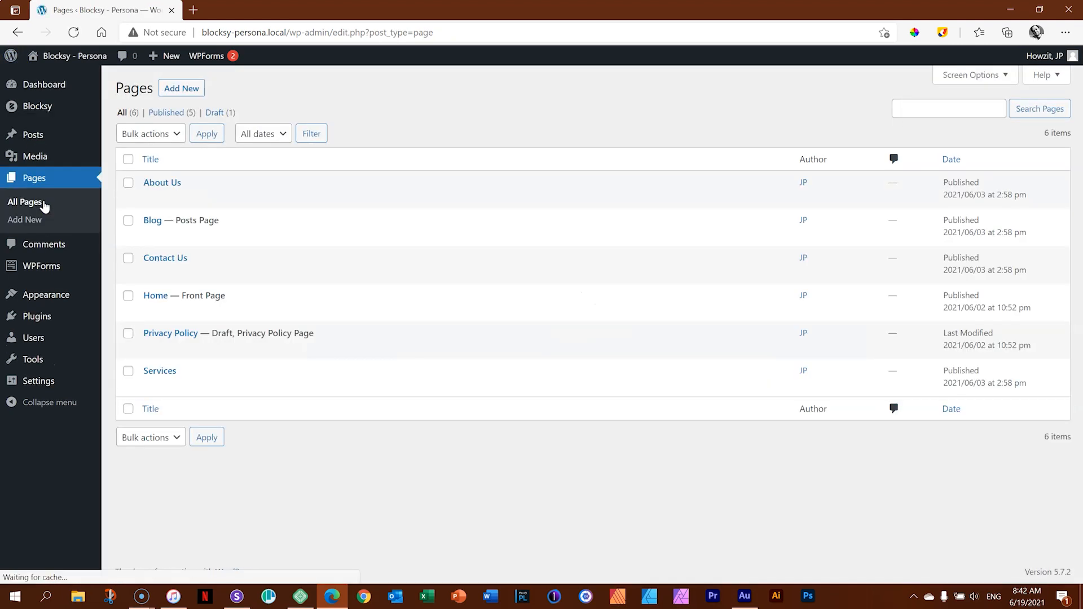
pyautogui.click(155, 297)
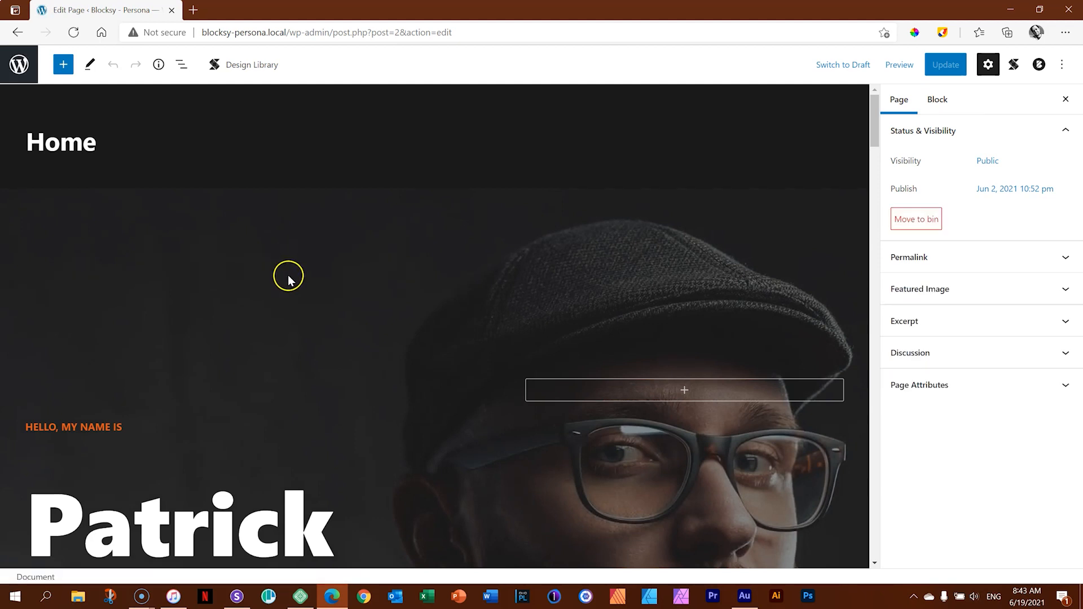
# Look through the Home page's sections in the block editor, from the hero down and back.
pyautogui.moveTo(874, 121); pyautogui.dragTo(873, 219)
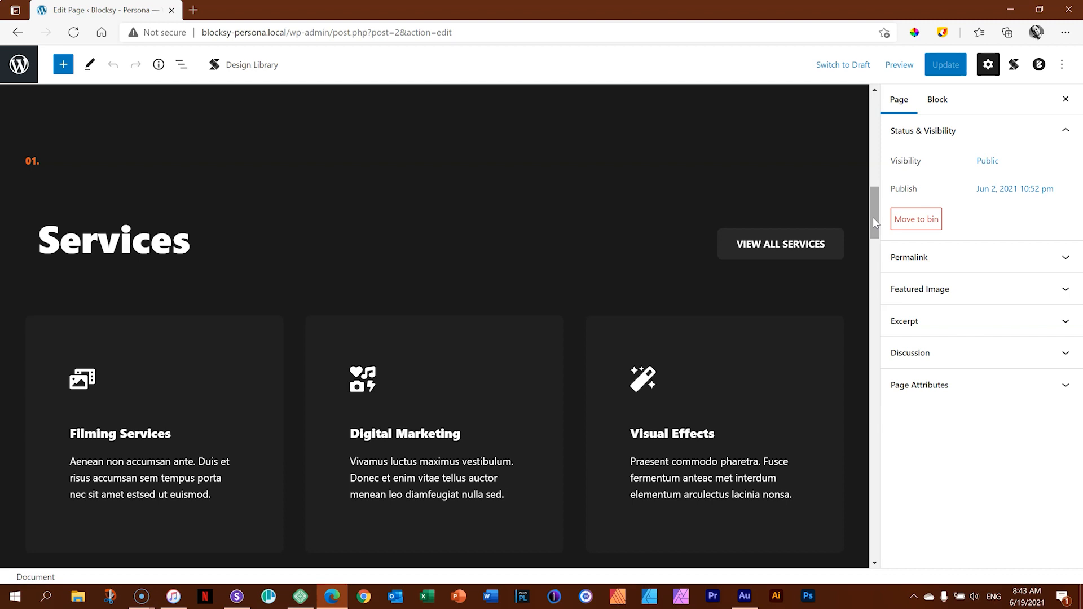
pyautogui.moveTo(873, 218); pyautogui.dragTo(876, 420)
pyautogui.moveTo(872, 417); pyautogui.dragTo(882, 146)
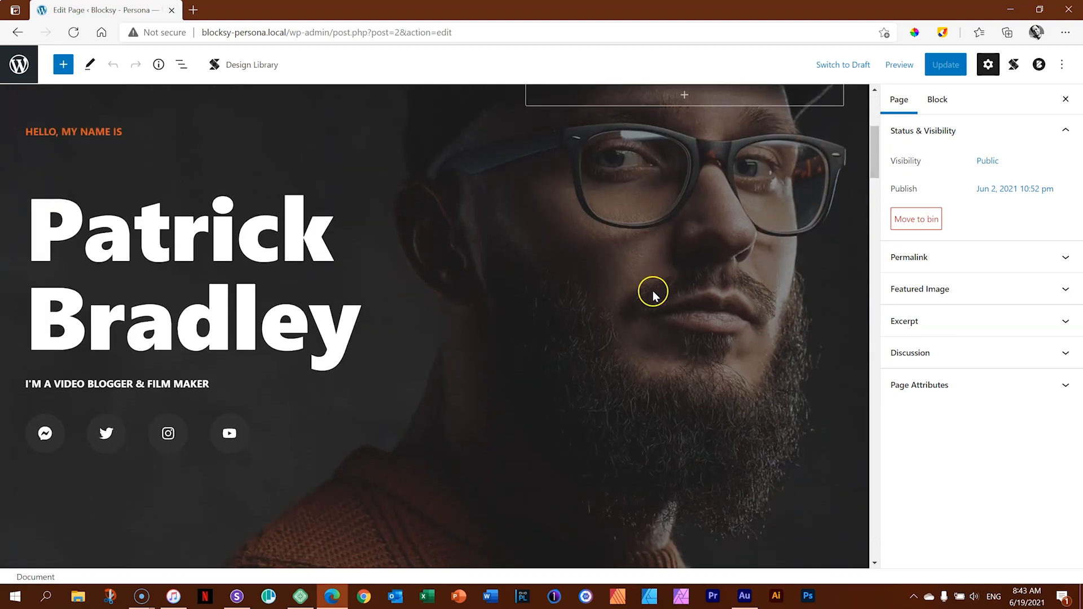
pyautogui.moveTo(875, 159); pyautogui.dragTo(877, 139)
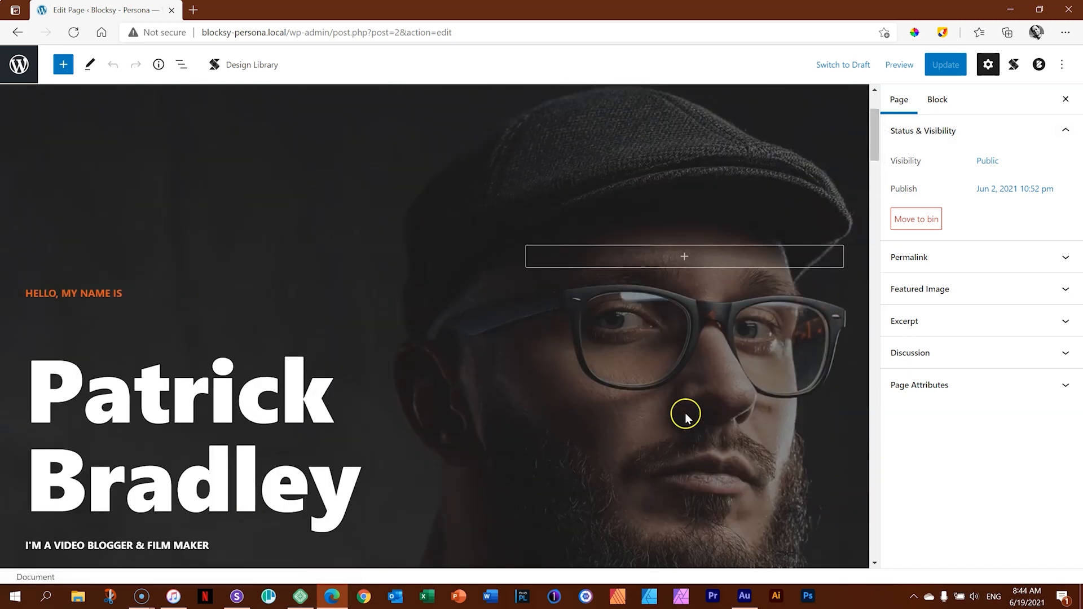
# Select the hero section's Advanced Columns & Grid block, dismiss the Stackable Welcome Guide, and show the block structure in the list view.
pyautogui.click(285, 202)
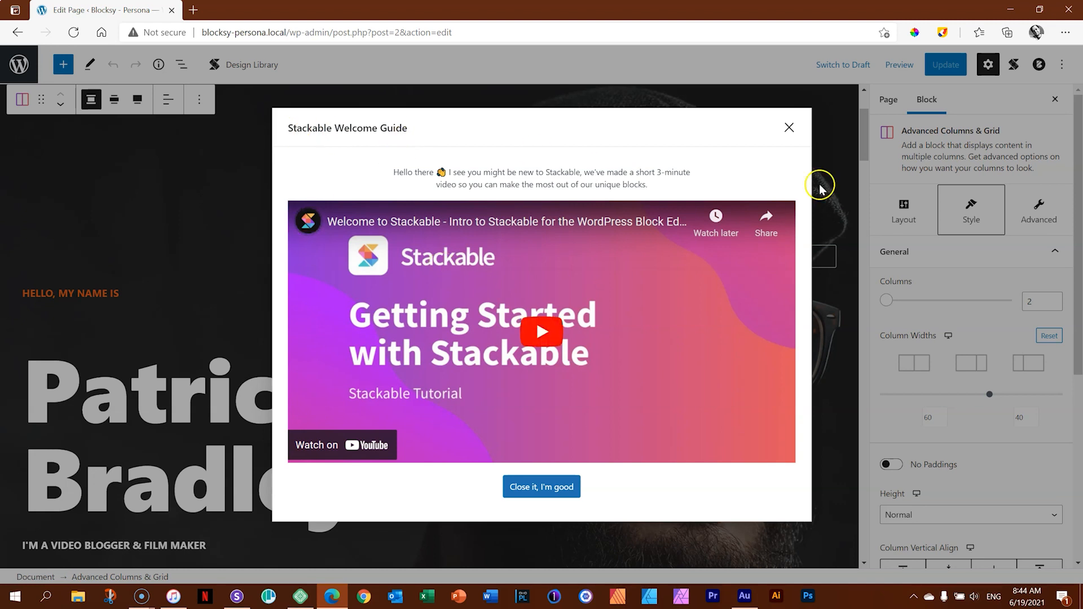
pyautogui.click(788, 130)
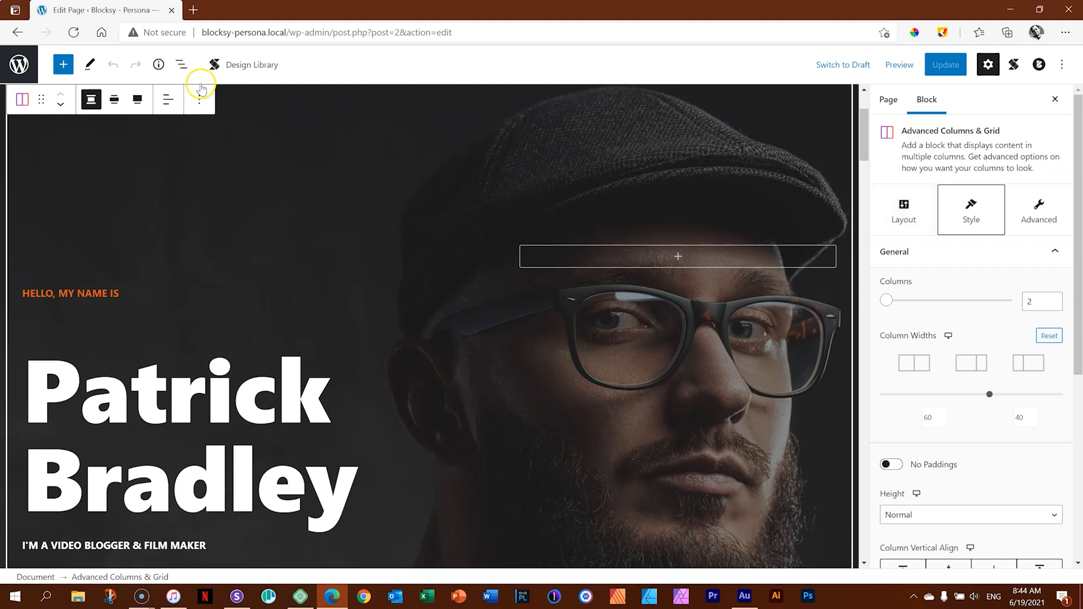
pyautogui.click(182, 65)
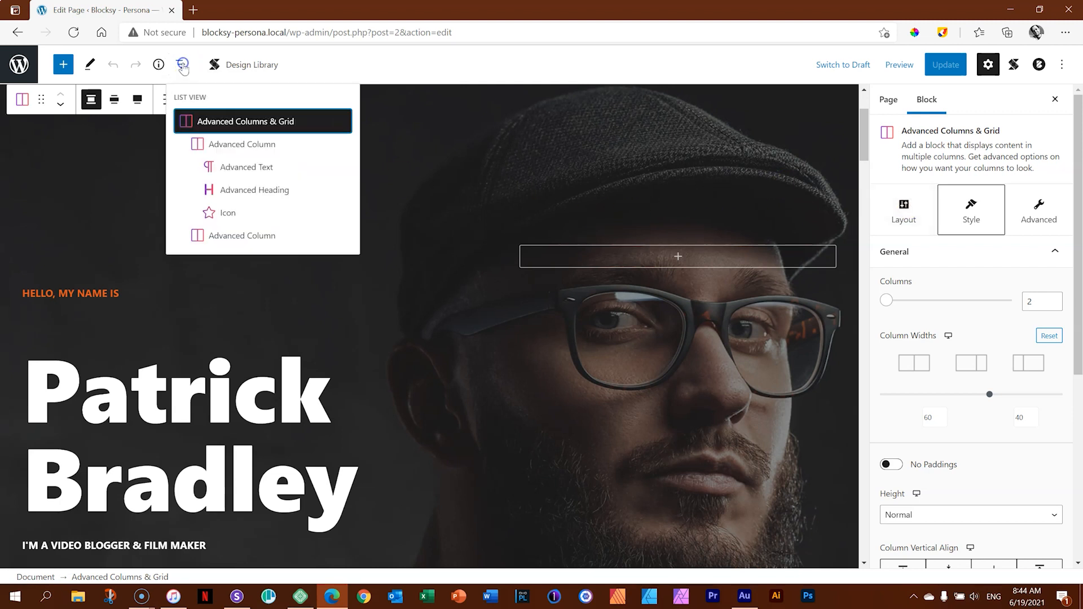
pyautogui.click(186, 124)
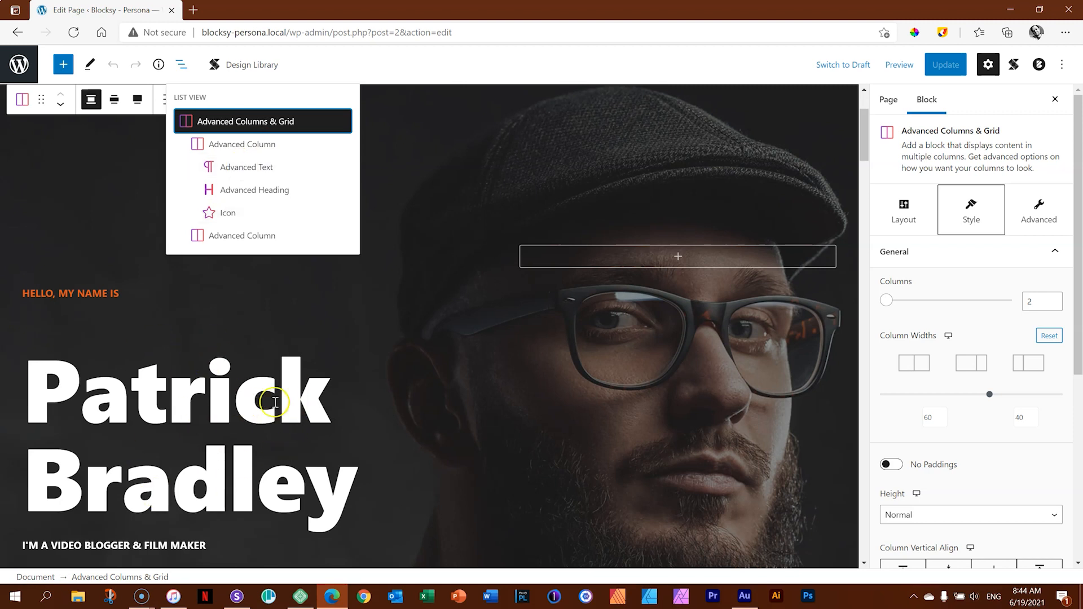
# Inspect the hero section's Advanced Heading, Icon and second Advanced Column blocks by selecting each from the block structure.
pyautogui.click(255, 195)
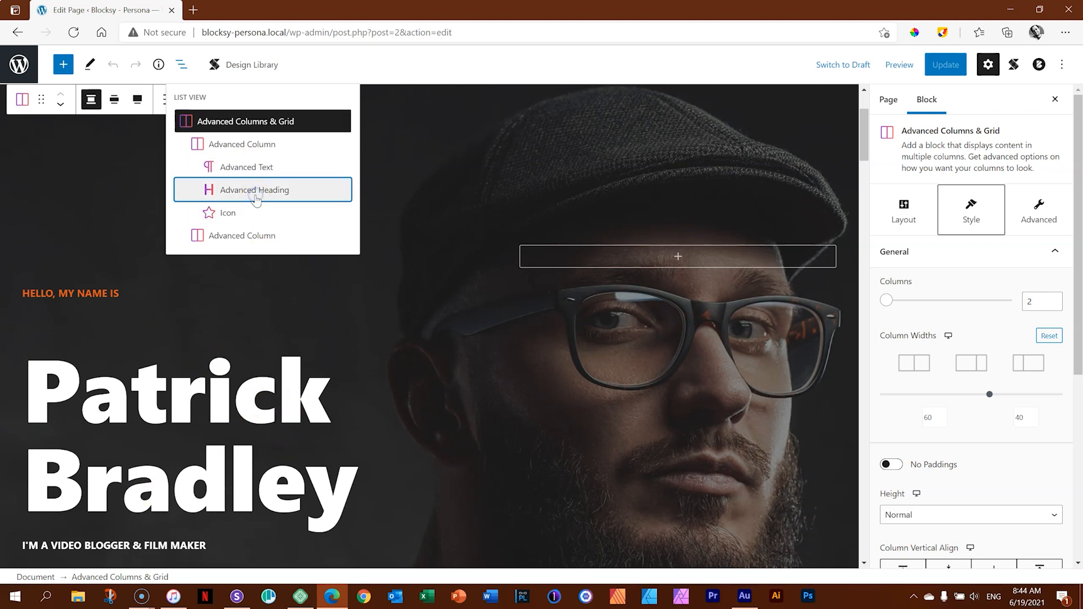
pyautogui.click(181, 64)
pyautogui.click(199, 212)
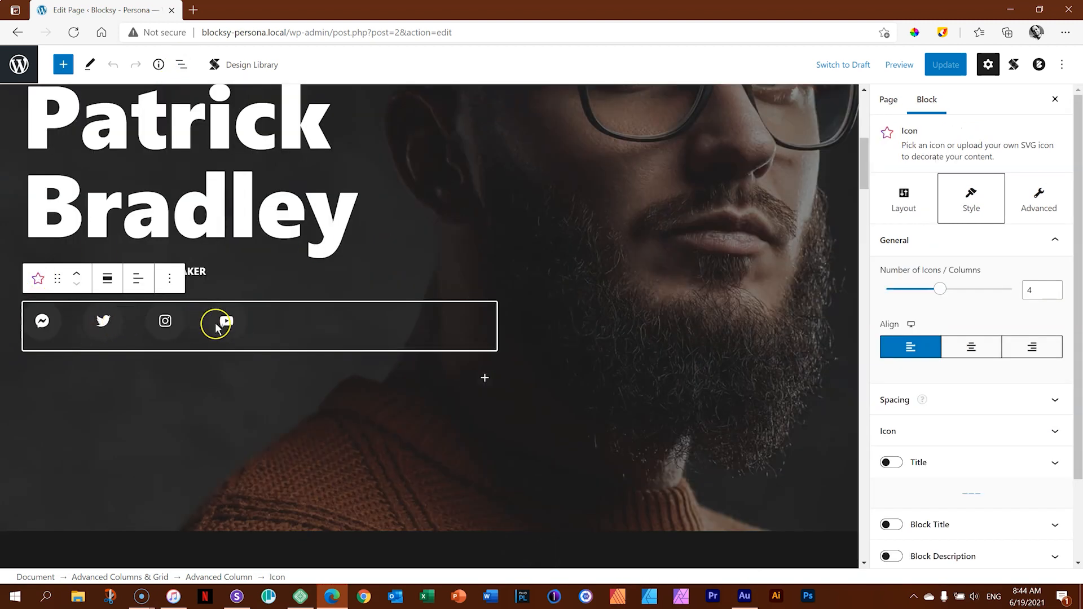
pyautogui.click(183, 66)
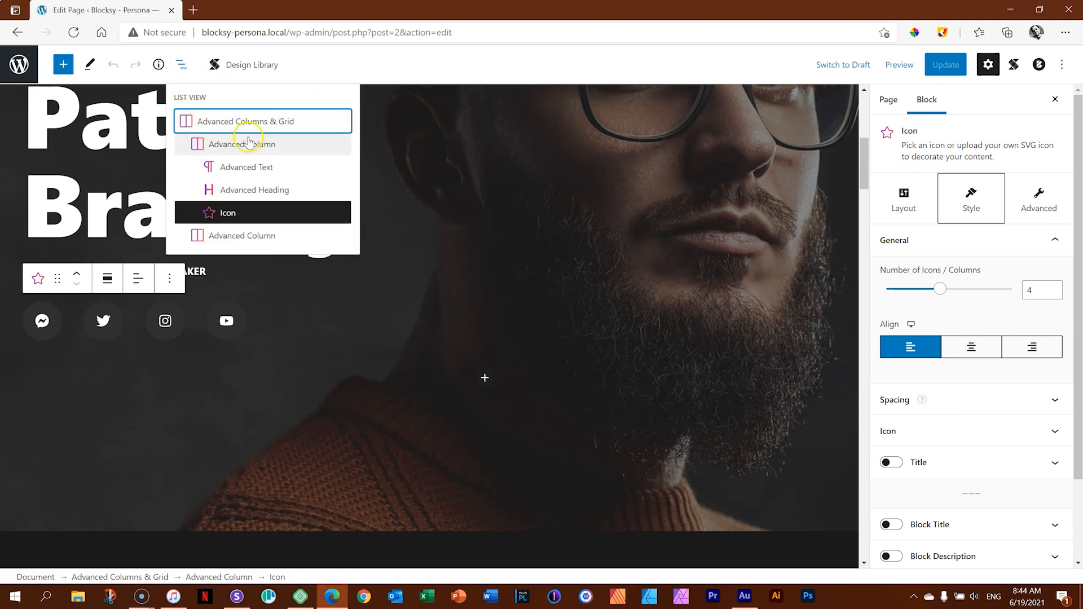
pyautogui.click(254, 235)
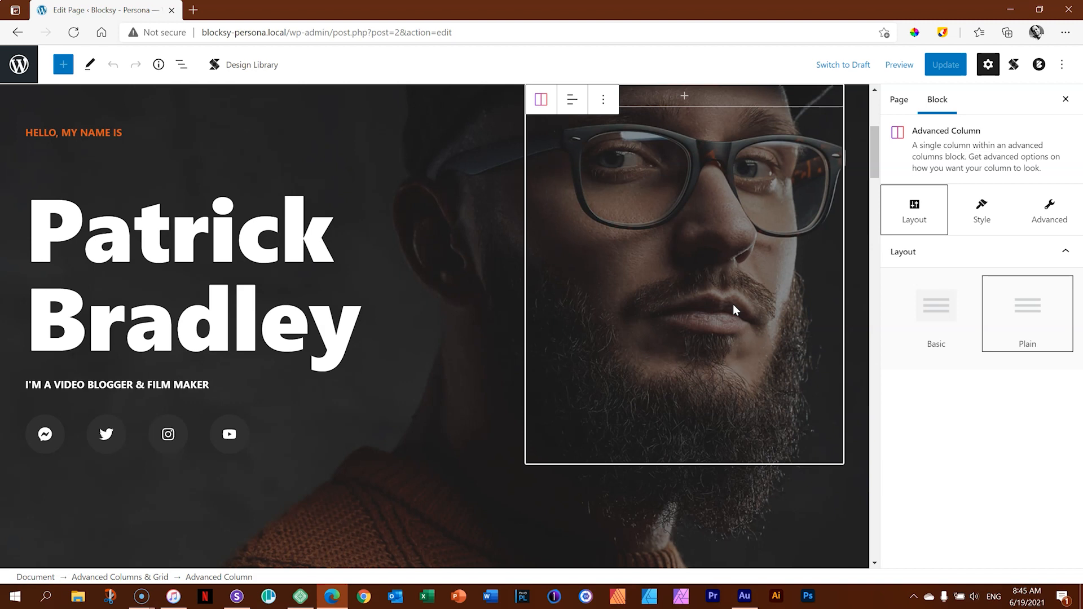
# Find the News section's Shortcode block on the Home page and highlight its blocksy_posts shortcode to examine it.
pyautogui.scroll(-7, 712, 304)
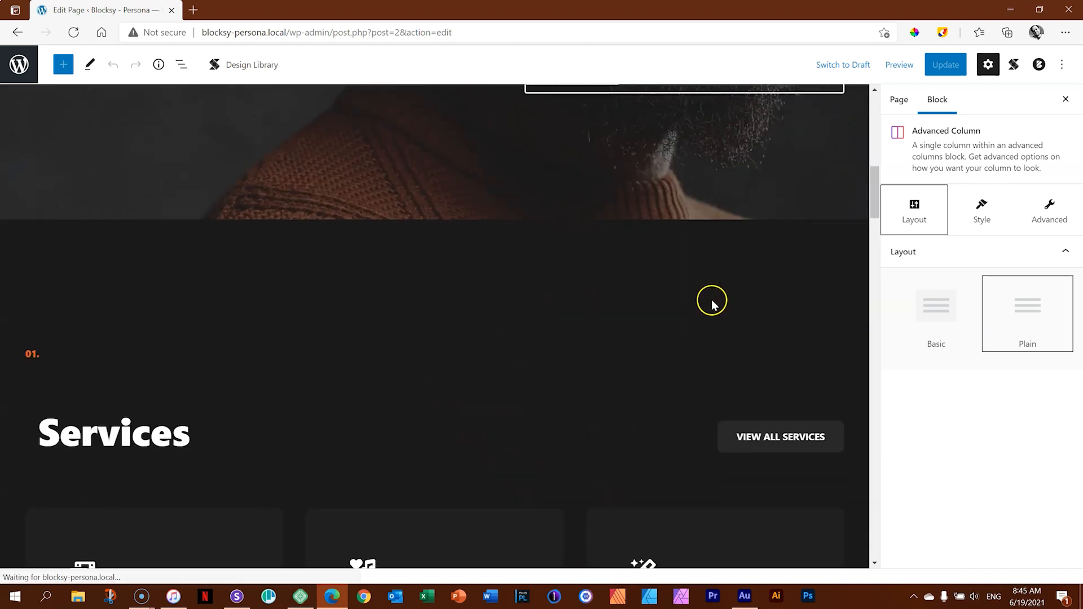
pyautogui.moveTo(875, 198); pyautogui.dragTo(871, 459)
pyautogui.click(237, 395)
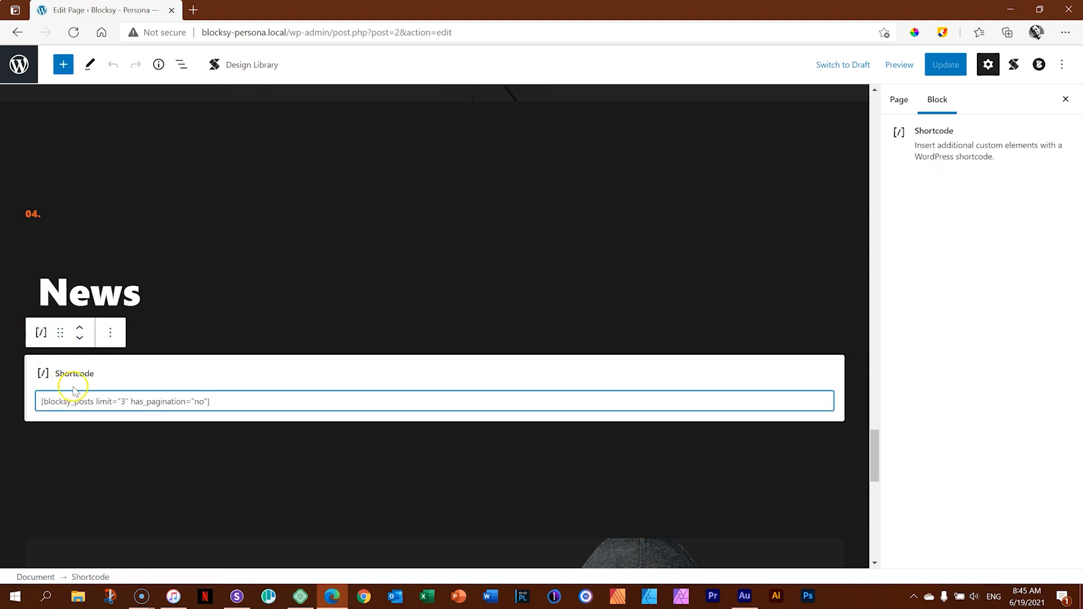
pyautogui.moveTo(248, 404); pyautogui.dragTo(74, 404)
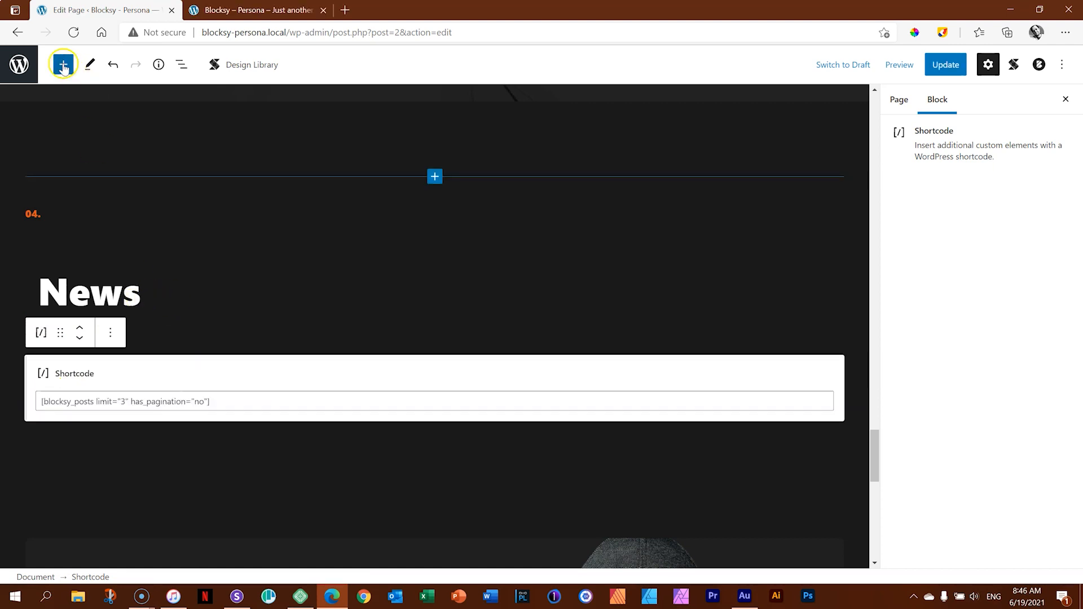
# Search the block library for "post" and insert a Posts block between the News heading and the Shortcode block.
pyautogui.click(63, 65)
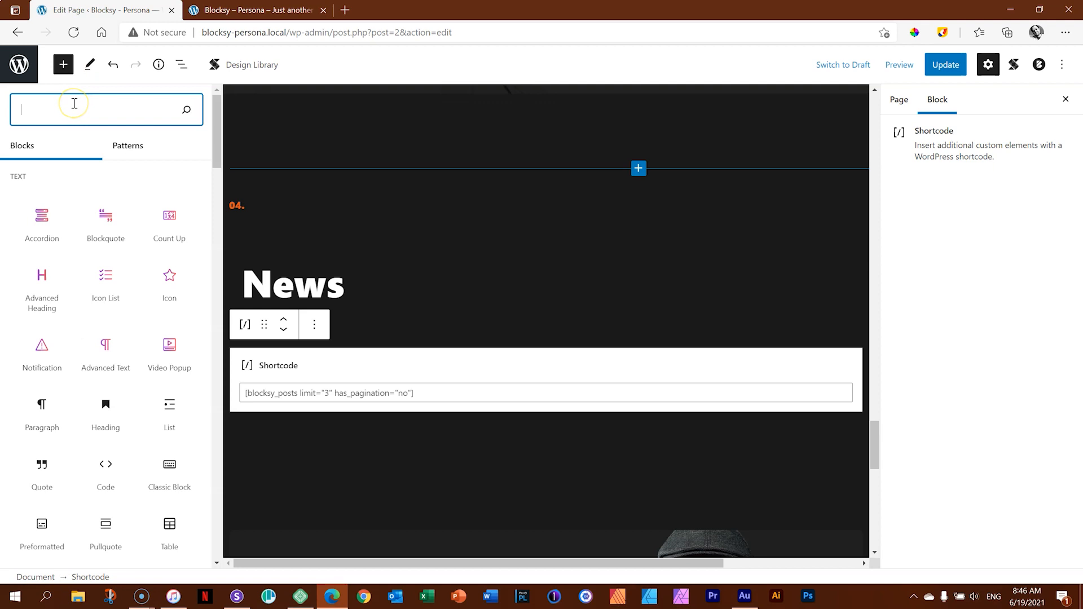
pyautogui.write('post')
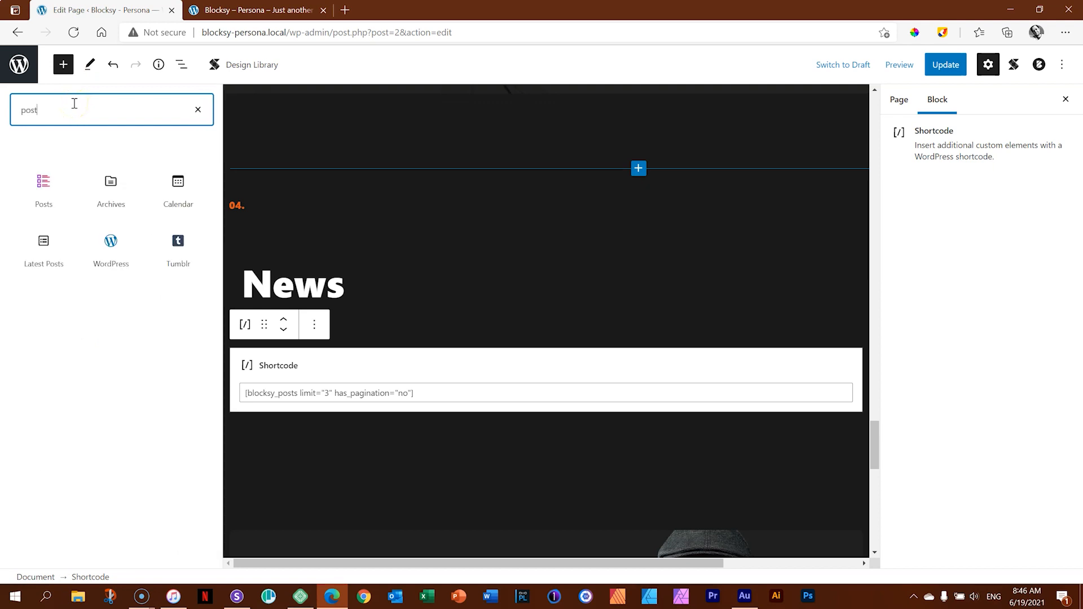
pyautogui.moveTo(53, 192)
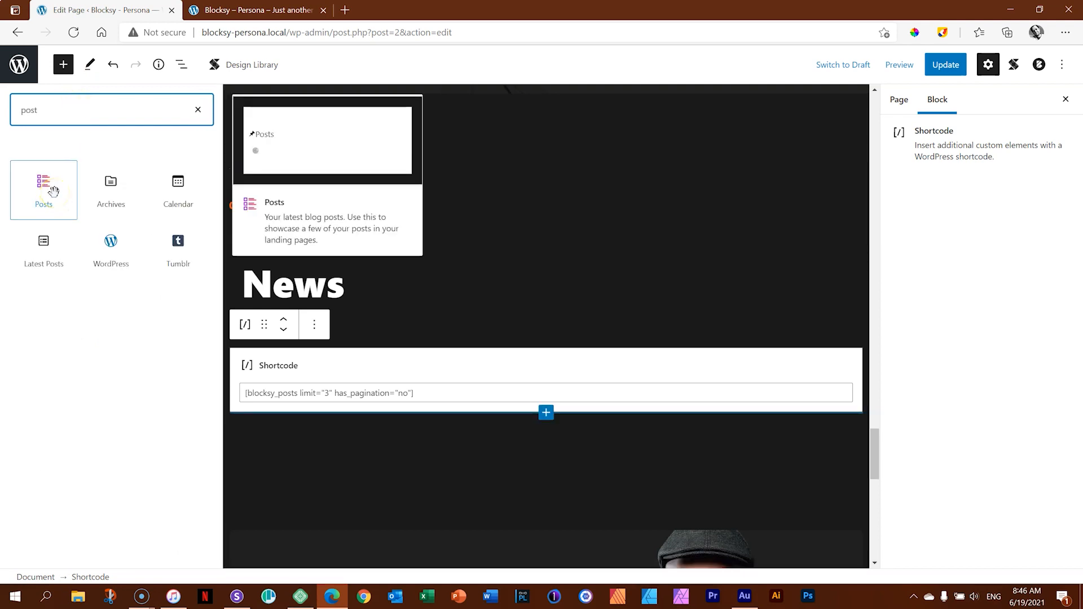
pyautogui.moveTo(49, 187); pyautogui.dragTo(452, 366)
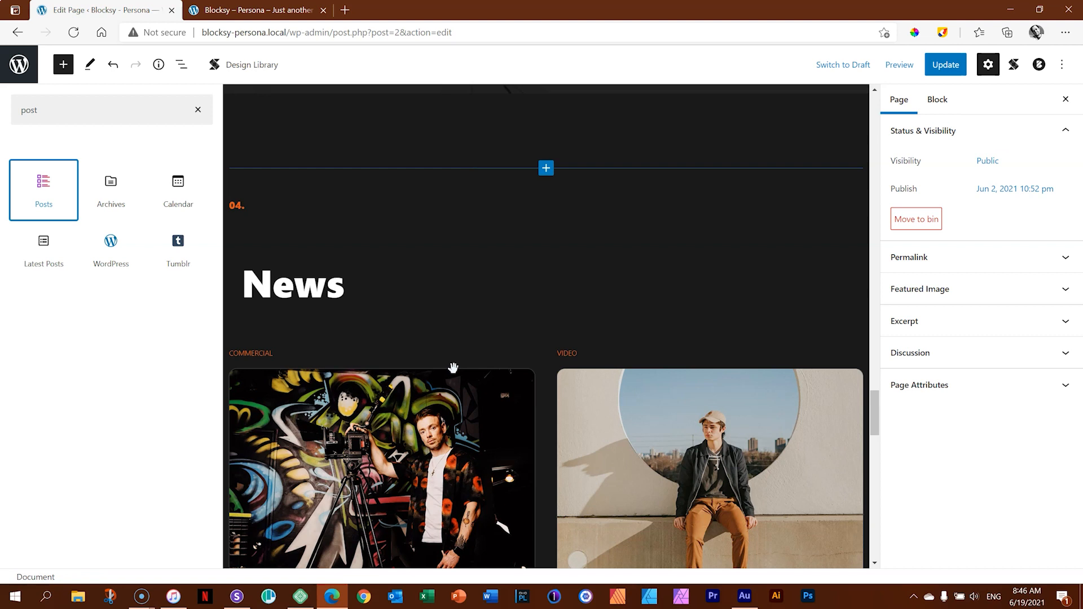
# Select the Posts block in the News section and look over its post cards and style options.
pyautogui.moveTo(875, 368)
pyautogui.mouseDown()
pyautogui.moveTo(875, 404)
pyautogui.moveTo(876, 362)
pyautogui.mouseUp()
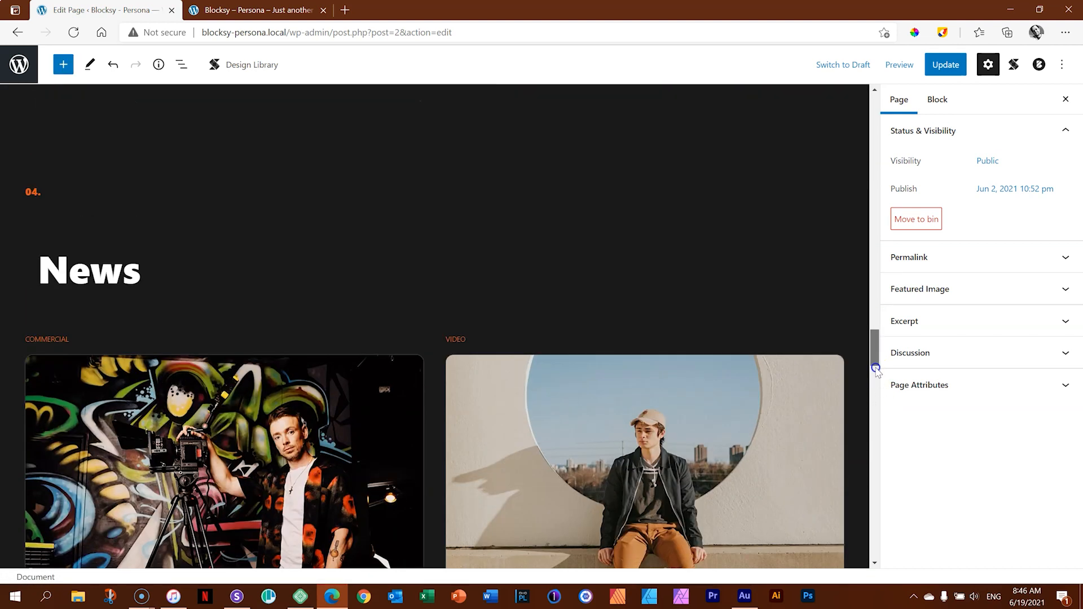
pyautogui.click(221, 403)
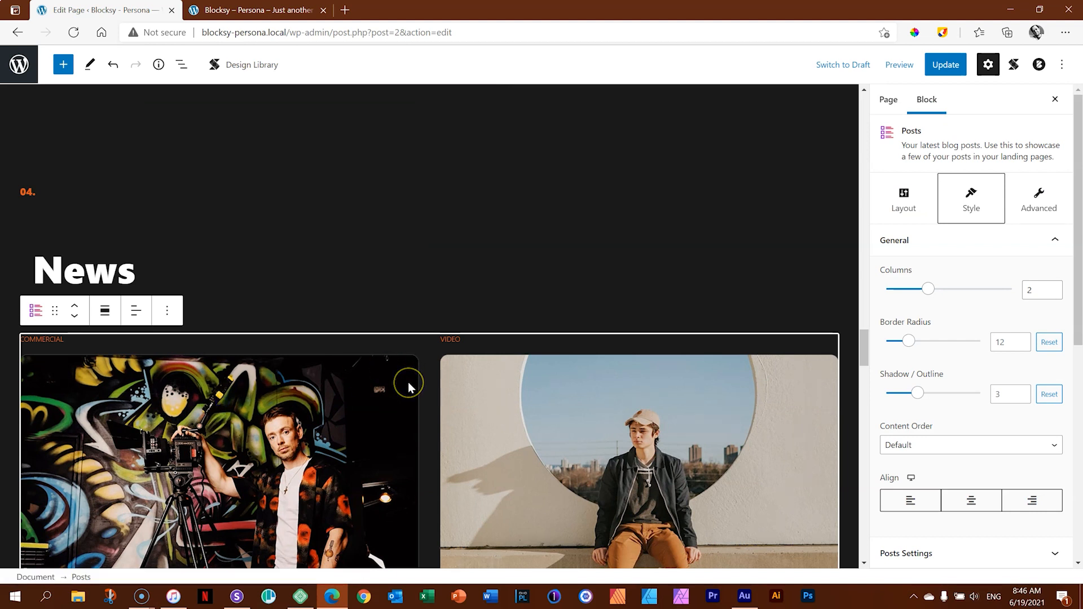
pyautogui.scroll(-5, 408, 381)
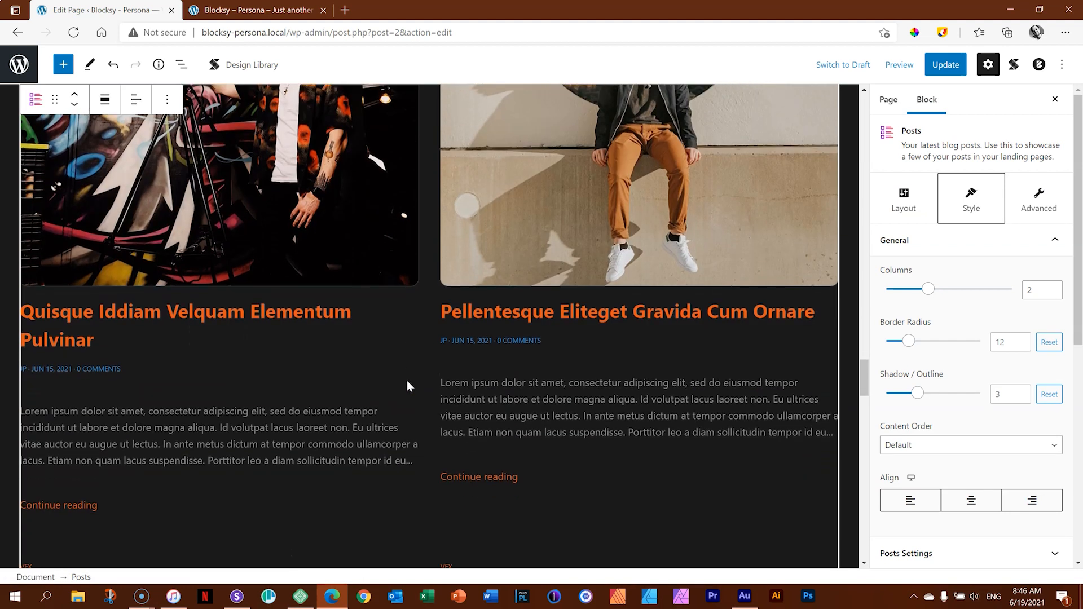
pyautogui.scroll(-10, 408, 380)
pyautogui.scroll(15, 407, 381)
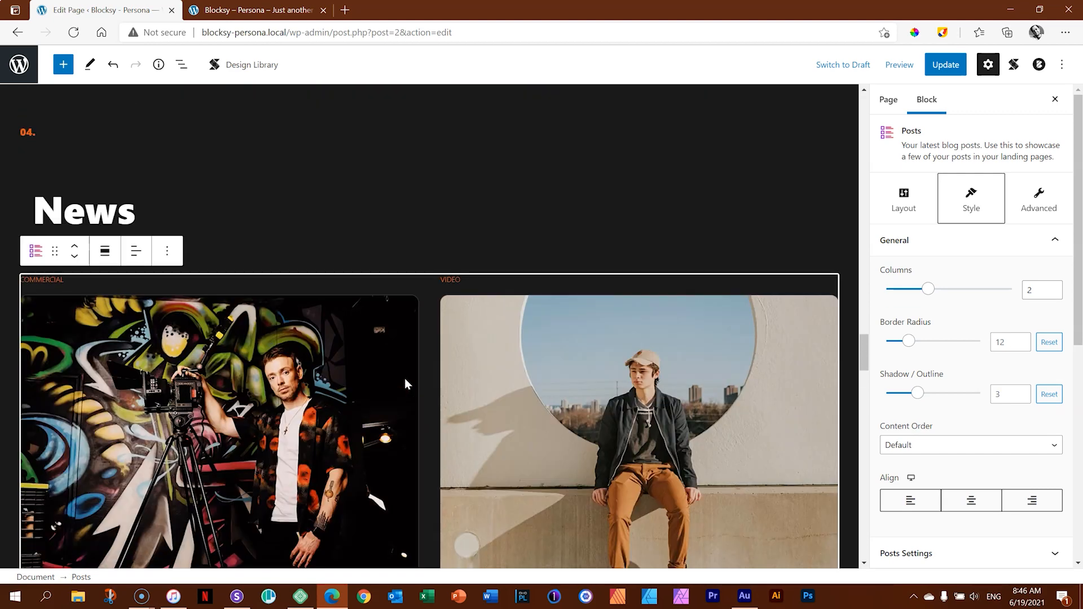
pyautogui.scroll(1, 405, 384)
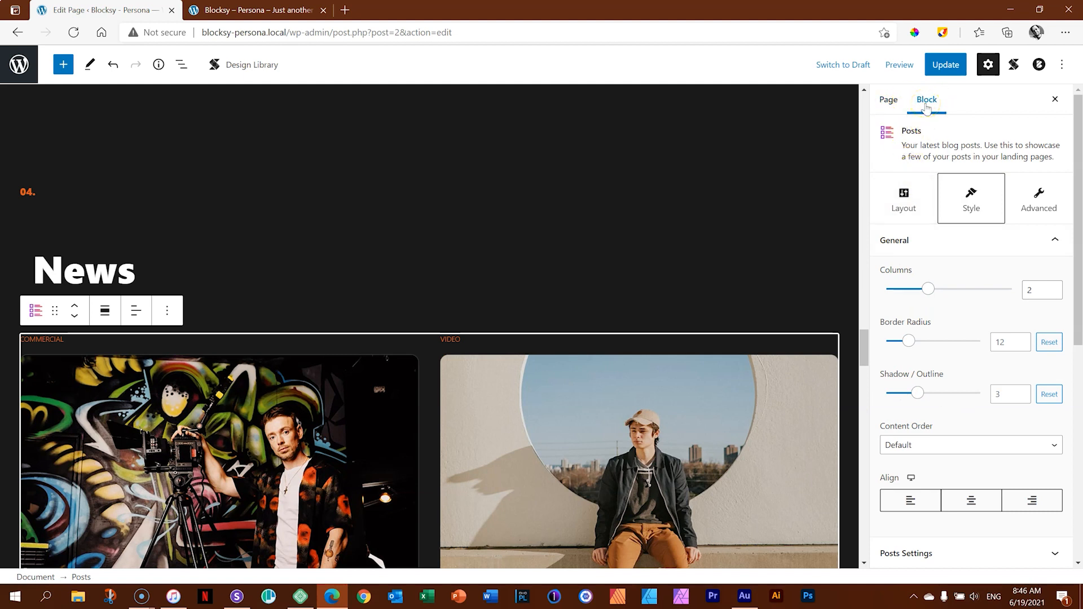
# Try the List layout on the News section's Posts block and return it to the Basic layout.
pyautogui.click(904, 200)
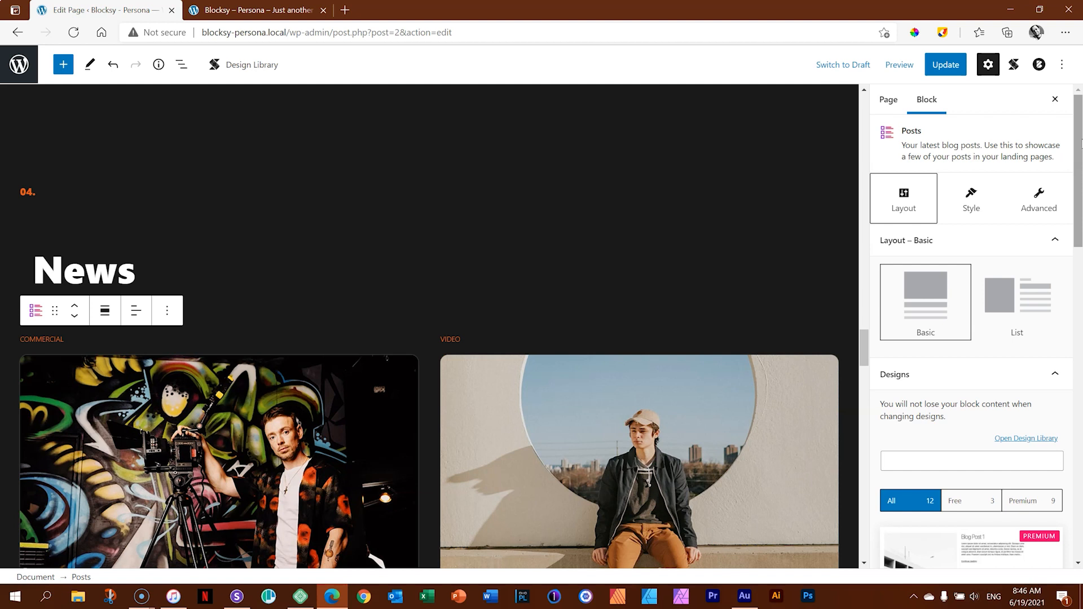
pyautogui.moveTo(1079, 212); pyautogui.dragTo(1080, 170)
pyautogui.moveTo(864, 340); pyautogui.dragTo(866, 373)
pyautogui.click(1026, 305)
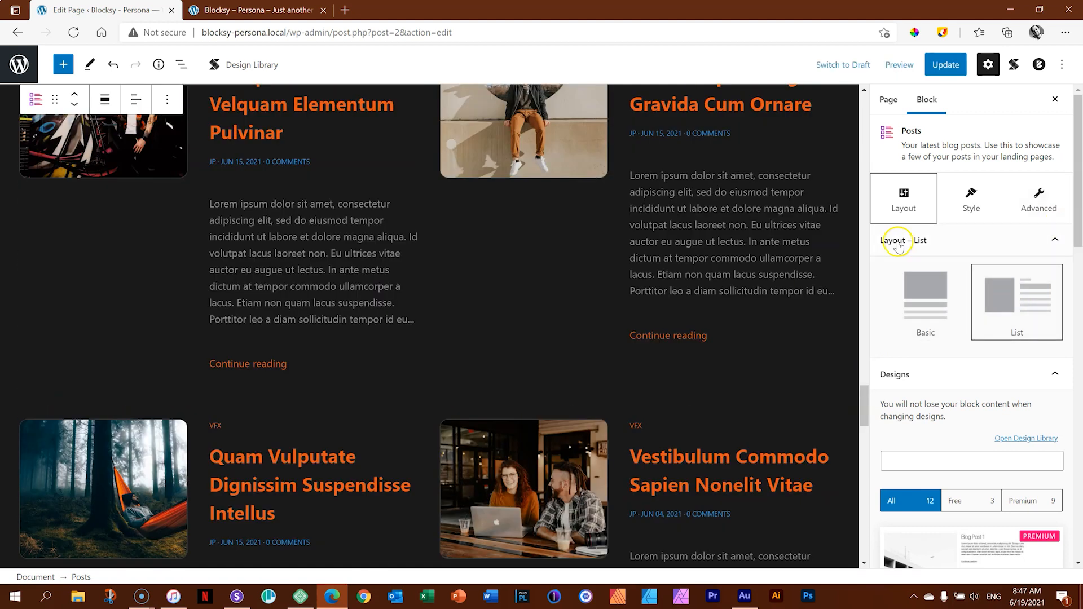
pyautogui.moveTo(863, 404); pyautogui.dragTo(864, 394)
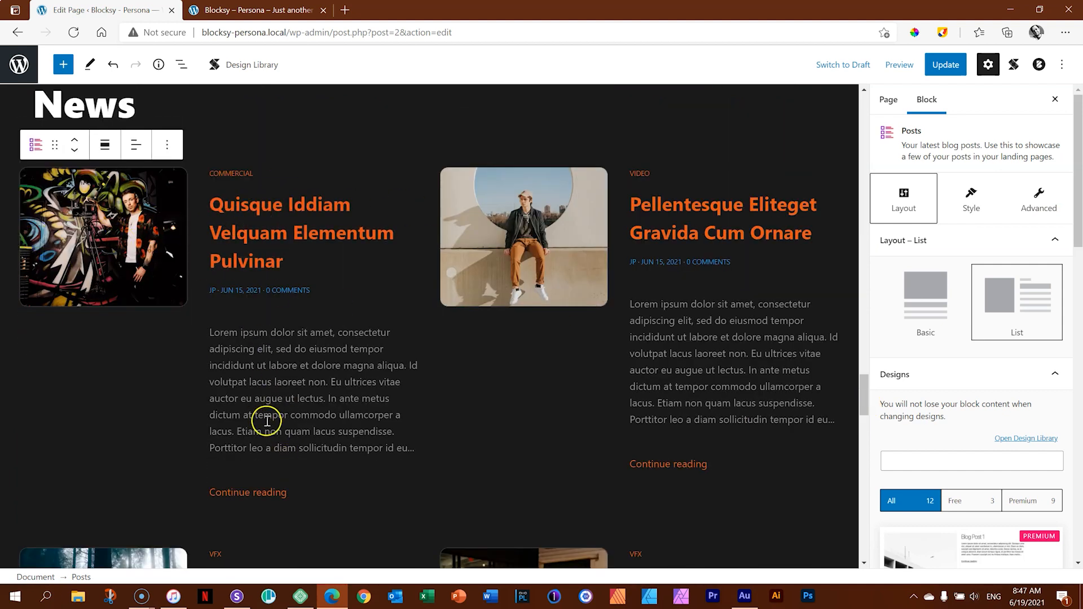
pyautogui.click(921, 301)
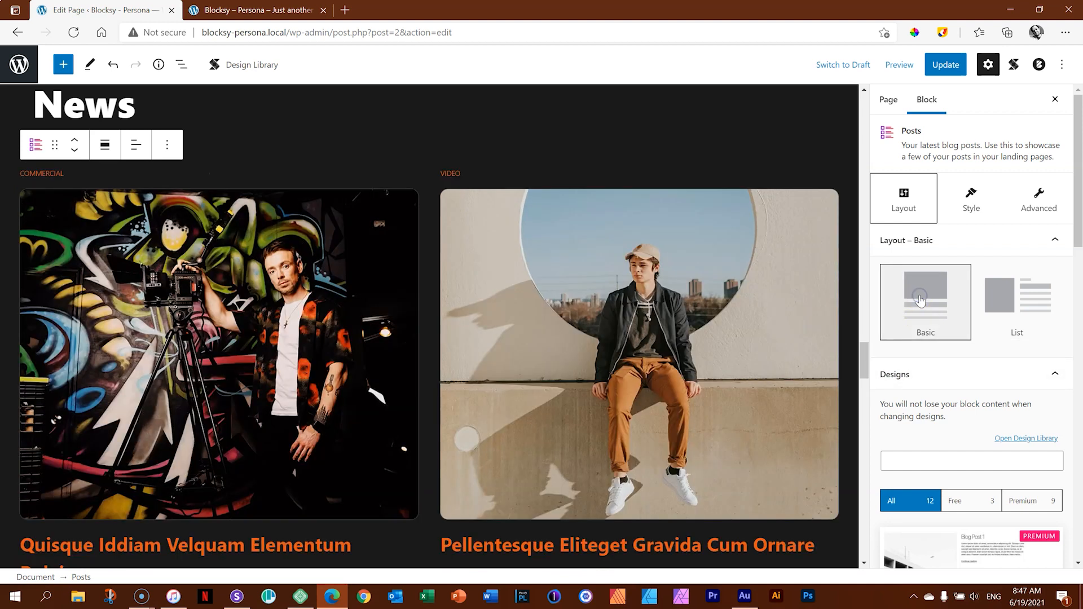
# Filter the Posts block's designs to the free ones and try the Elevate Blog Post design.
pyautogui.scroll(-1, 1061, 237)
pyautogui.scroll(-3, 932, 292)
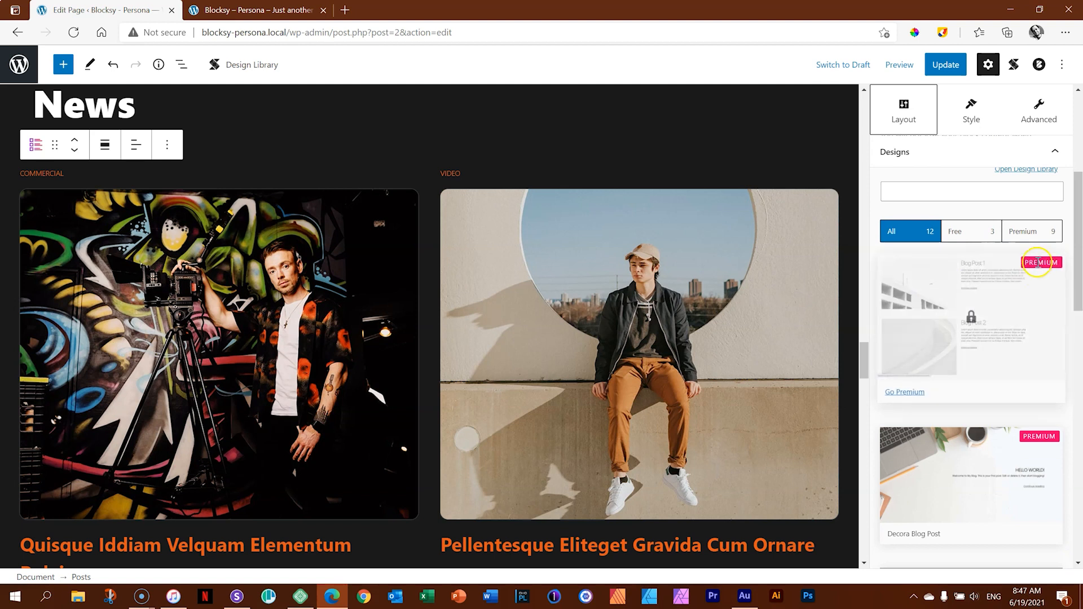
pyautogui.moveTo(1079, 255)
pyautogui.mouseDown()
pyautogui.moveTo(1081, 414)
pyautogui.moveTo(1079, 248)
pyautogui.mouseUp()
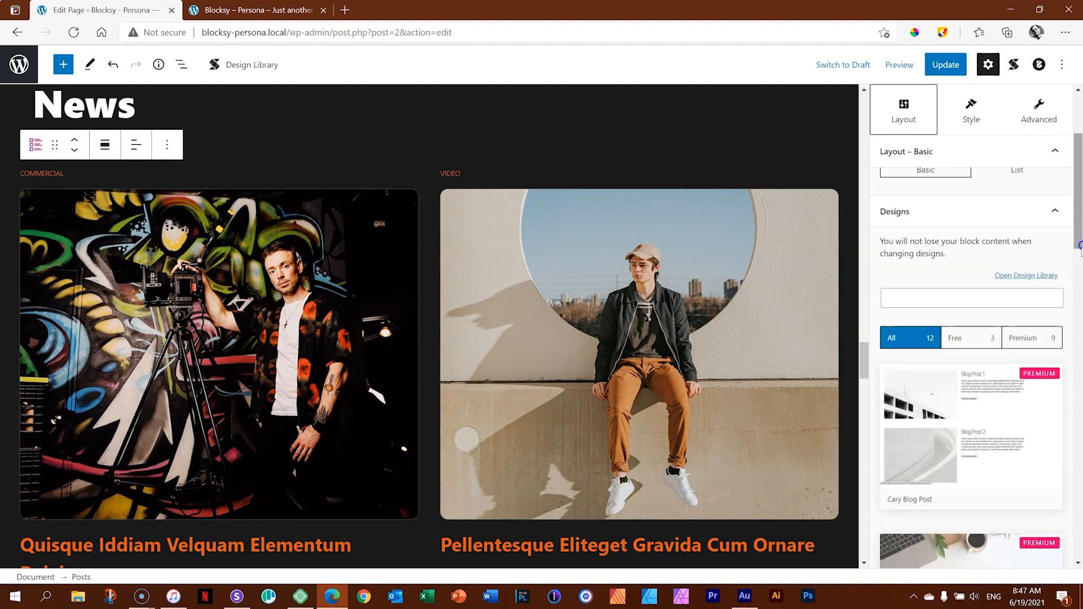
pyautogui.click(967, 339)
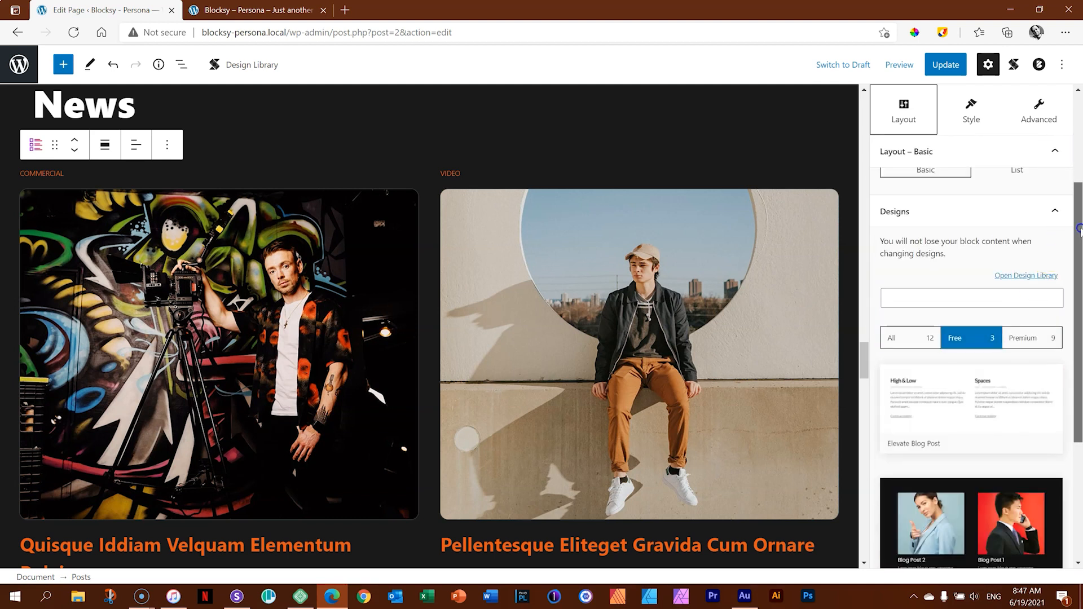
pyautogui.scroll(-1, 1044, 282)
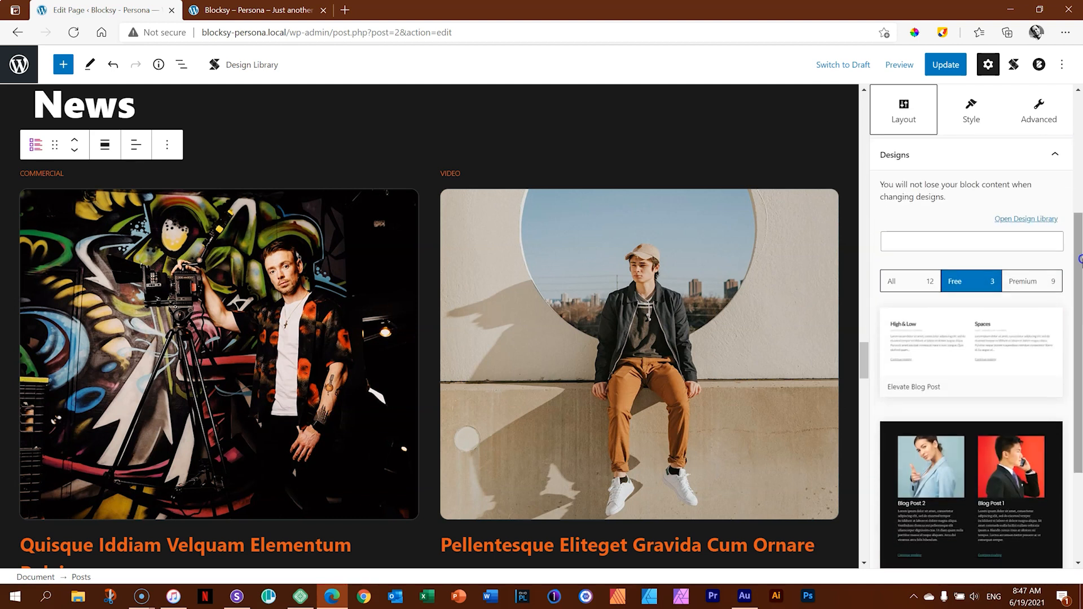
pyautogui.click(921, 337)
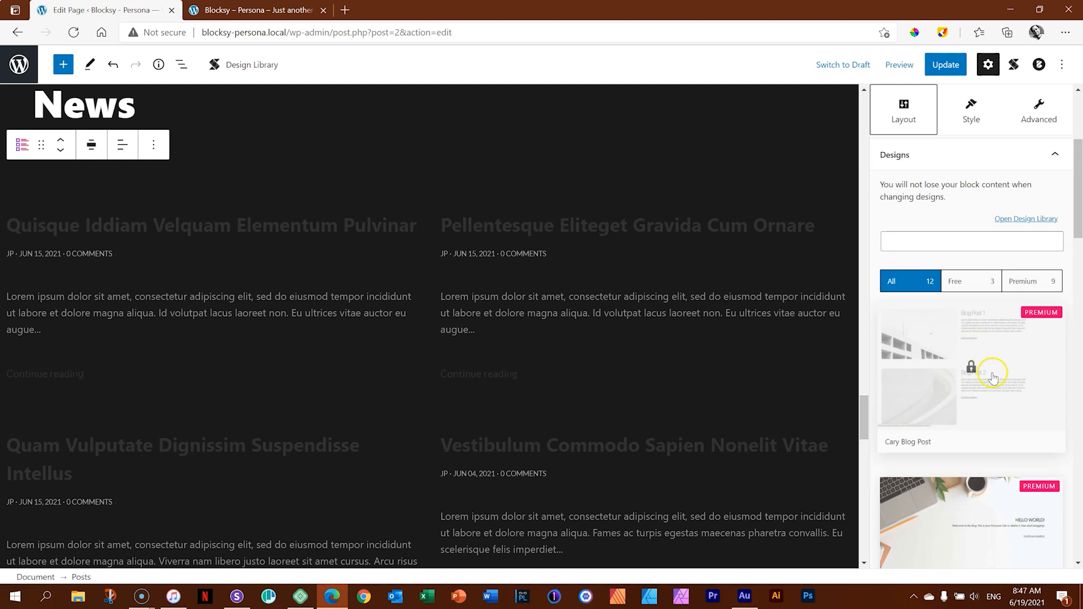
# Show the free designs again and apply the Lume Blog Post design to the Posts block.
pyautogui.click(959, 281)
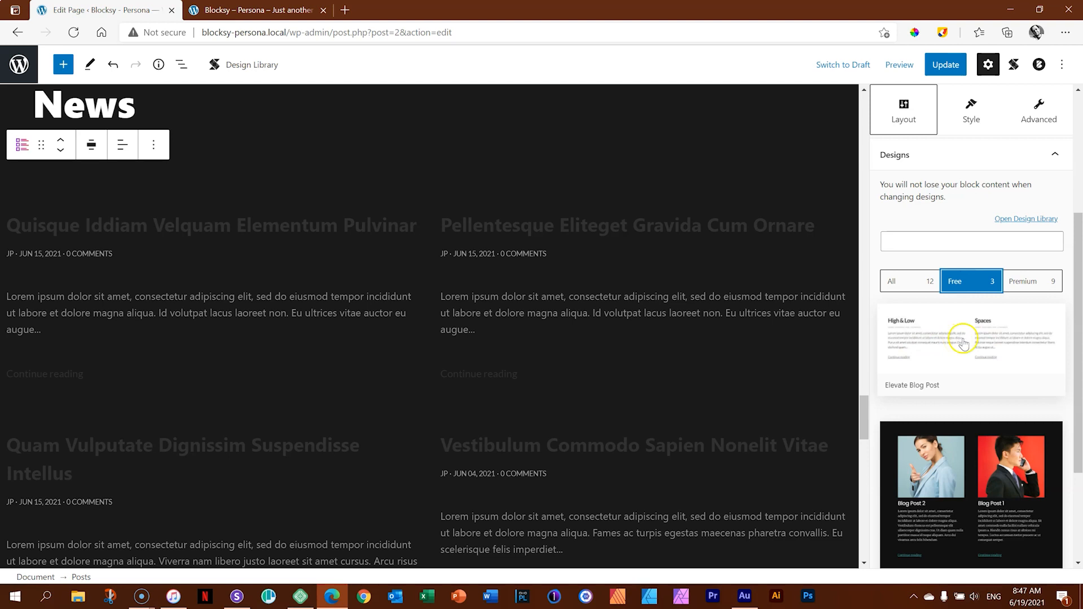
pyautogui.scroll(-3, 965, 345)
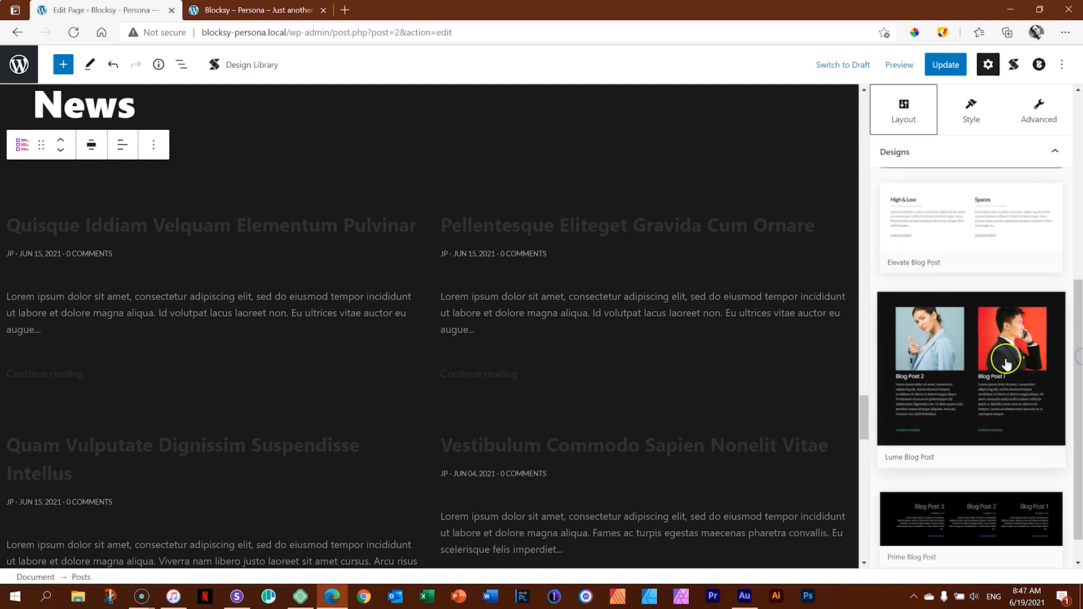
pyautogui.click(1008, 364)
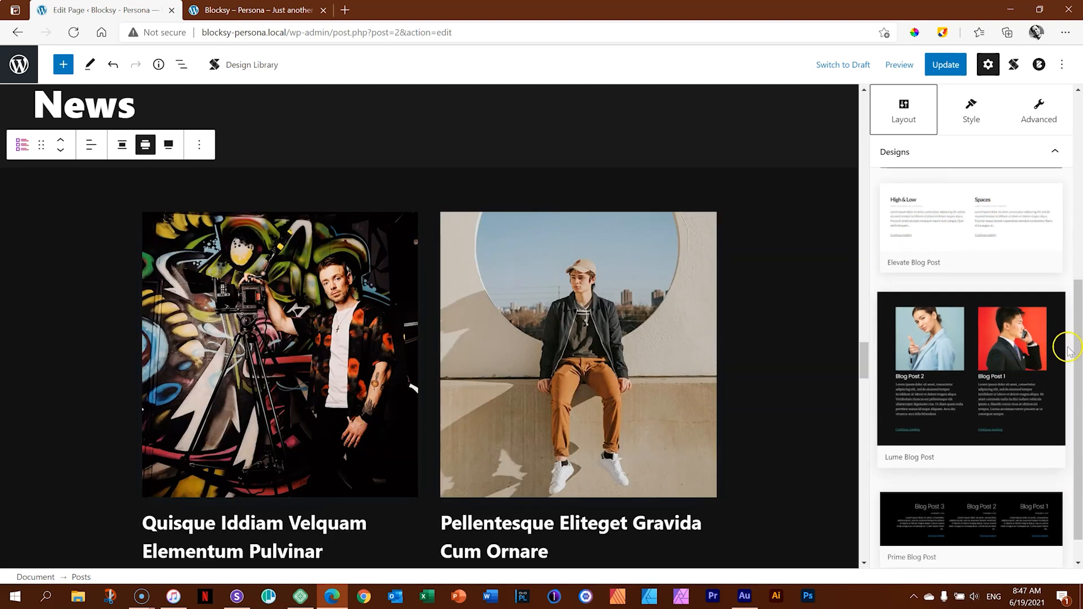
pyautogui.moveTo(864, 344); pyautogui.dragTo(864, 369)
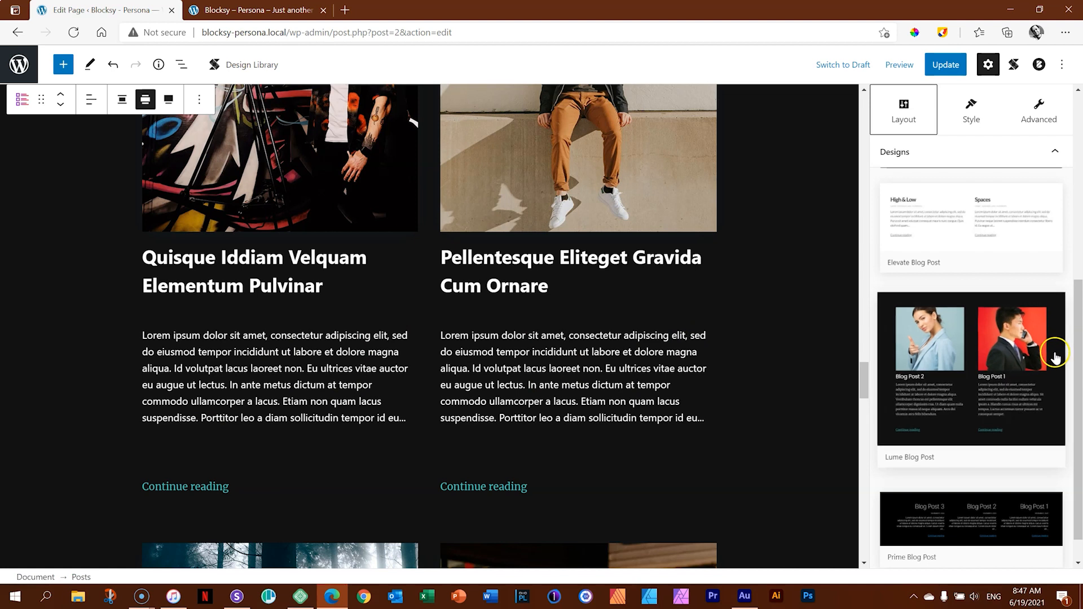
# Try the Prime Blog Post design on the Posts block and switch back to the Lume Blog Post design.
pyautogui.moveTo(1078, 345); pyautogui.dragTo(1079, 357)
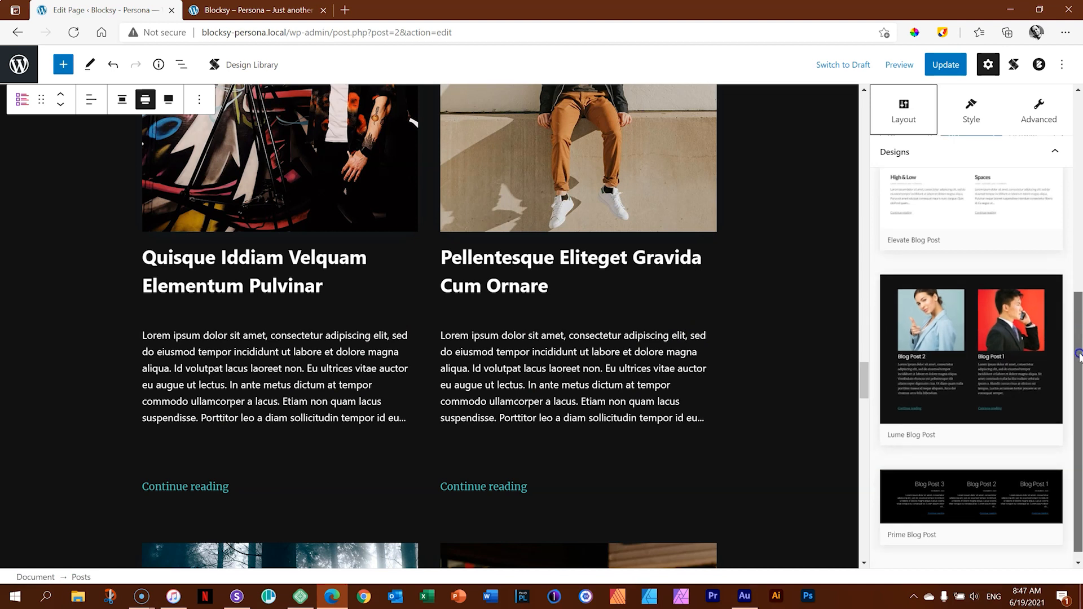
pyautogui.click(963, 491)
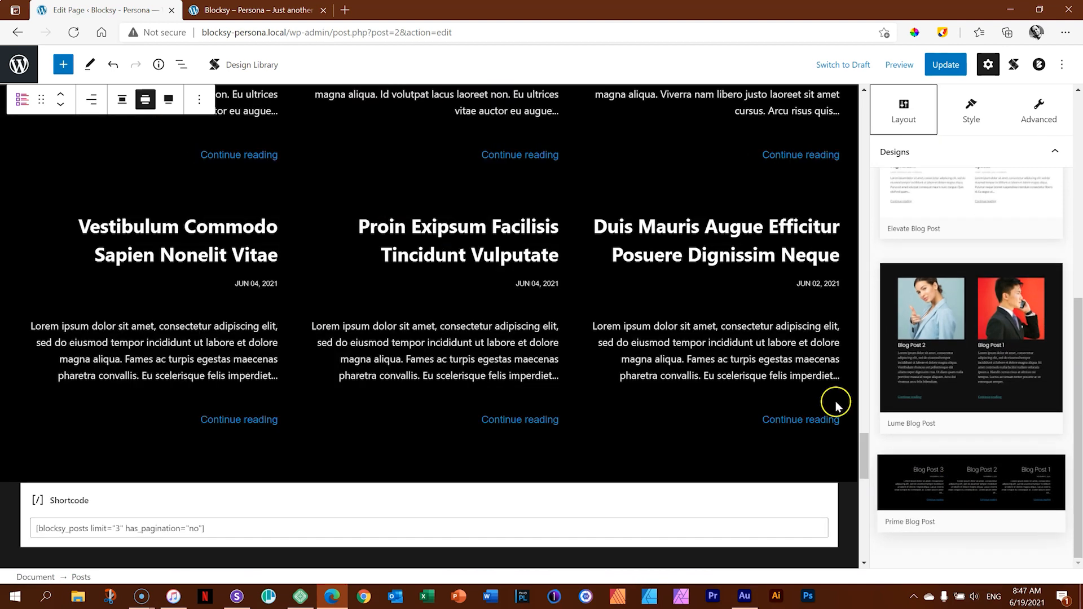
pyautogui.scroll(5, 654, 375)
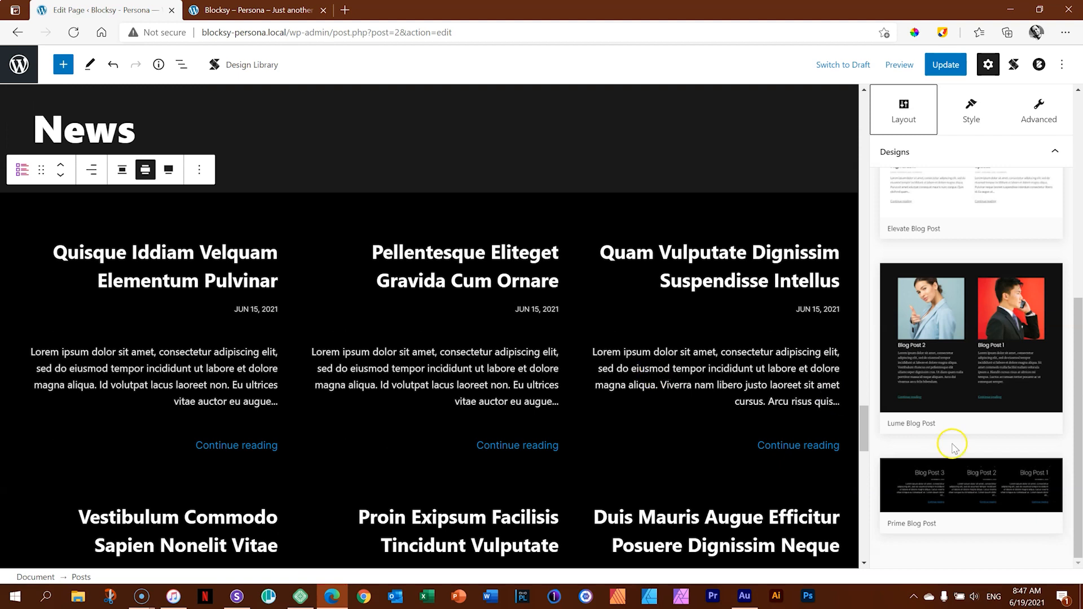
pyautogui.moveTo(1080, 342)
pyautogui.mouseDown()
pyautogui.moveTo(1064, 201)
pyautogui.moveTo(1059, 343)
pyautogui.mouseUp()
pyautogui.click(968, 356)
# Set the Posts block's number of columns to 3 in its general style options.
pyautogui.click(971, 111)
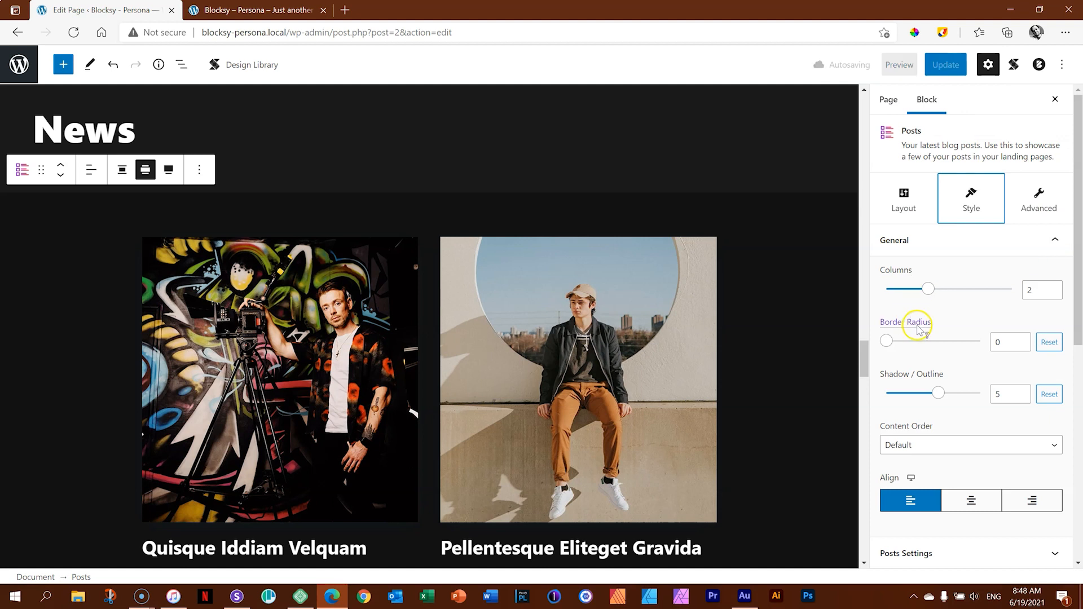
pyautogui.click(931, 288)
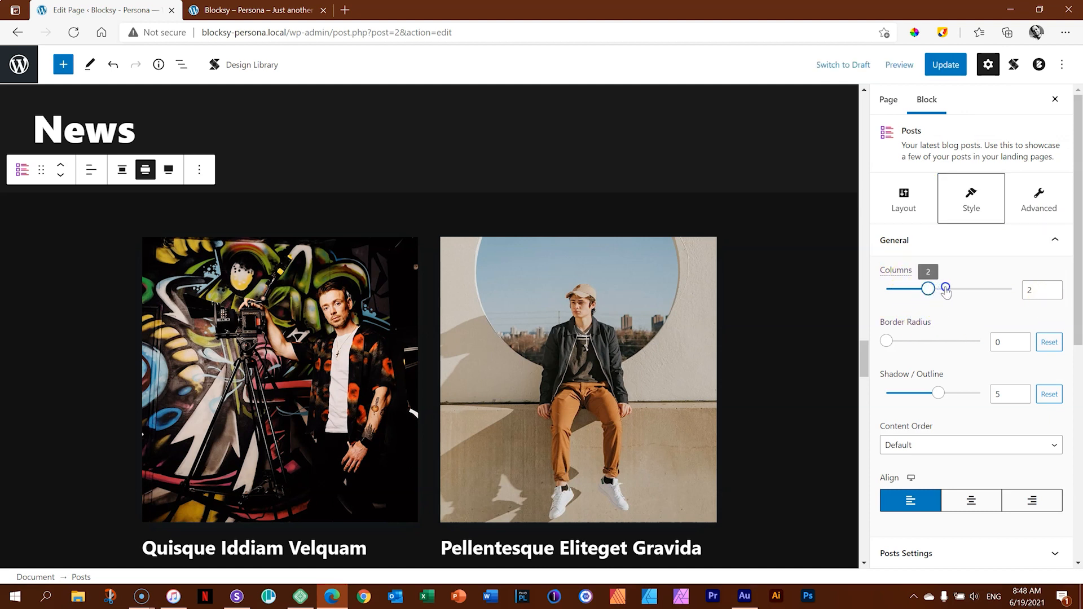
pyautogui.moveTo(947, 290); pyautogui.dragTo(961, 290)
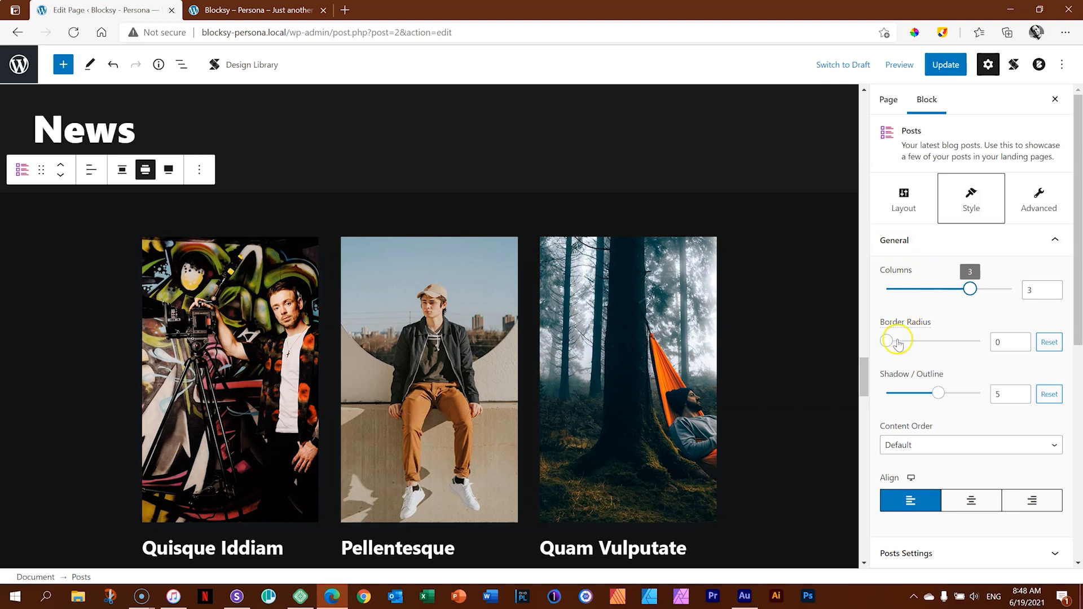
# Open the Posts block's Posts Settings and review the item, order and taxonomy filter options against the displayed posts.
pyautogui.moveTo(1079, 281); pyautogui.dragTo(1079, 420)
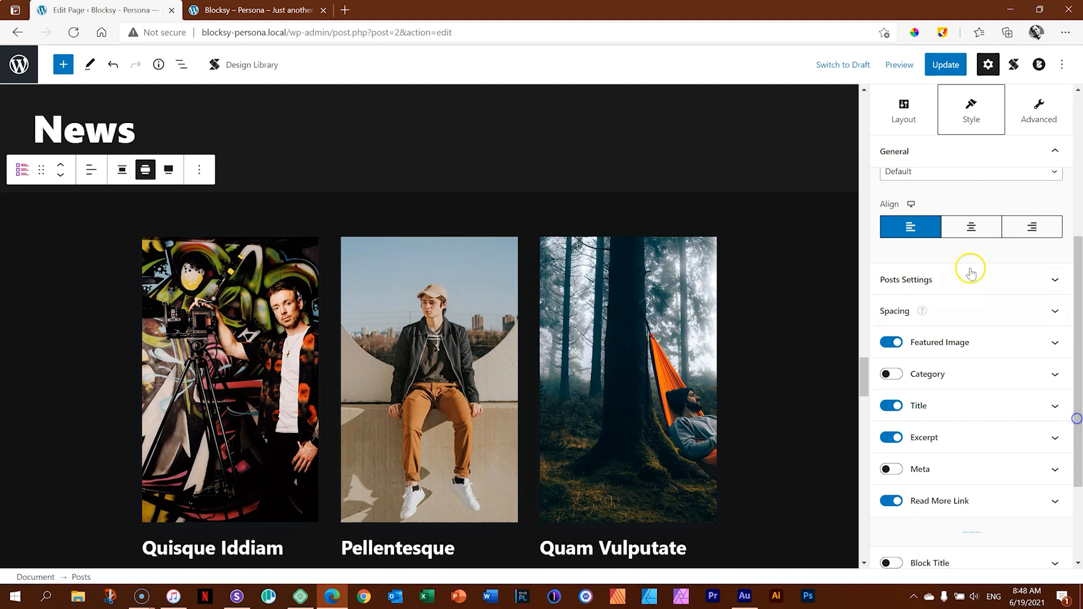
pyautogui.click(888, 276)
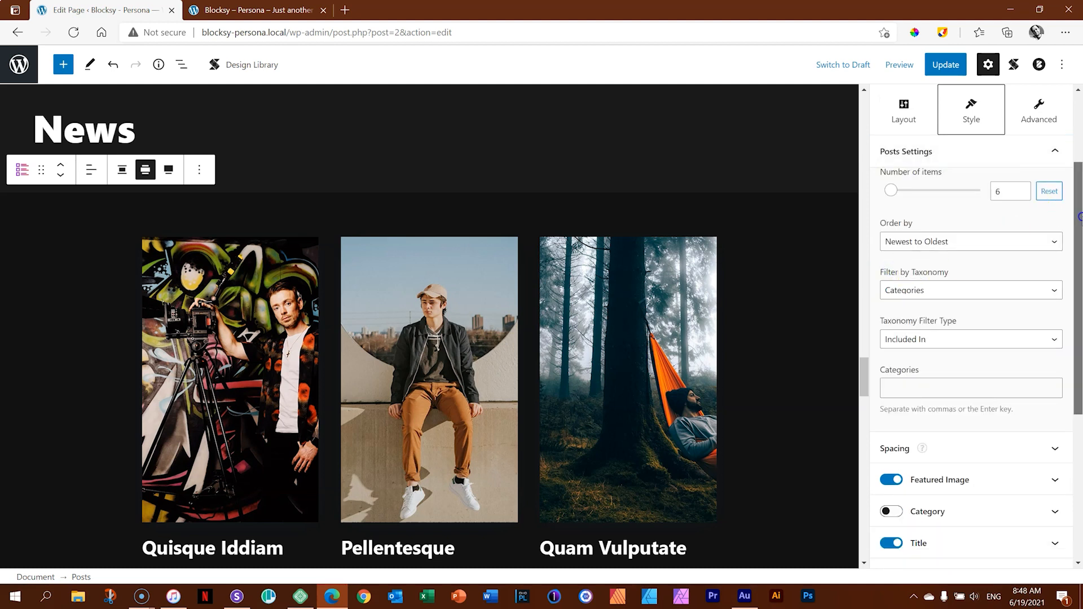
pyautogui.scroll(2, 1075, 195)
pyautogui.scroll(-3, 550, 334)
pyautogui.scroll(-6, 554, 334)
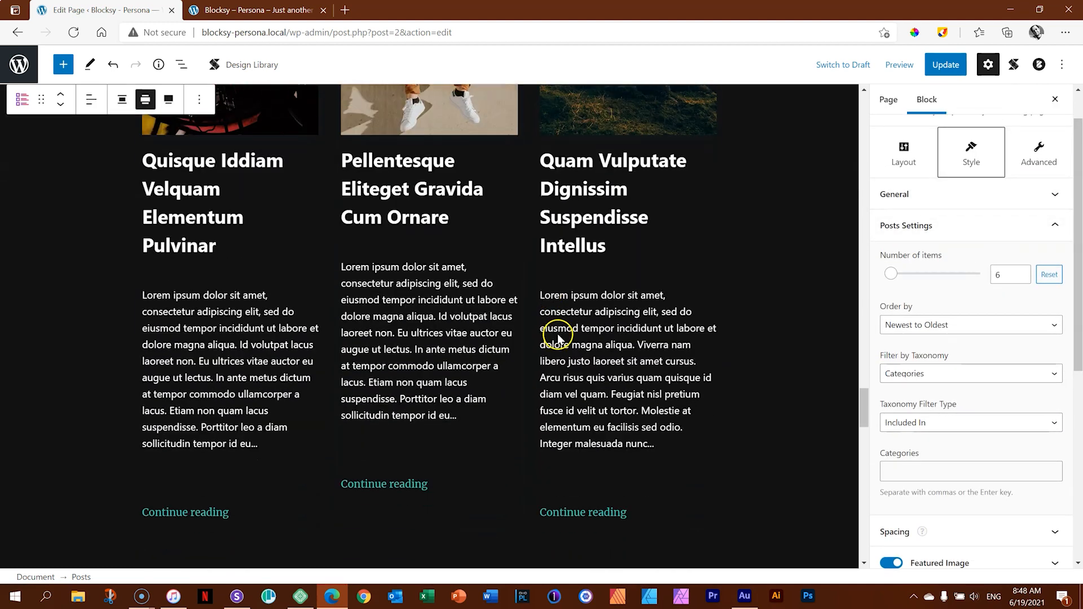
pyautogui.scroll(4, 560, 334)
pyautogui.scroll(3, 560, 337)
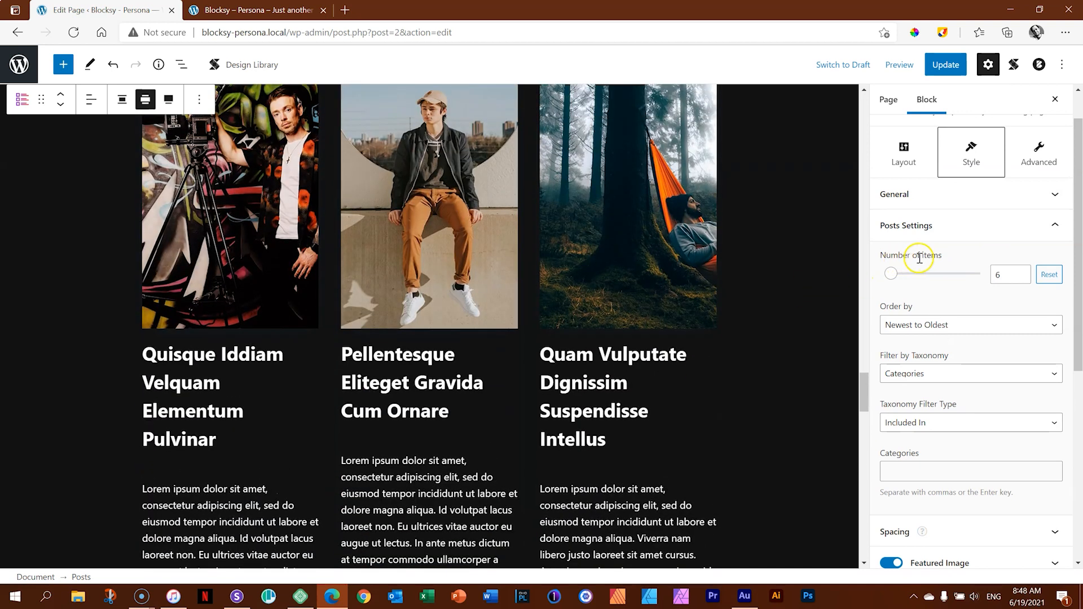
# Set the Posts block's number of items to 3 and check the displayed posts.
pyautogui.click(1022, 278)
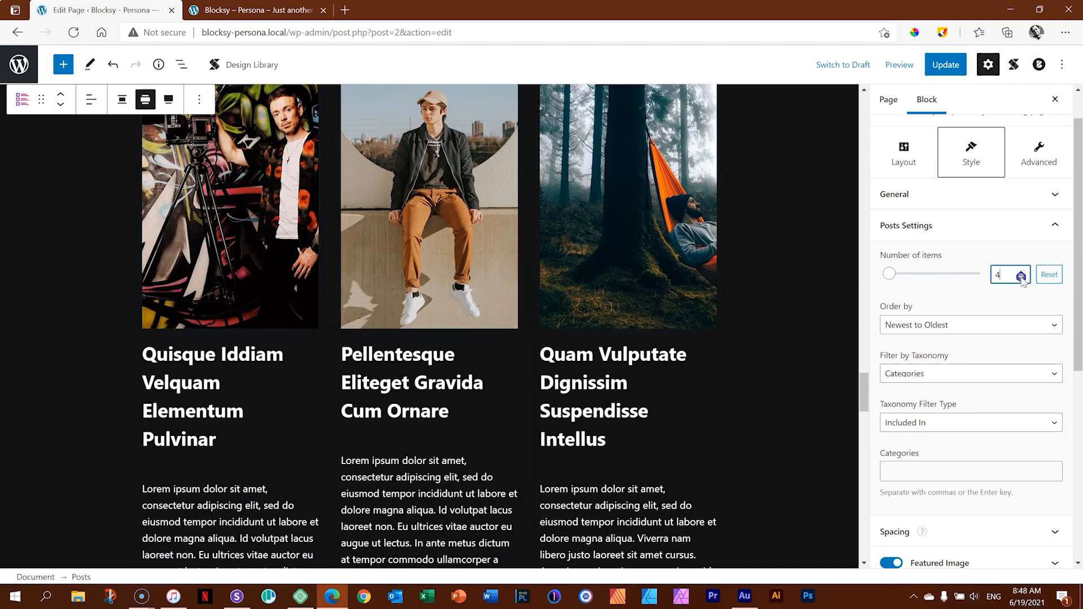
pyautogui.click(1021, 278)
pyautogui.click(1021, 279)
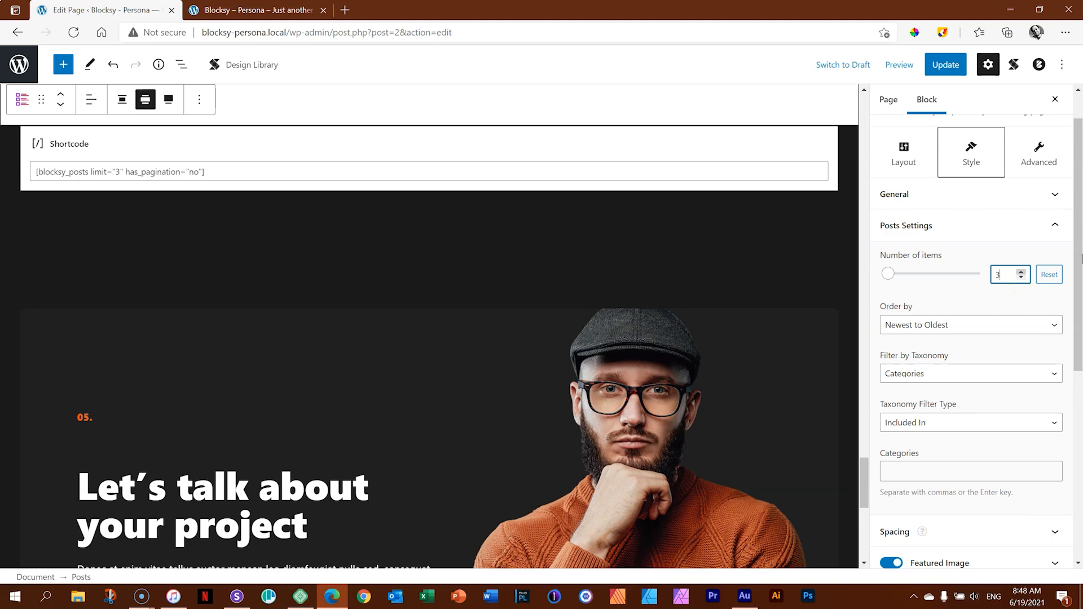
pyautogui.scroll(-3, 1081, 307)
pyautogui.scroll(3, 1081, 308)
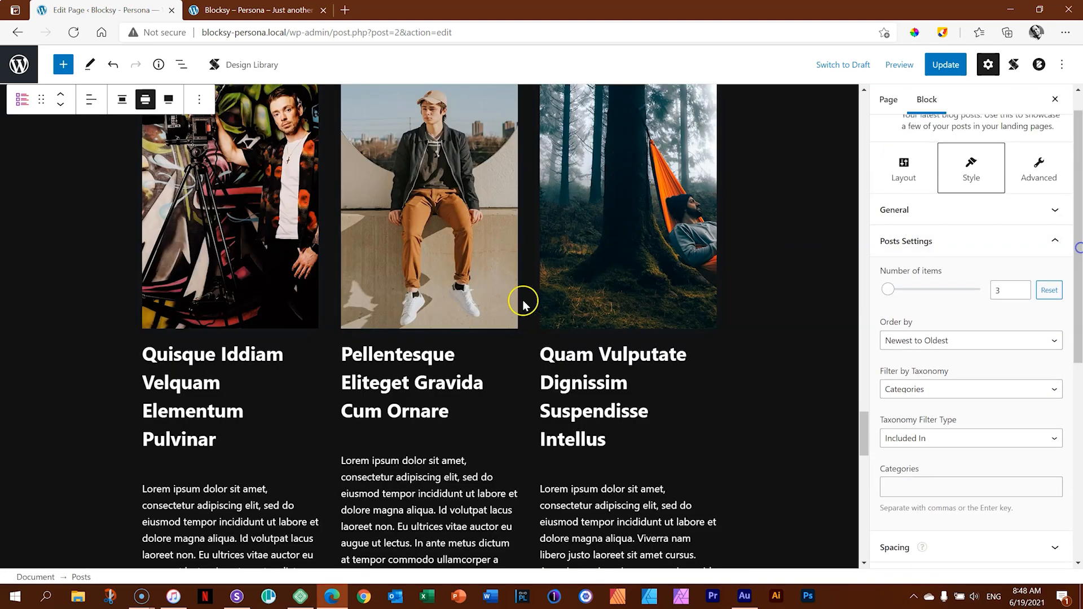
pyautogui.moveTo(863, 416)
pyautogui.mouseDown()
pyautogui.moveTo(865, 452)
pyautogui.moveTo(864, 415)
pyautogui.mouseUp()
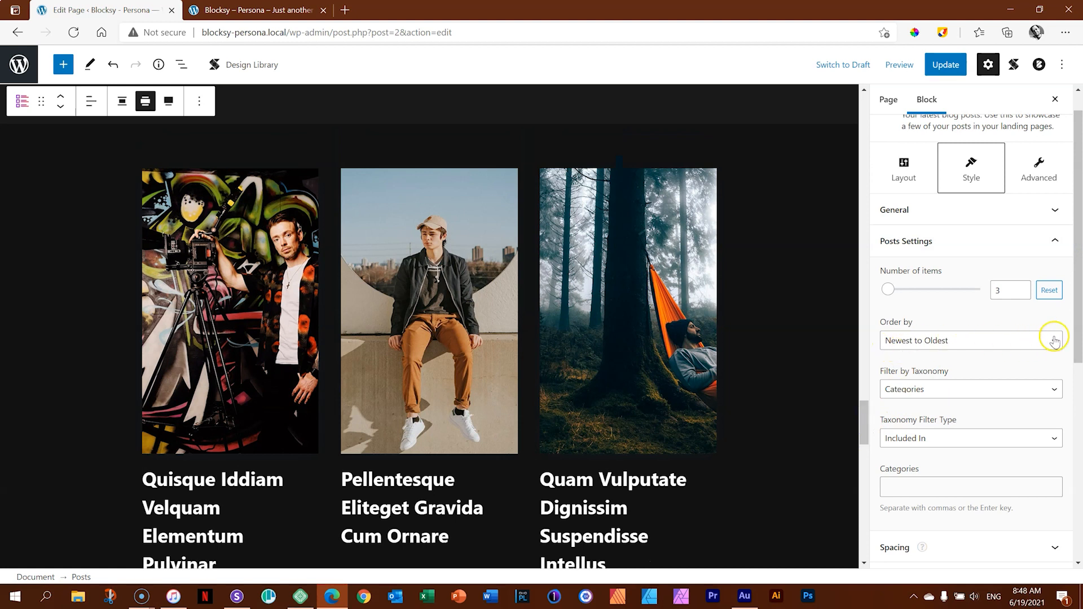
# Review the taxonomy filter choices, the Spacing tooltip and the remaining style options of the Posts block.
pyautogui.scroll(-2, 1080, 316)
pyautogui.click(1035, 309)
pyautogui.click(1034, 309)
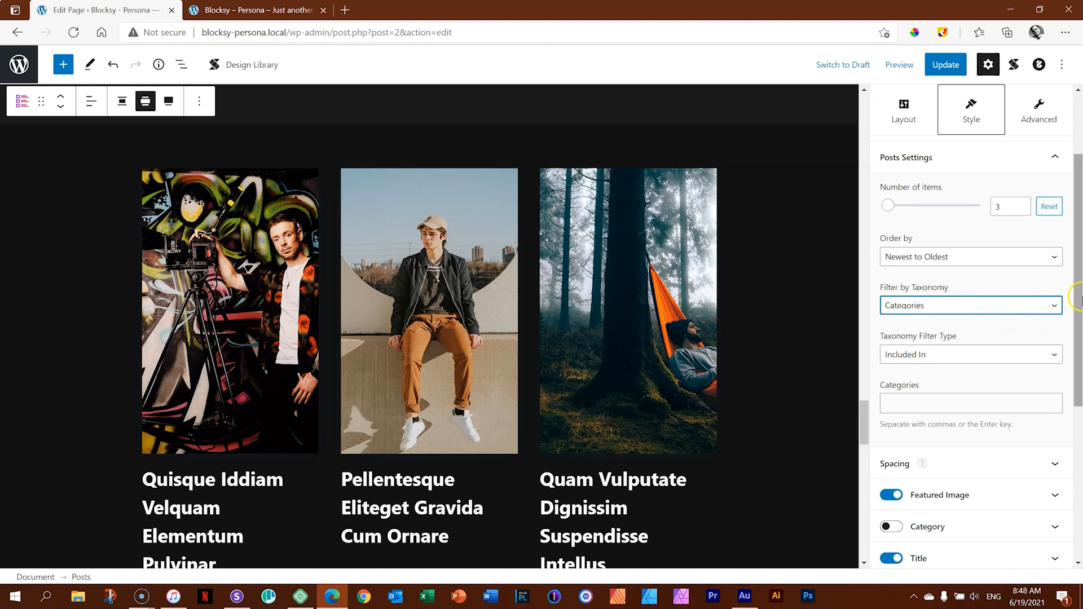
pyautogui.scroll(-3, 1078, 299)
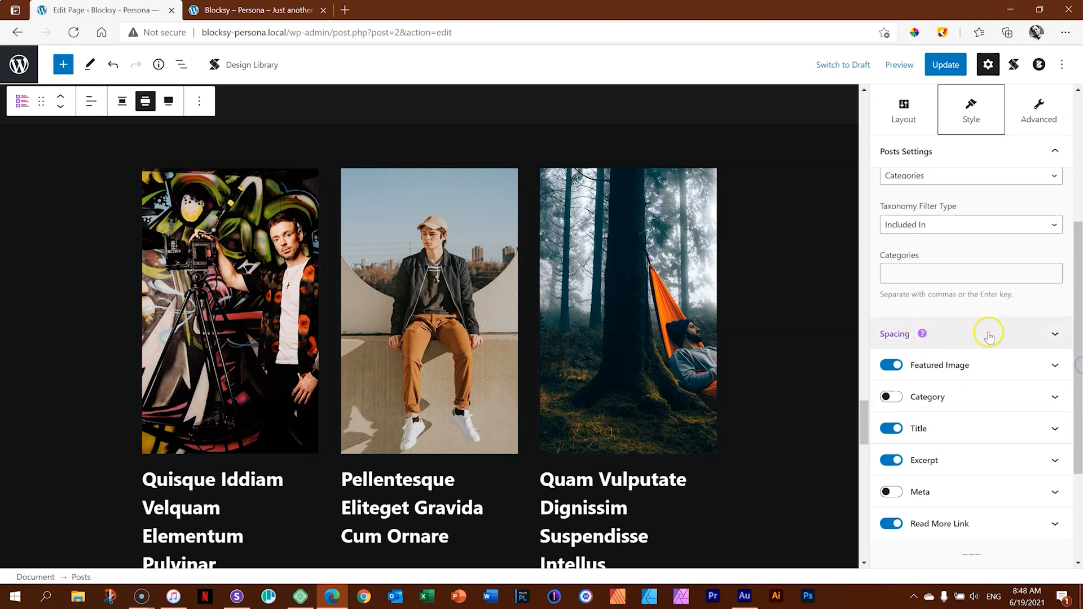
pyautogui.moveTo(996, 336)
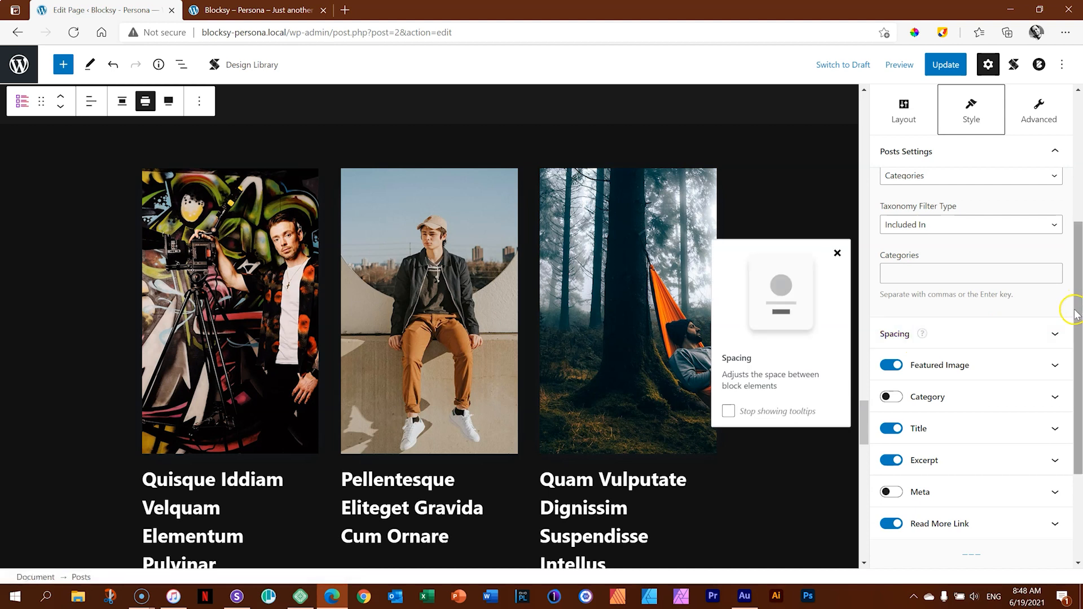
pyautogui.moveTo(1076, 312); pyautogui.dragTo(1076, 399)
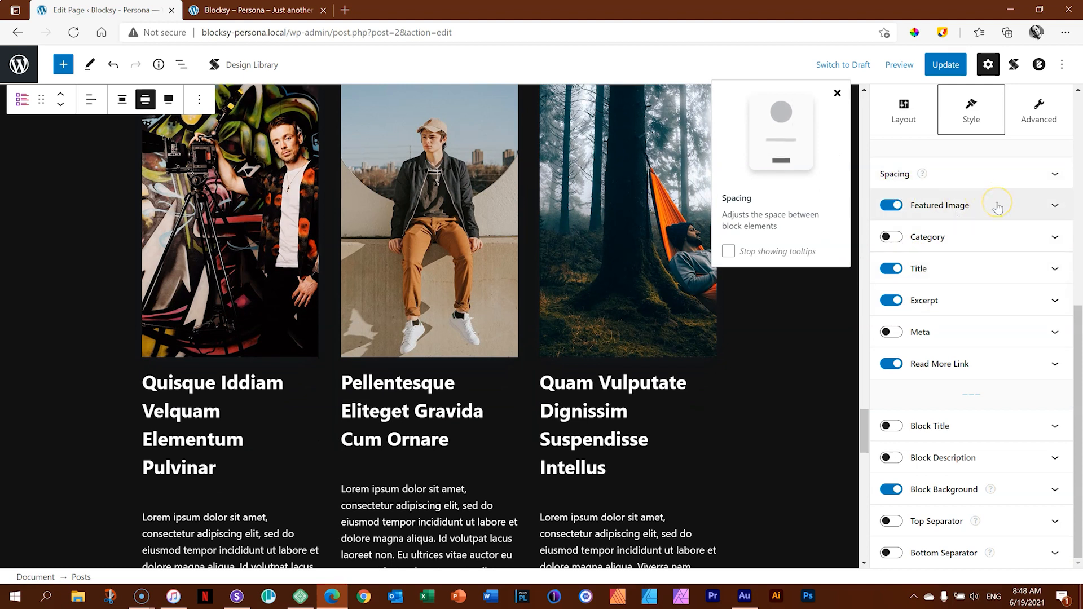
# Set the post title size to 18 px in the Posts block's Title style options.
pyautogui.click(1054, 269)
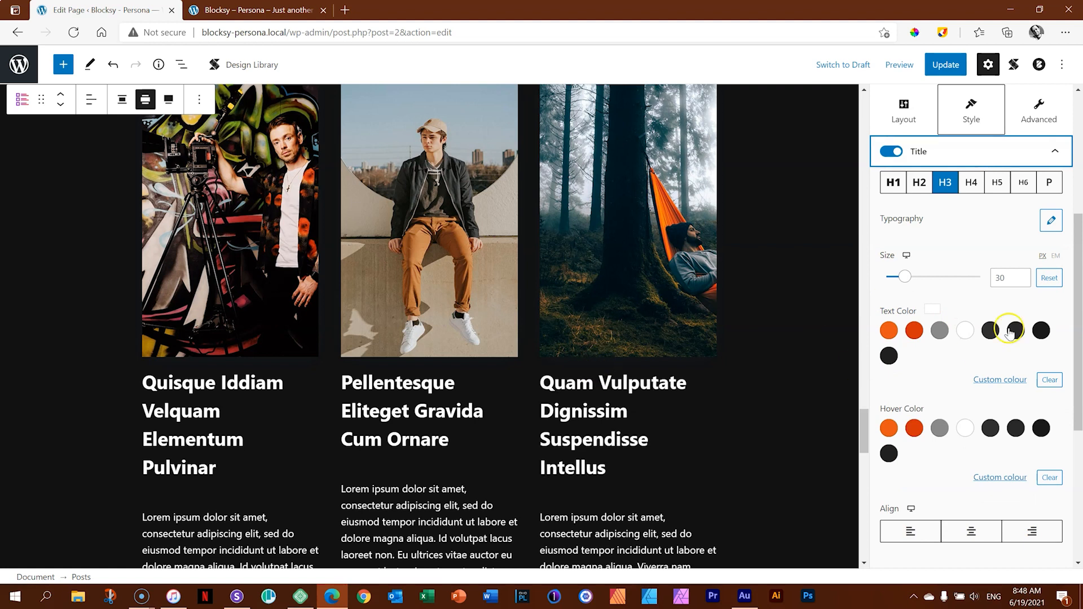
pyautogui.click(1020, 282)
pyautogui.moveTo(1006, 279); pyautogui.dragTo(994, 279)
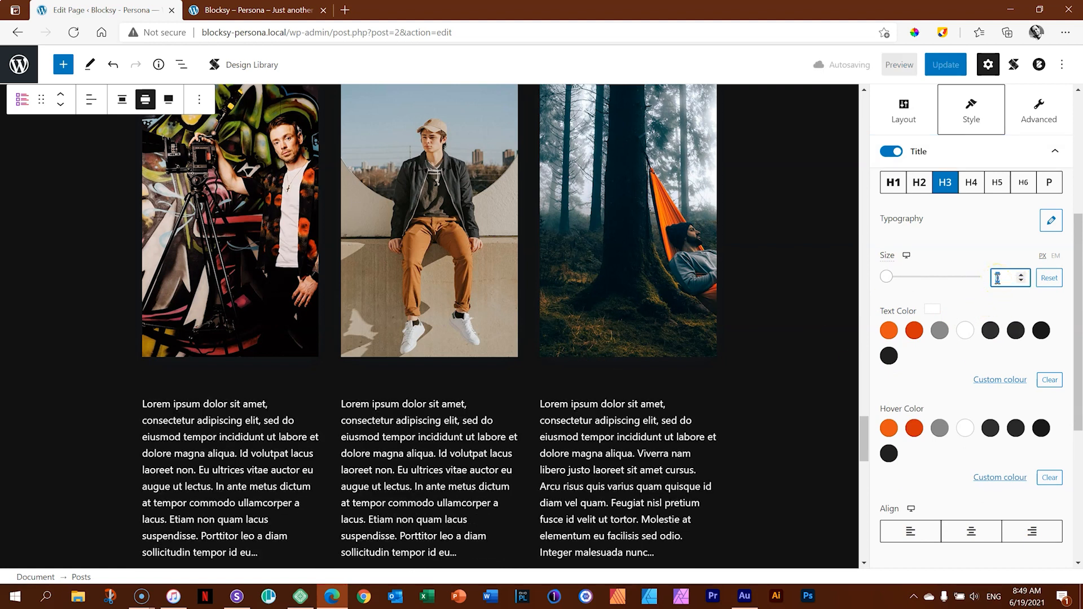
pyautogui.write('18')
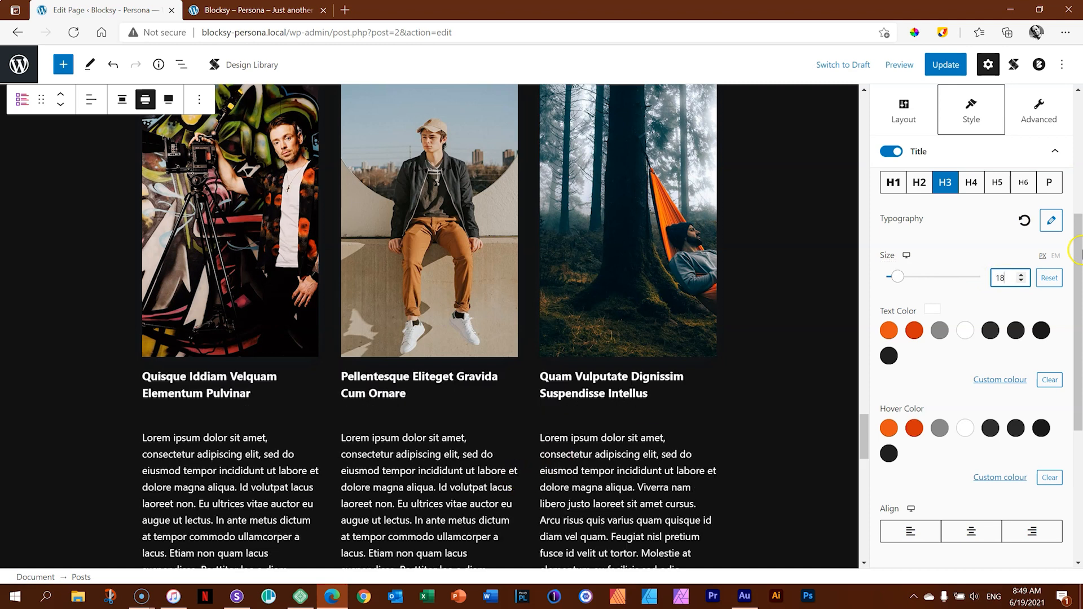
pyautogui.moveTo(1078, 254); pyautogui.dragTo(1067, 219)
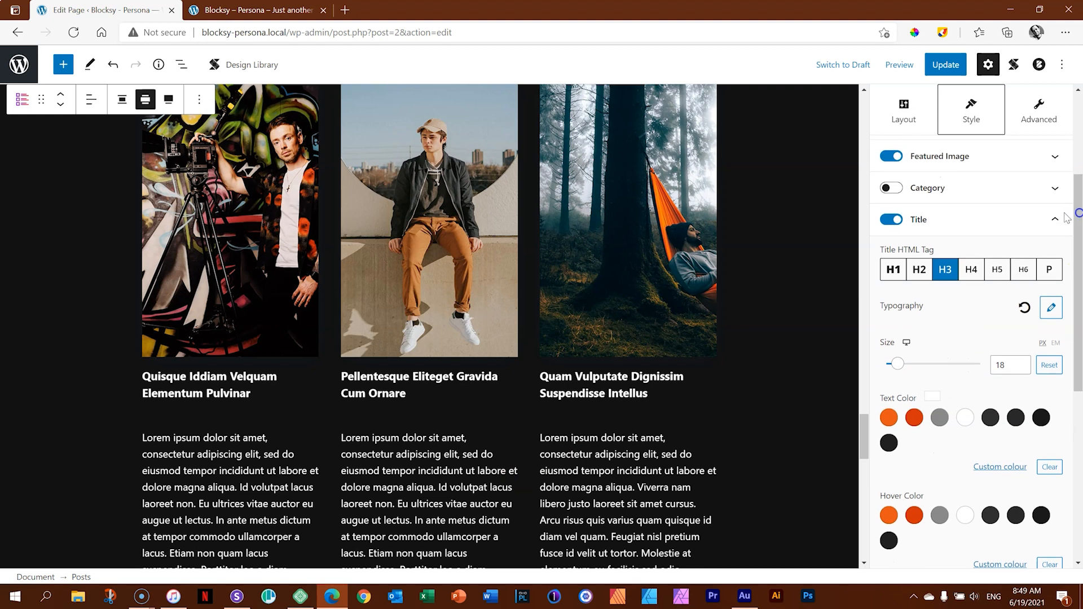
pyautogui.click(909, 219)
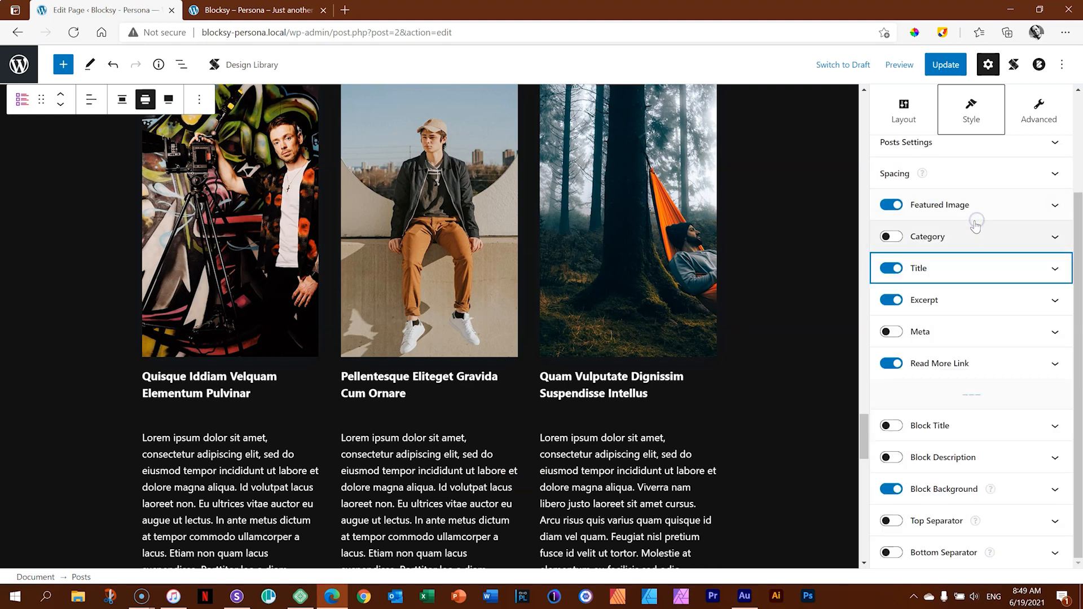
# Set the Posts block's excerpt length to 20 and the excerpt text size to 14 px.
pyautogui.click(938, 303)
pyautogui.click(999, 280)
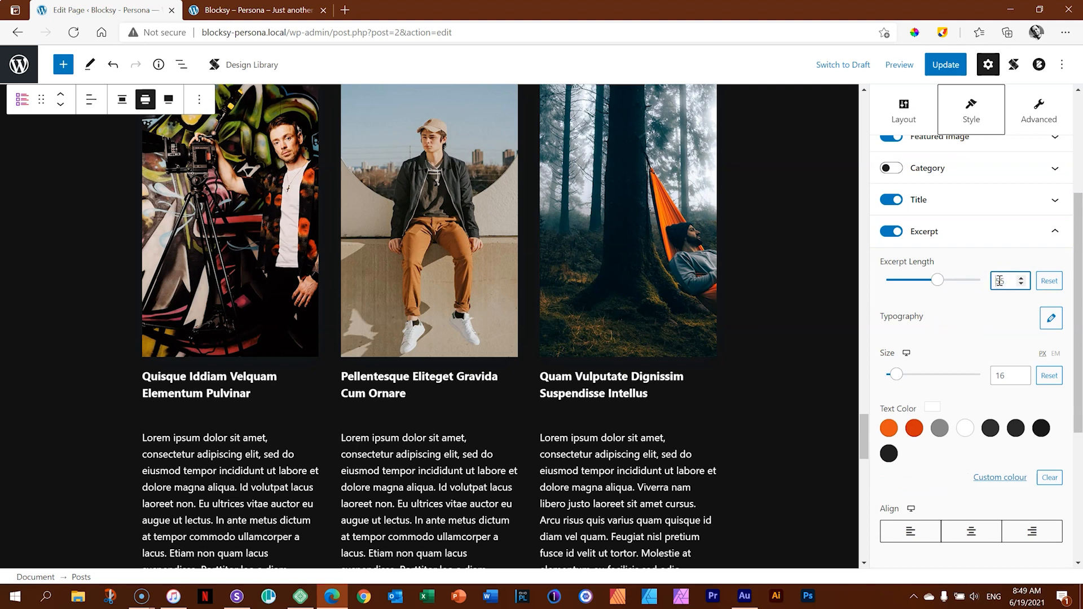
pyautogui.write('20')
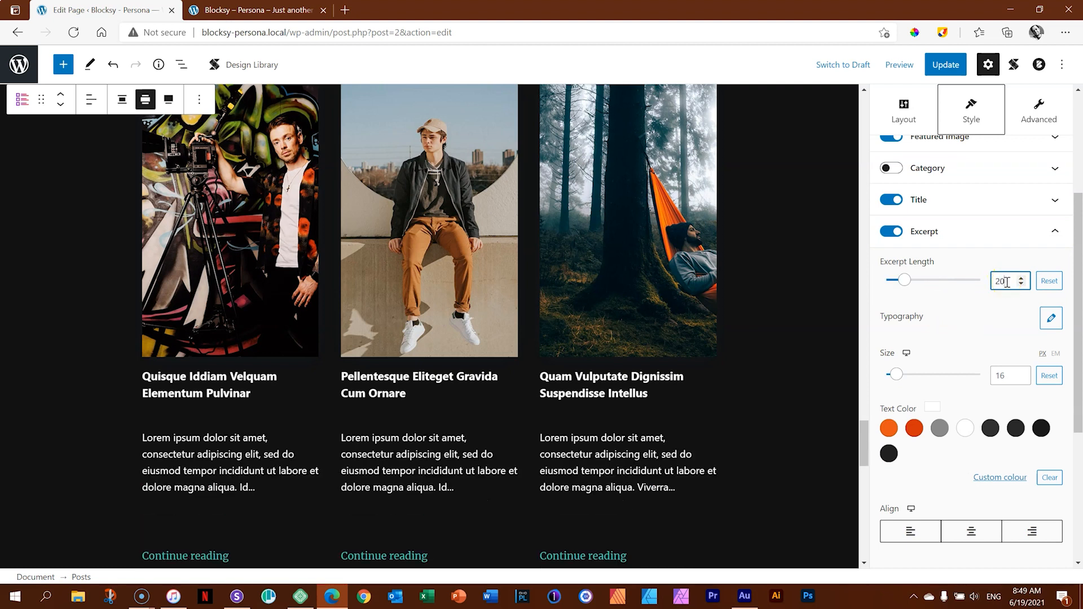
pyautogui.click(999, 377)
pyautogui.write('14')
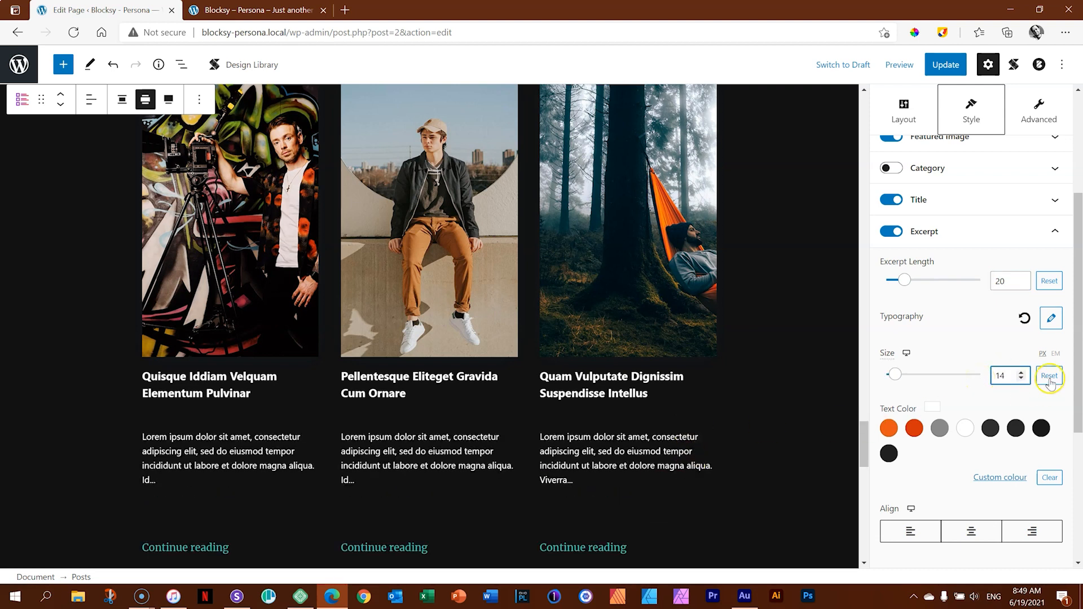
pyautogui.moveTo(1078, 355); pyautogui.dragTo(1080, 369)
pyautogui.scroll(3, 1080, 370)
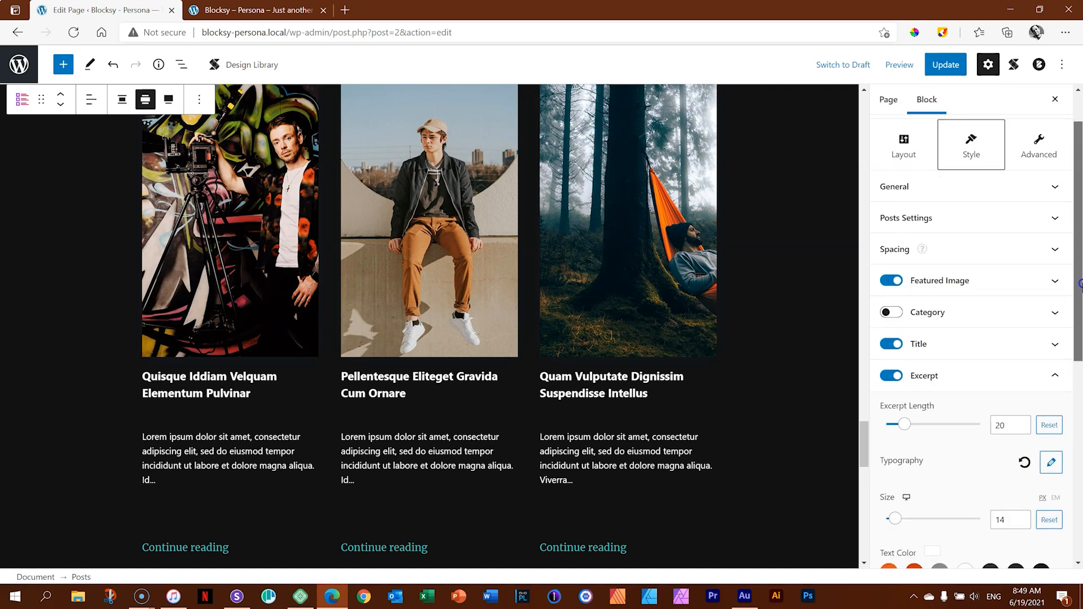
pyautogui.click(966, 382)
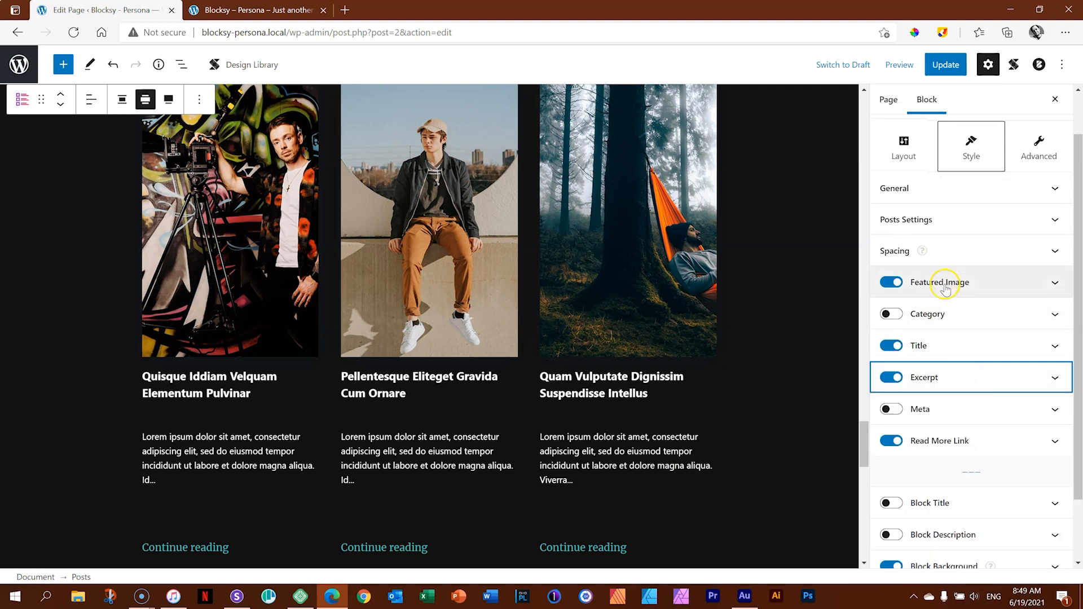
# Update the Home page and leave the editor for the list of pages.
pyautogui.moveTo(1075, 384); pyautogui.dragTo(1074, 444)
pyautogui.moveTo(864, 444); pyautogui.dragTo(873, 118)
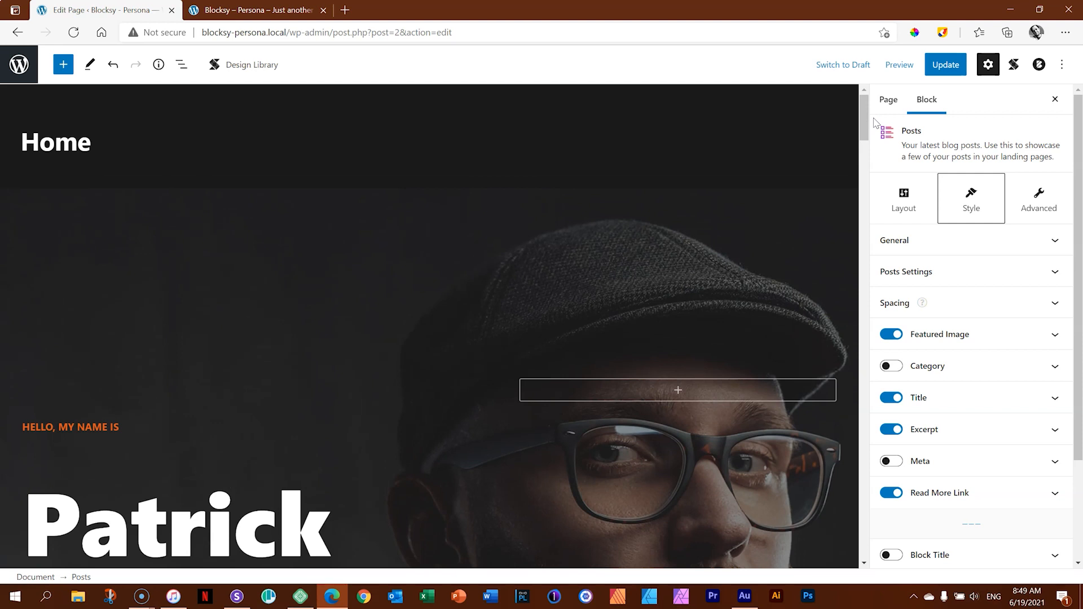
pyautogui.click(949, 72)
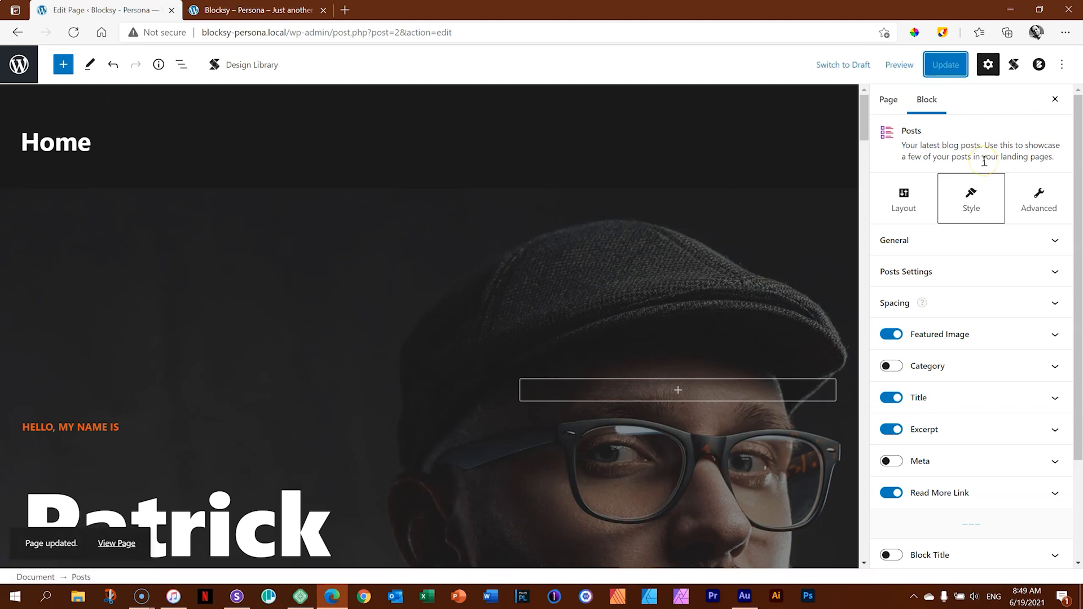
pyautogui.click(19, 66)
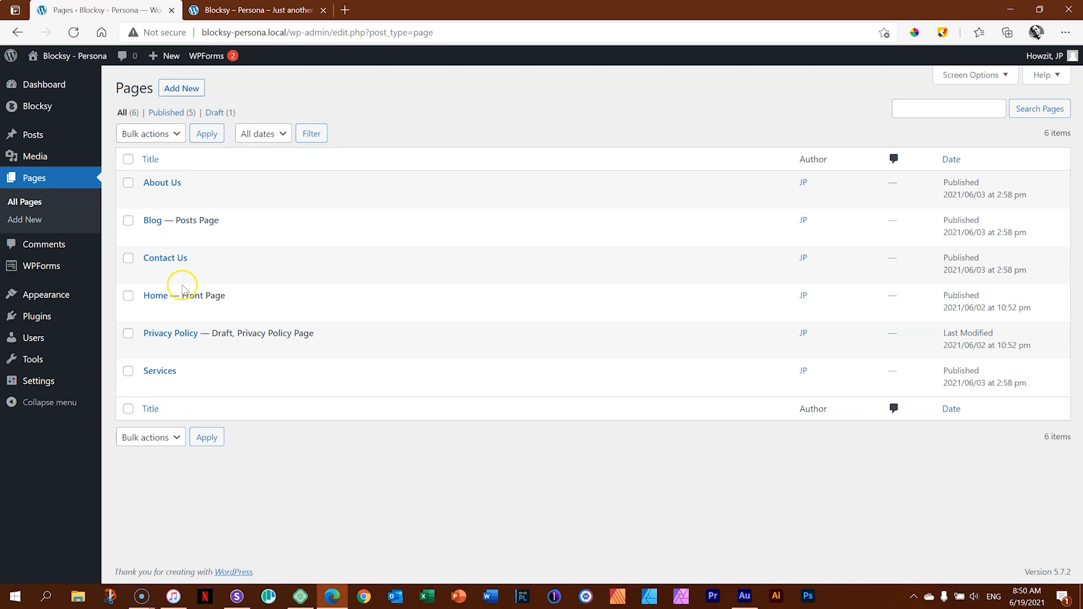
# Search the plugin directory for "jetformbuilder" and install the JetFormBuilder plugin.
pyautogui.moveTo(27, 275)
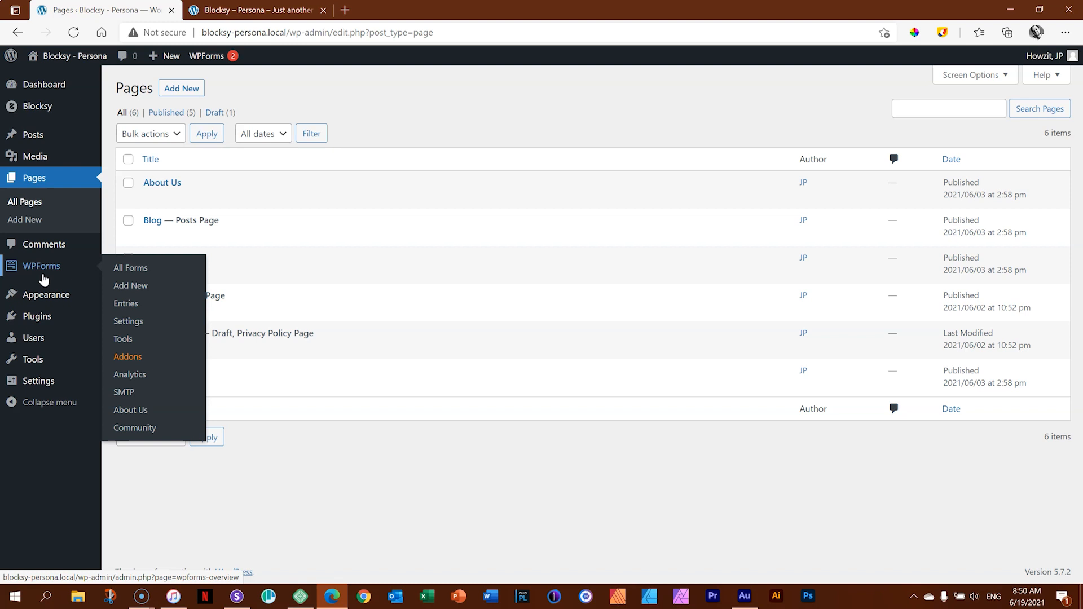
pyautogui.moveTo(45, 316)
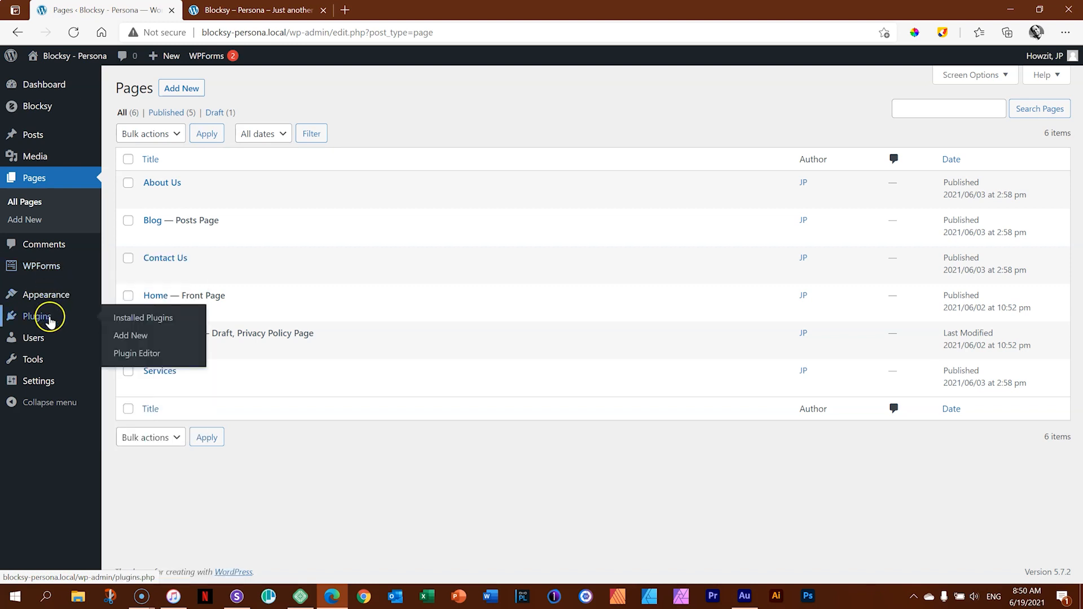
pyautogui.click(128, 336)
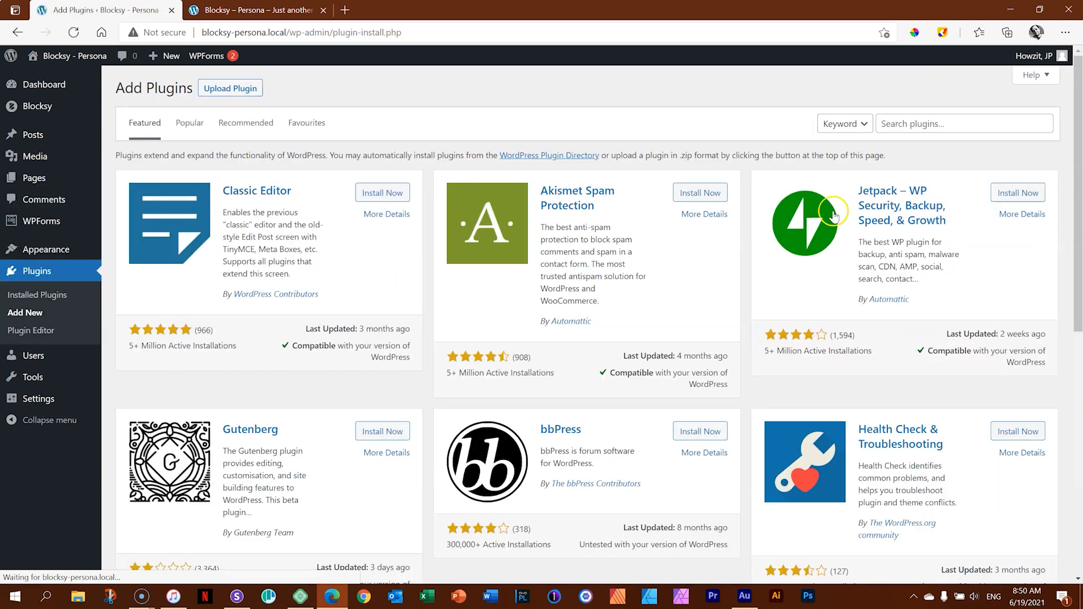
pyautogui.click(916, 131)
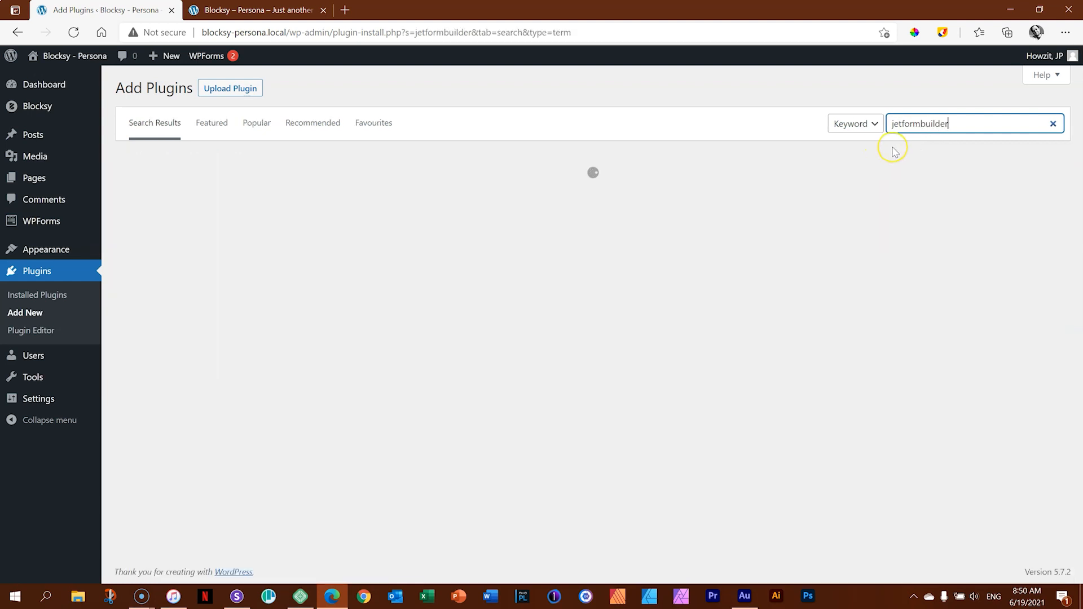
pyautogui.click(401, 195)
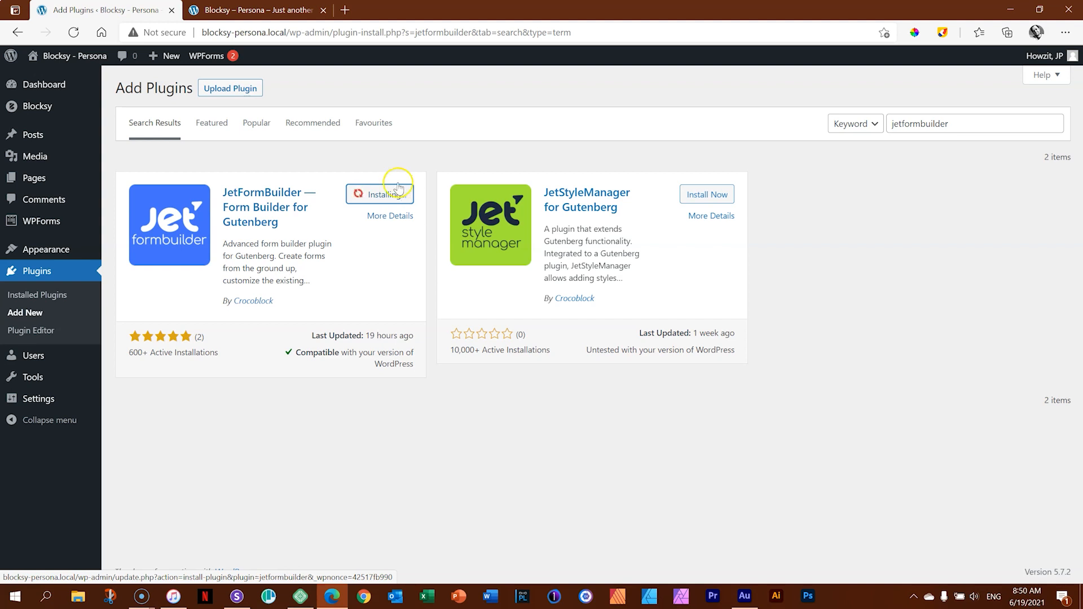
# Open the Contact Us page on the site's front end and examine its contact form fields.
pyautogui.click(259, 10)
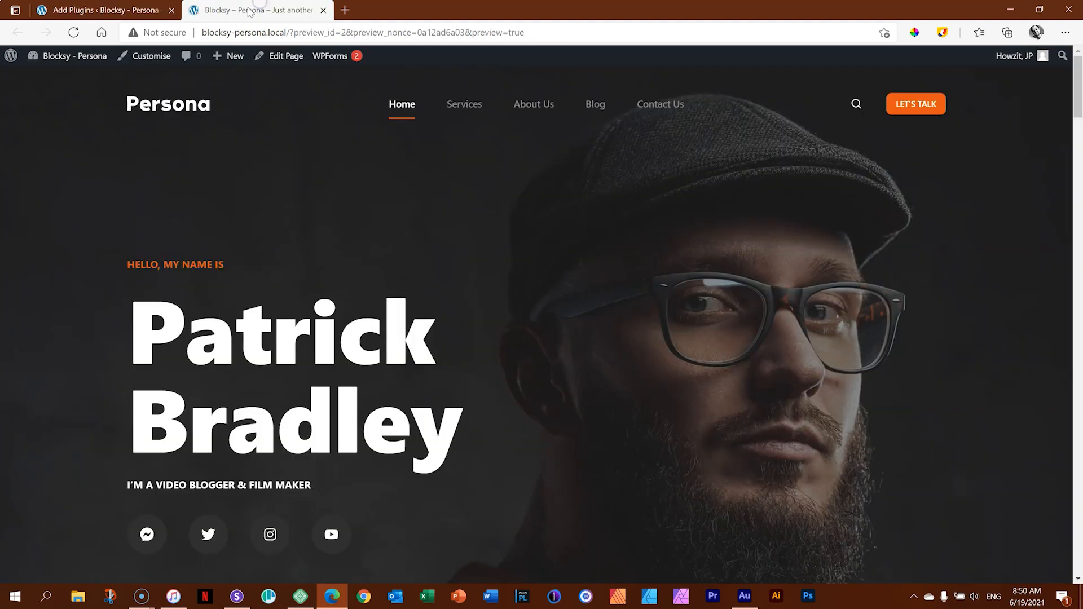
pyautogui.click(675, 107)
pyautogui.moveTo(1079, 92); pyautogui.dragTo(1080, 295)
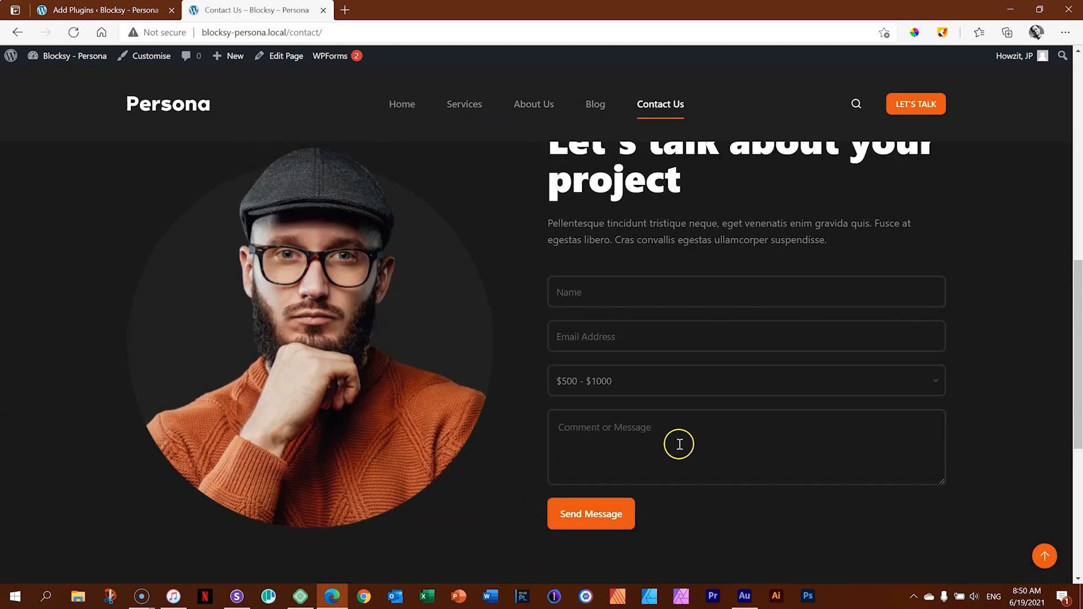
# Activate the JetFormBuilder plugin and start a new form from its Forms list.
pyautogui.click(98, 10)
pyautogui.click(377, 198)
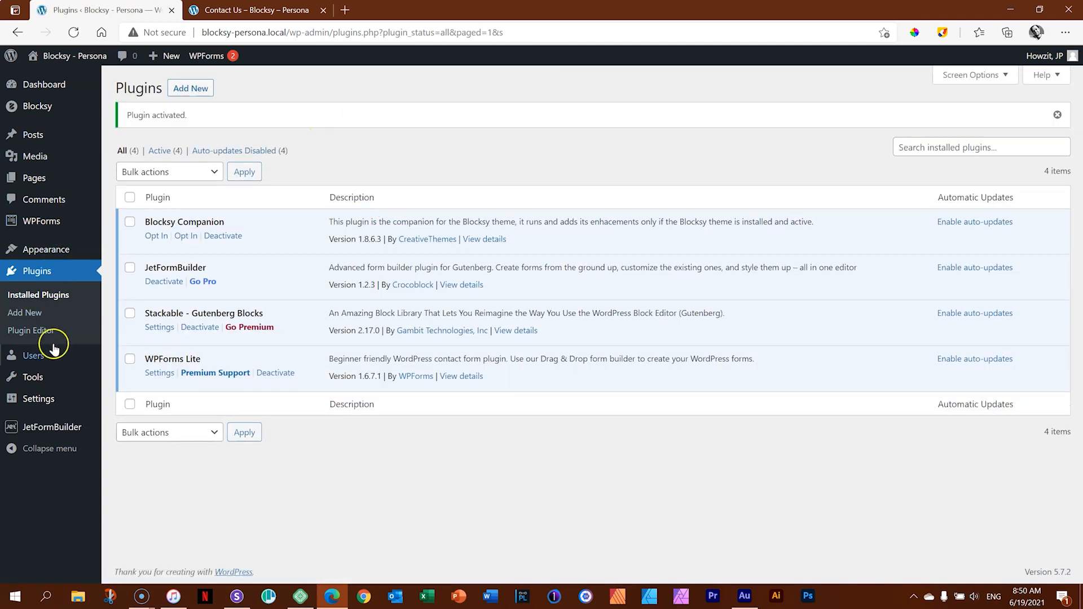
pyautogui.moveTo(26, 428)
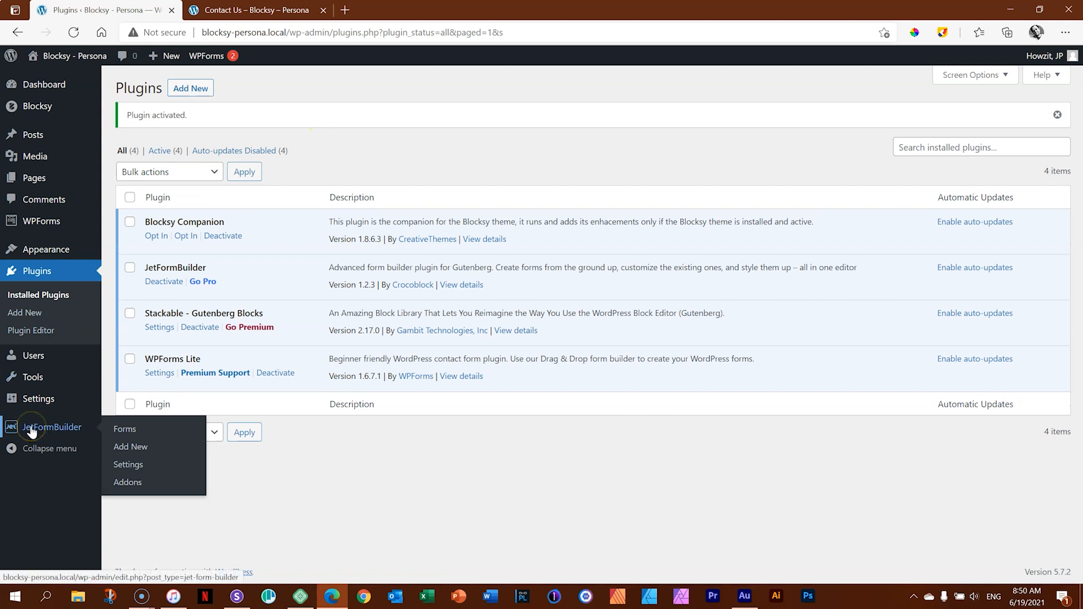
pyautogui.click(138, 434)
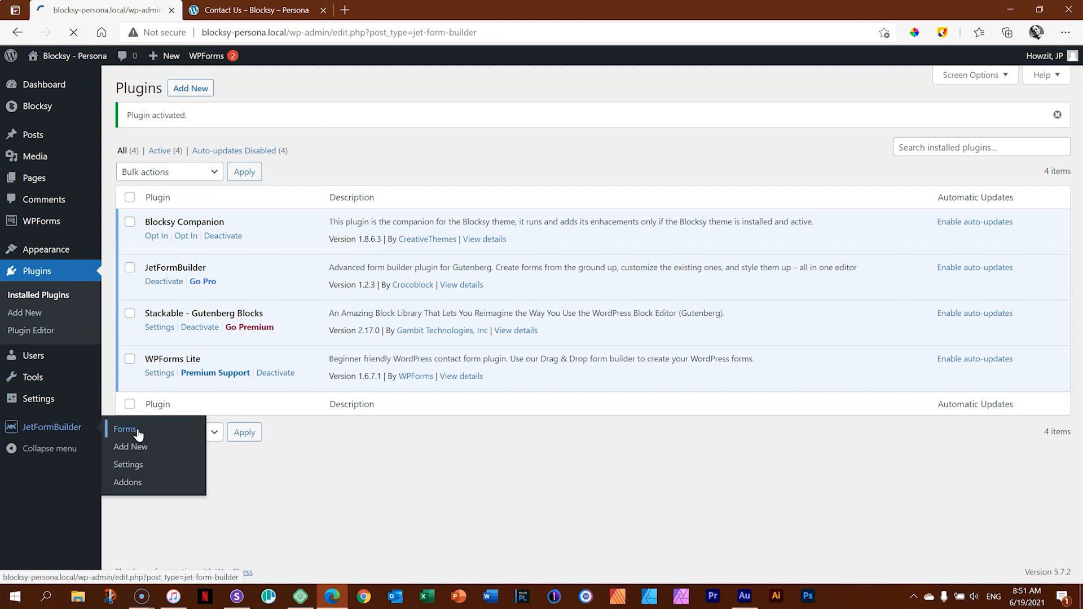
pyautogui.click(185, 89)
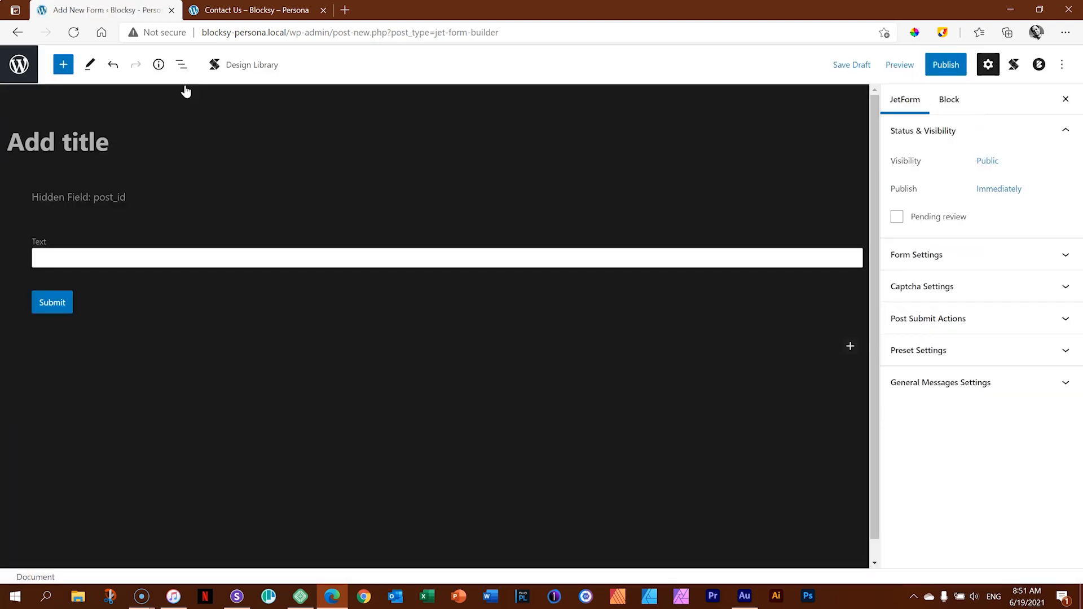
# Browse the Jet Form Fields blocks available for the new form and compare them with the Contact Us page's form.
pyautogui.click(68, 80)
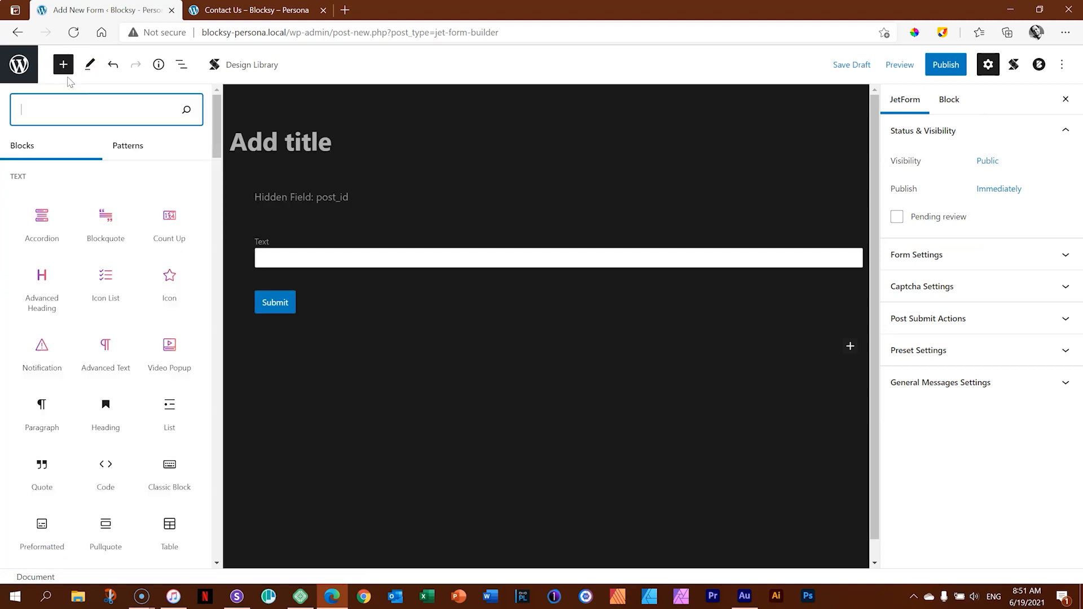
pyautogui.moveTo(221, 136); pyautogui.dragTo(220, 414)
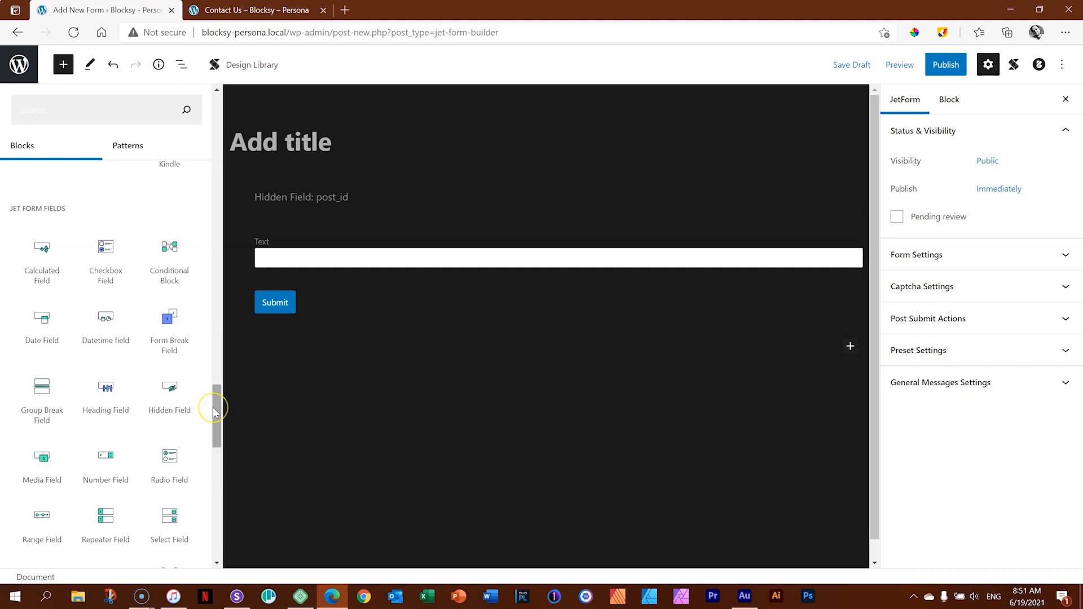
pyautogui.click(266, 10)
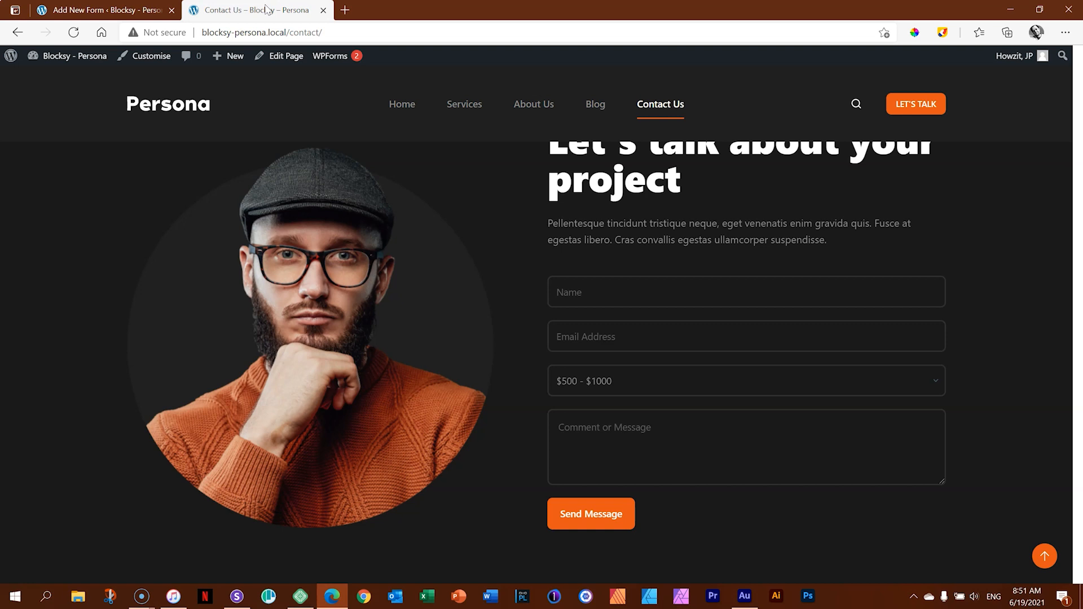
pyautogui.moveTo(1077, 318); pyautogui.dragTo(1080, 111)
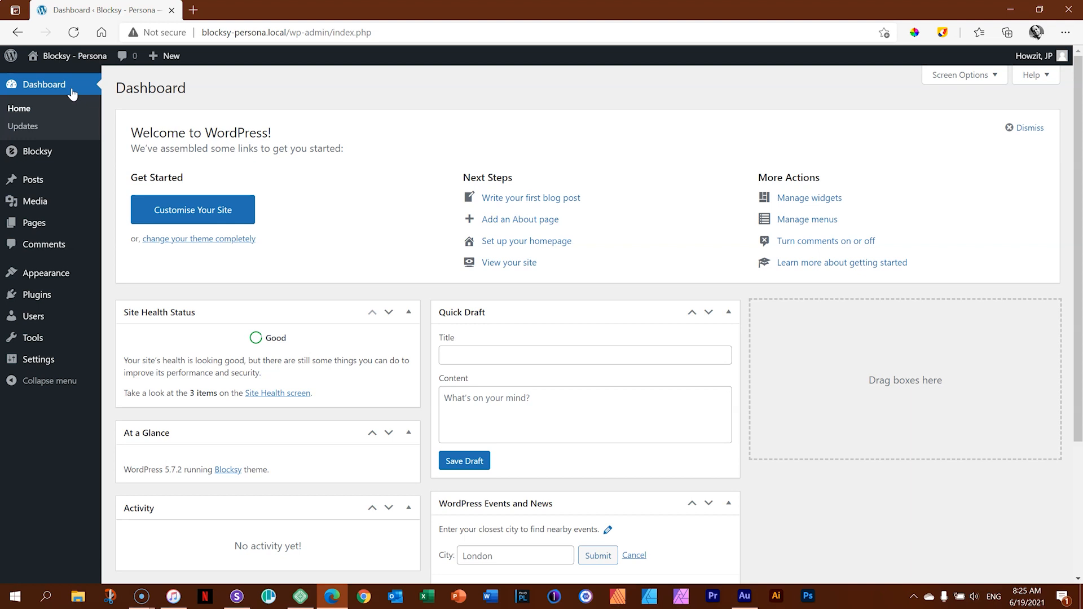
# Review the site's installed themes and the list of installed plugins.
pyautogui.moveTo(39, 280)
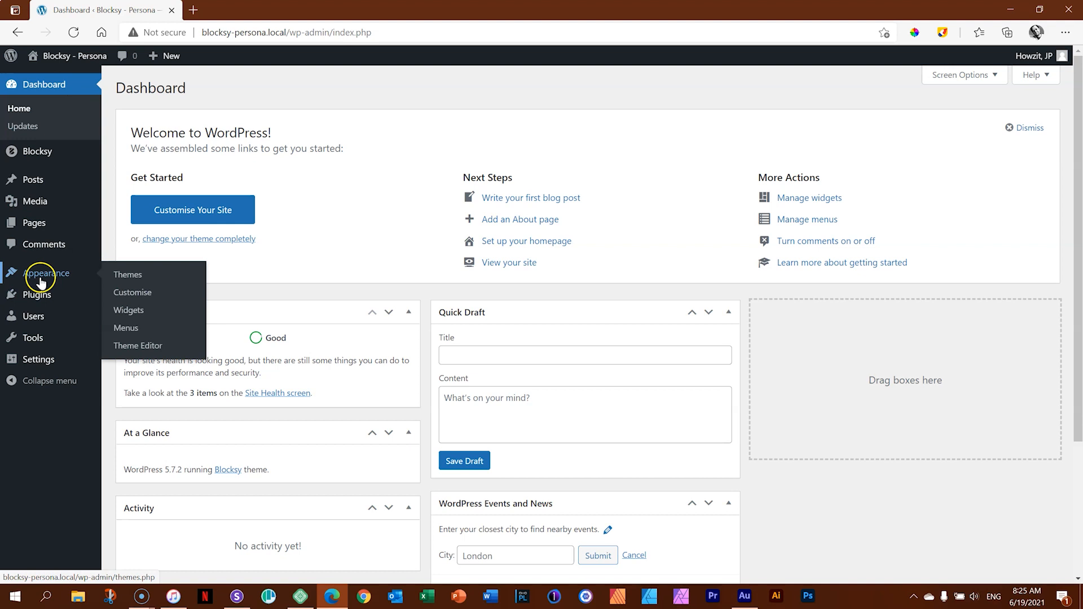
pyautogui.click(116, 275)
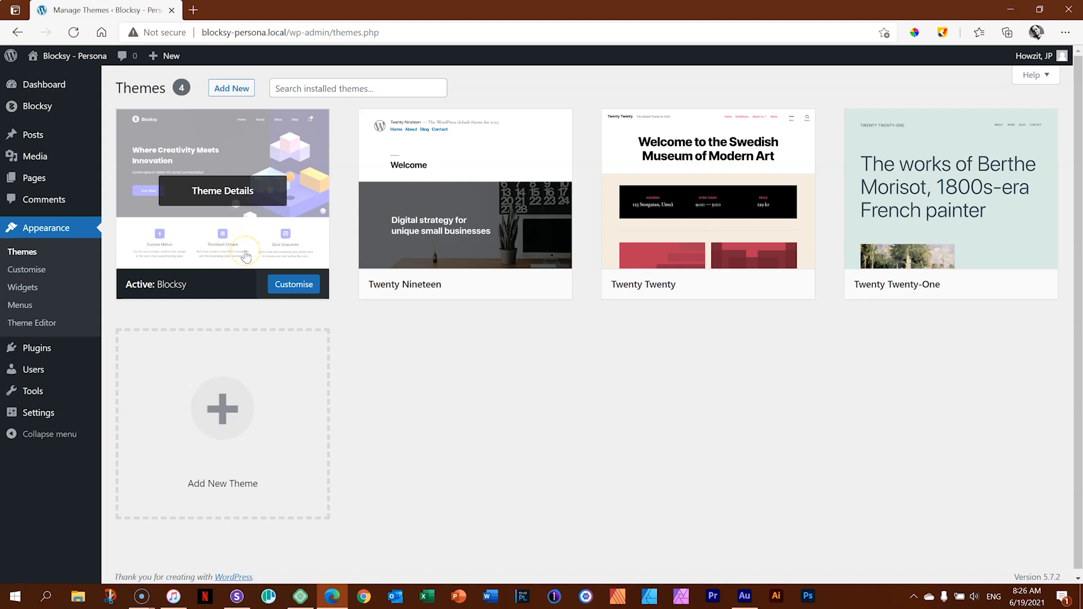
pyautogui.moveTo(55, 110)
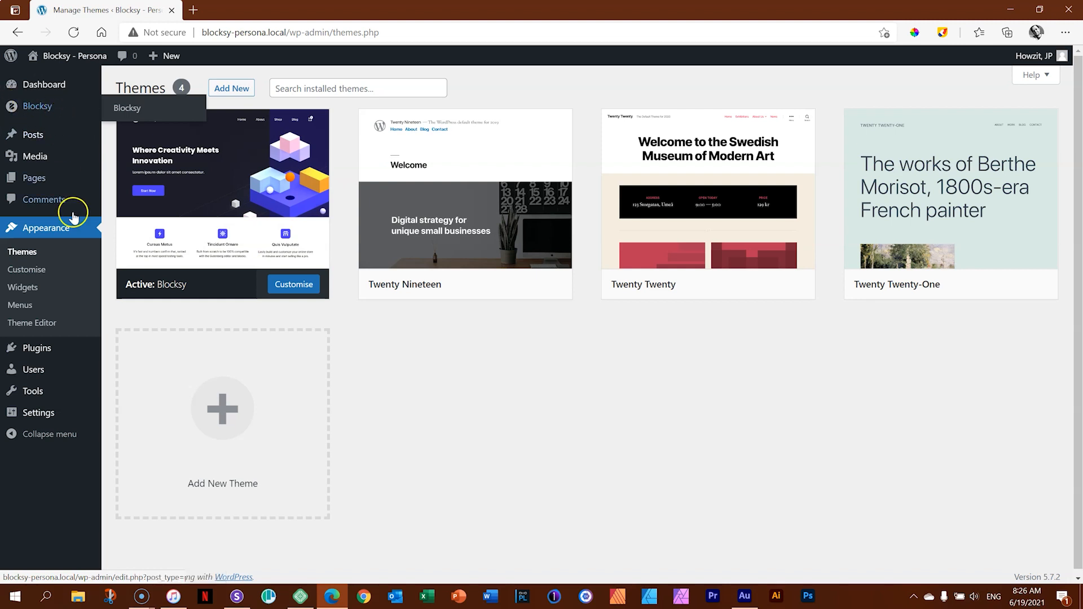
pyautogui.click(66, 351)
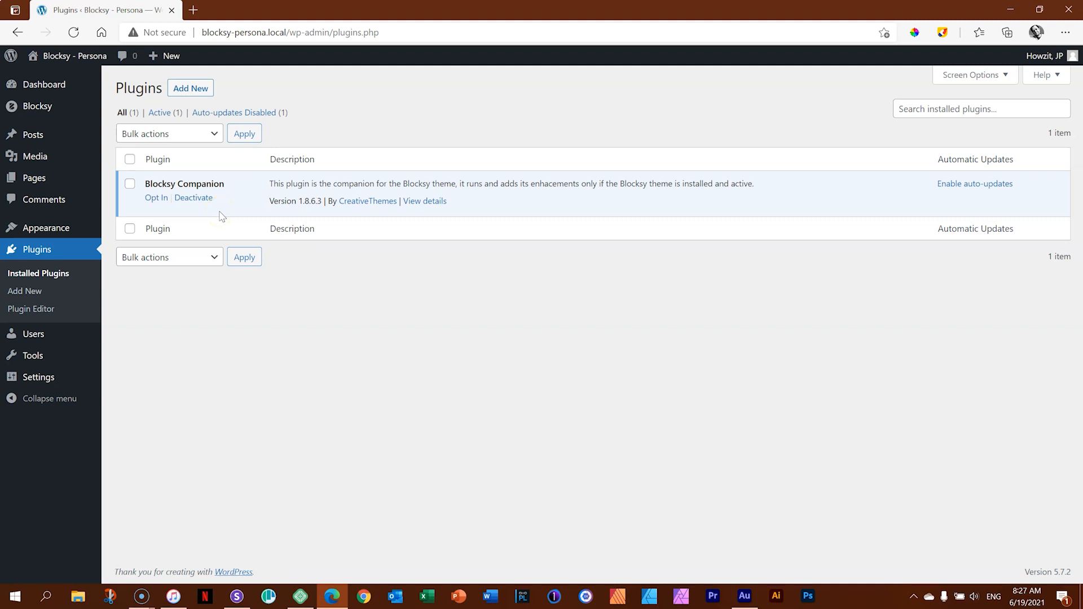
# Browse Blocksy's starter sites and check which page builders each one is available for.
pyautogui.click(37, 110)
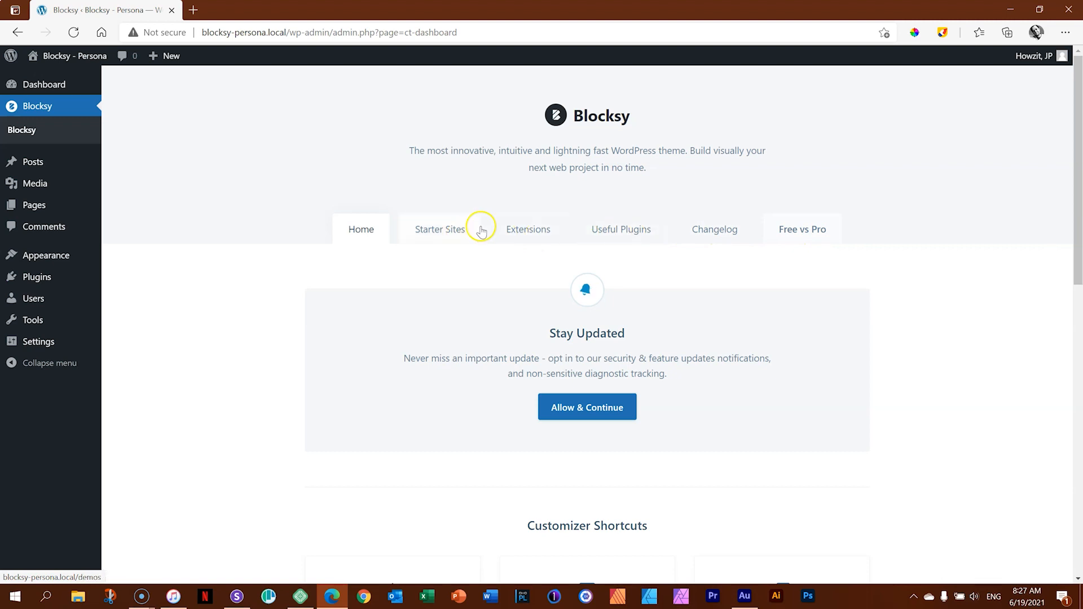
pyautogui.click(442, 240)
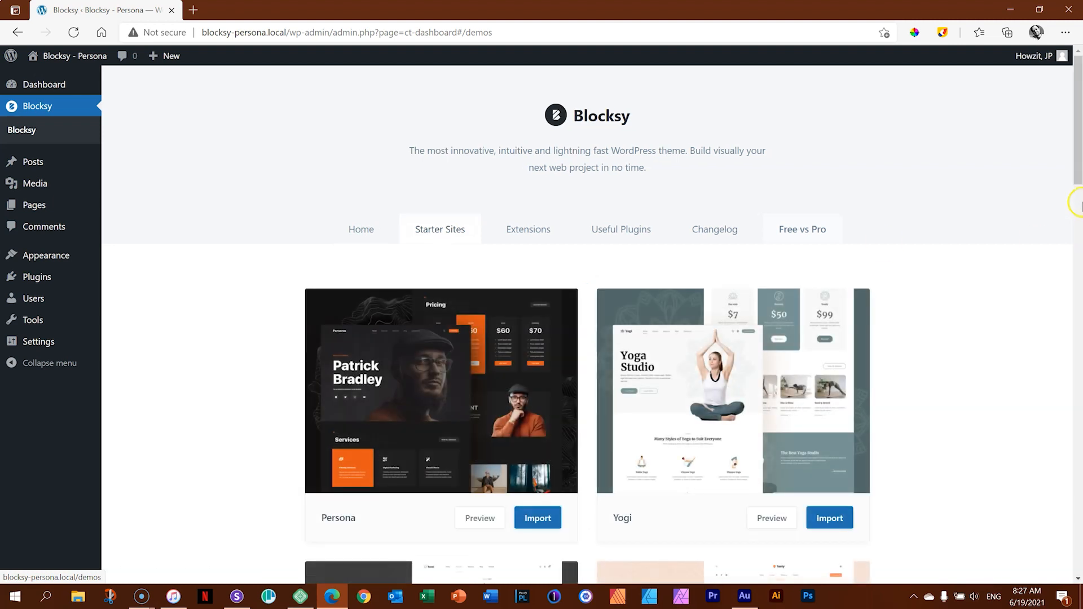
pyautogui.moveTo(1079, 141); pyautogui.dragTo(1067, 118)
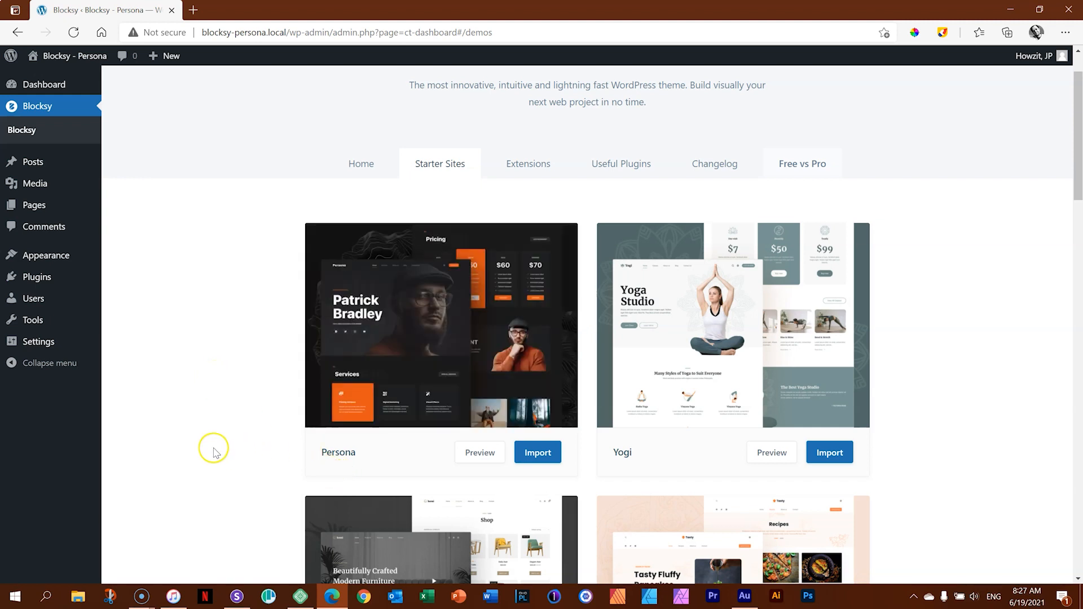
pyautogui.moveTo(465, 382)
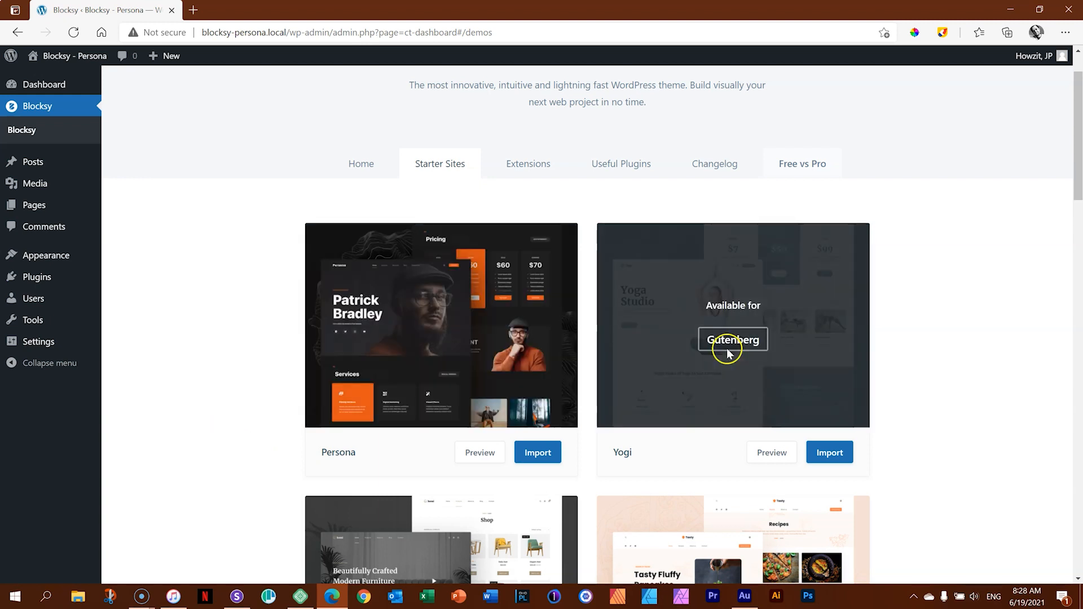
pyautogui.scroll(-2, 948, 342)
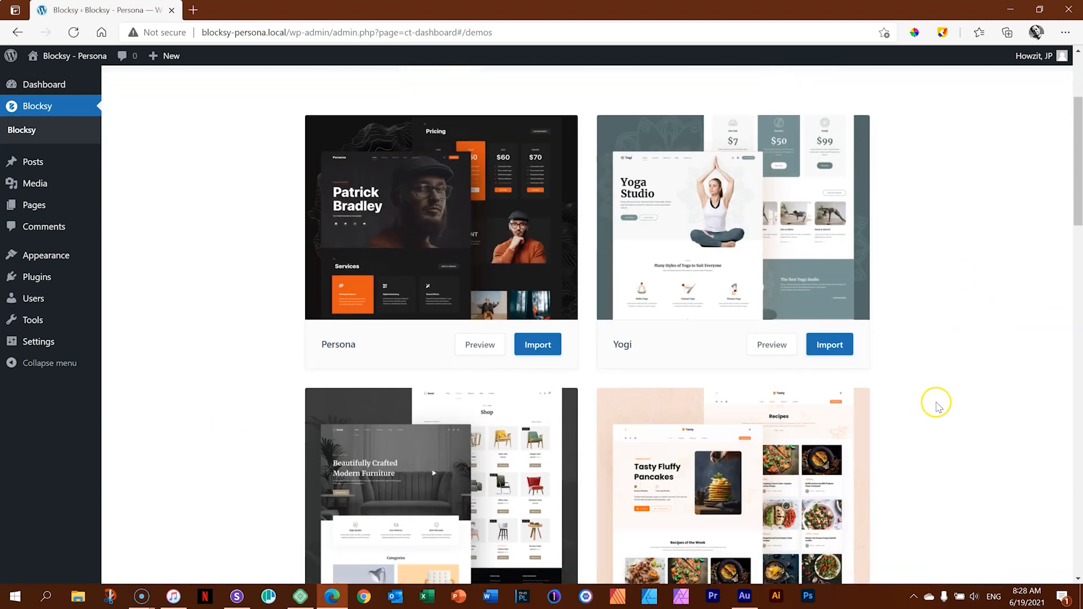
pyautogui.scroll(-2, 939, 399)
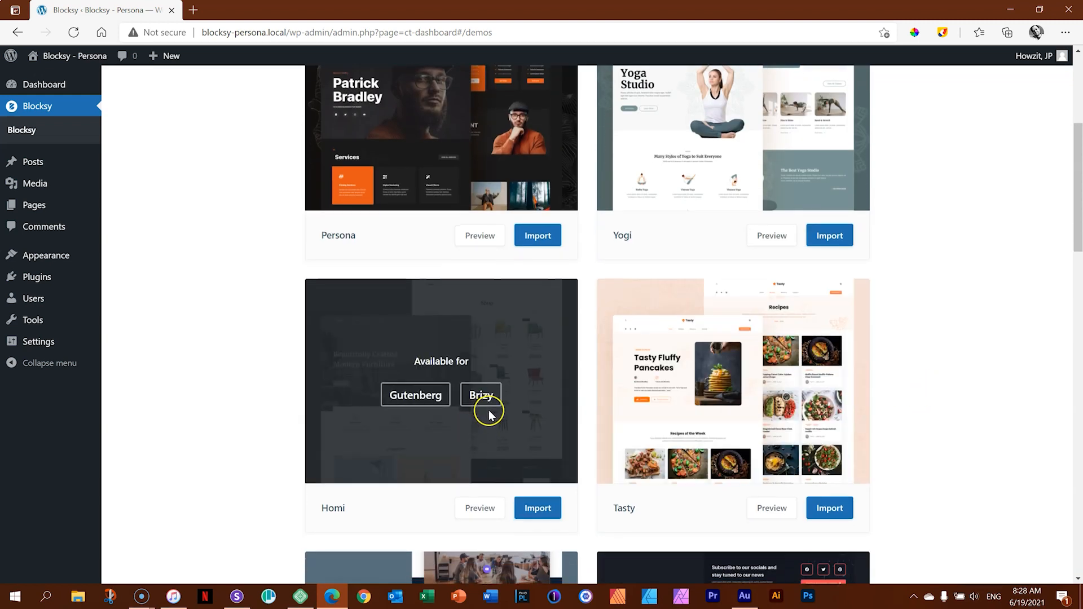
pyautogui.scroll(-4, 508, 440)
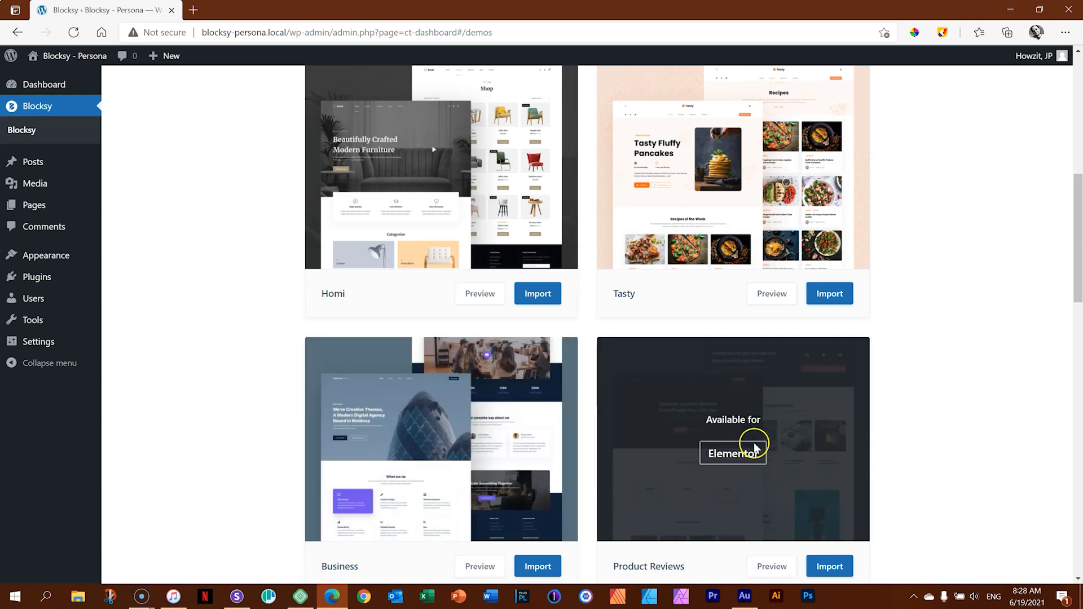
pyautogui.scroll(-4, 802, 446)
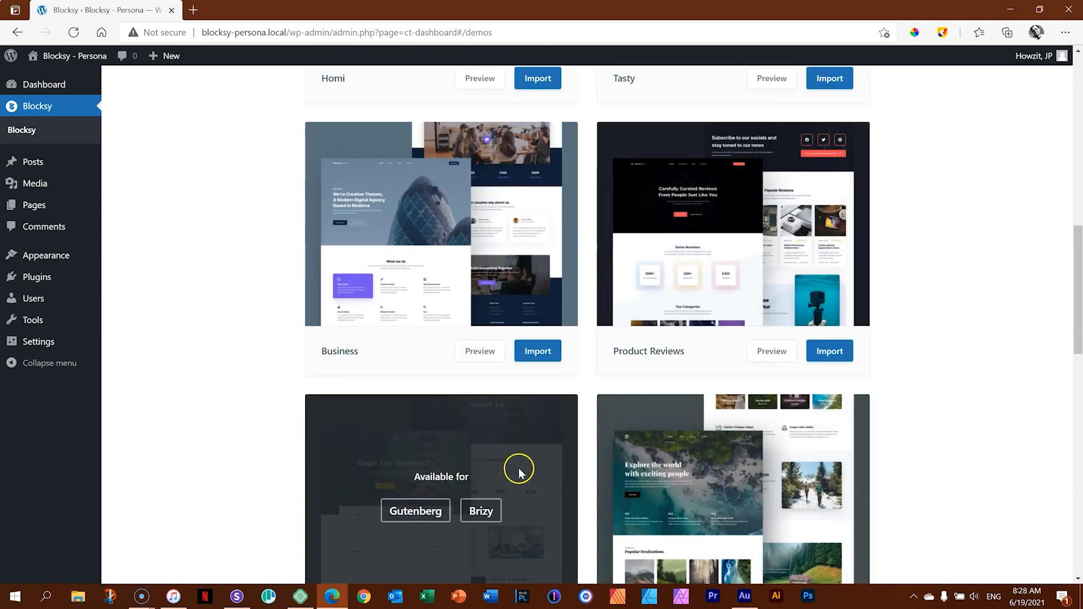
pyautogui.scroll(10, 519, 468)
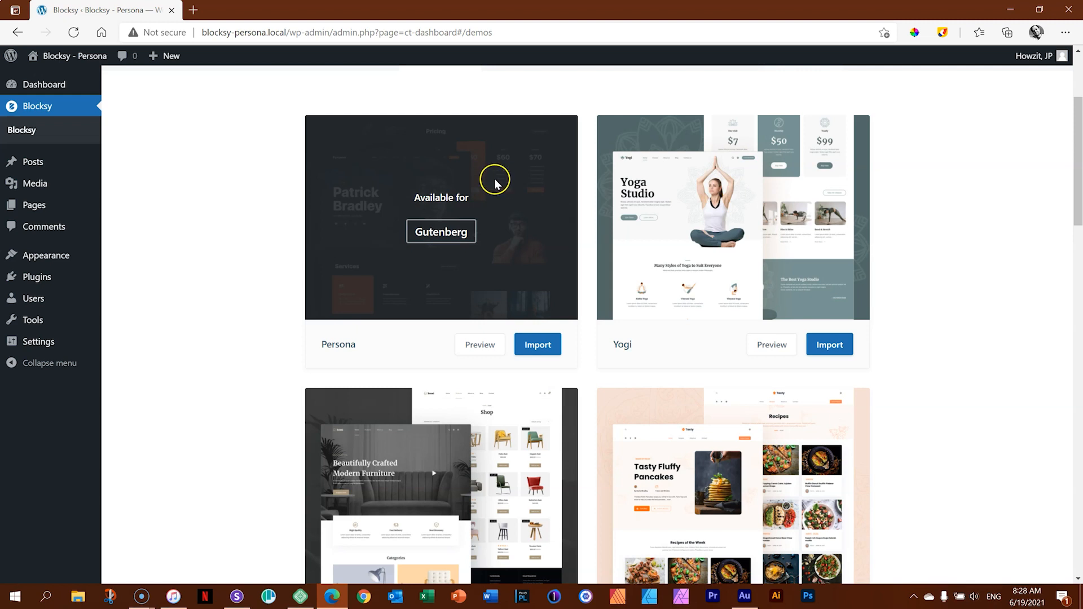
# Import the Persona starter site with the WPForms and Stackable plugins, its options, widgets and content, as a clean install.
pyautogui.click(552, 345)
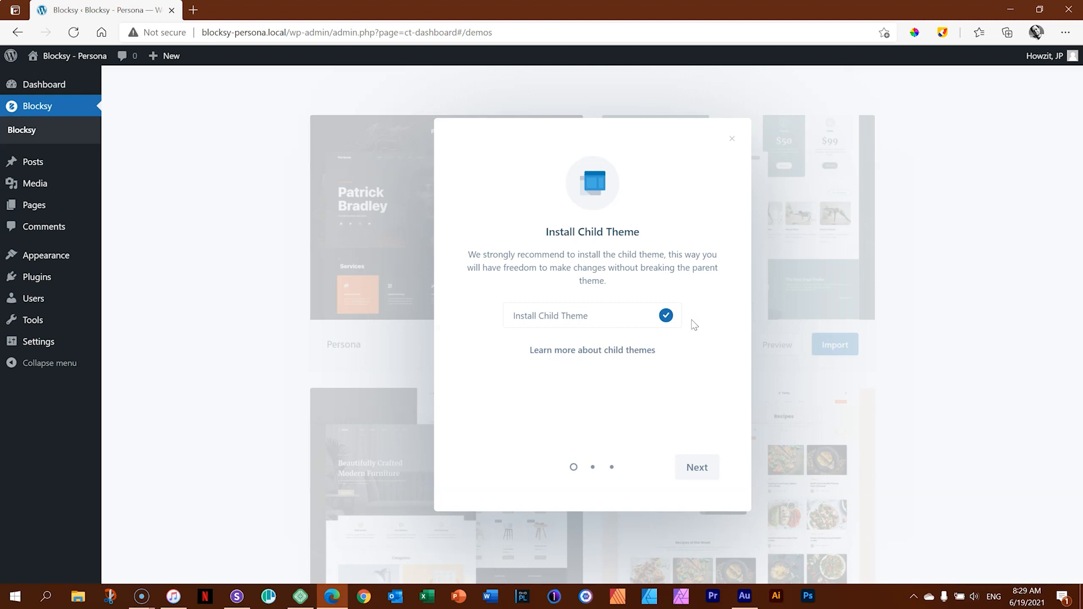
pyautogui.click(700, 320)
pyautogui.click(665, 320)
pyautogui.click(698, 473)
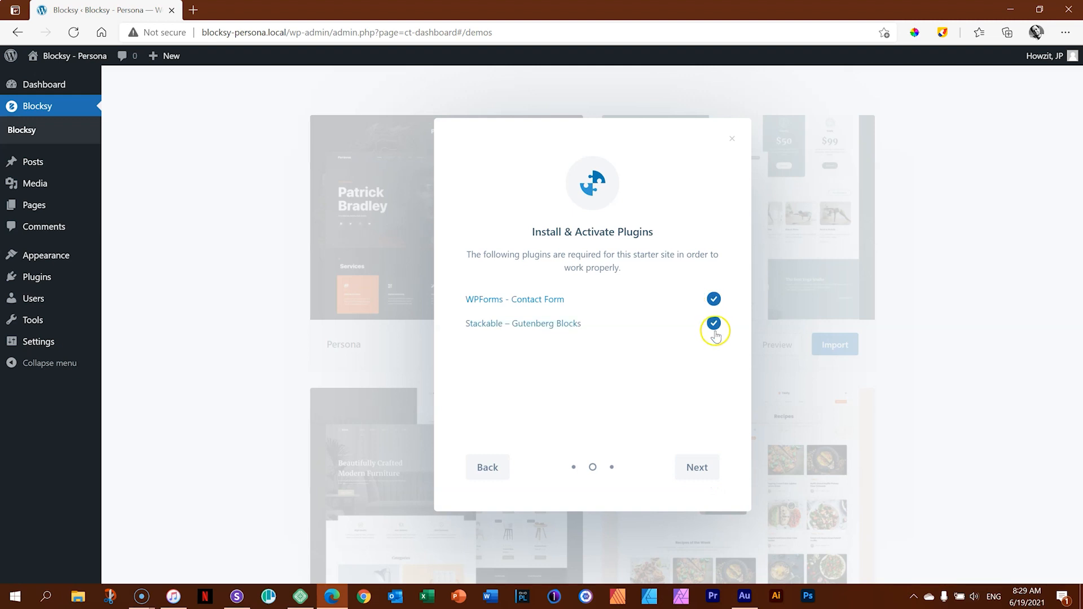
pyautogui.click(704, 469)
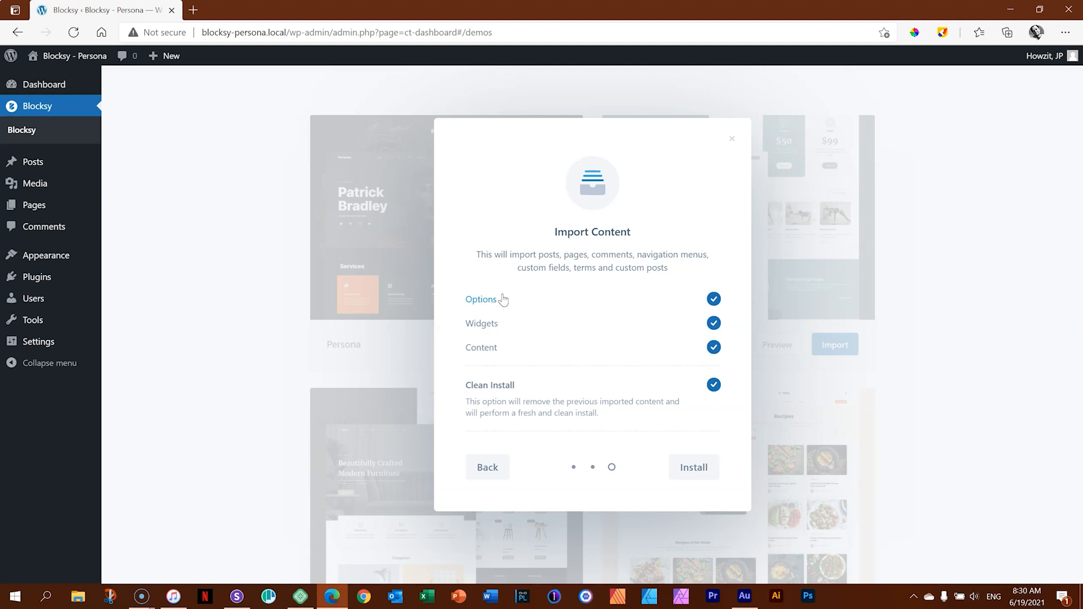
pyautogui.click(694, 463)
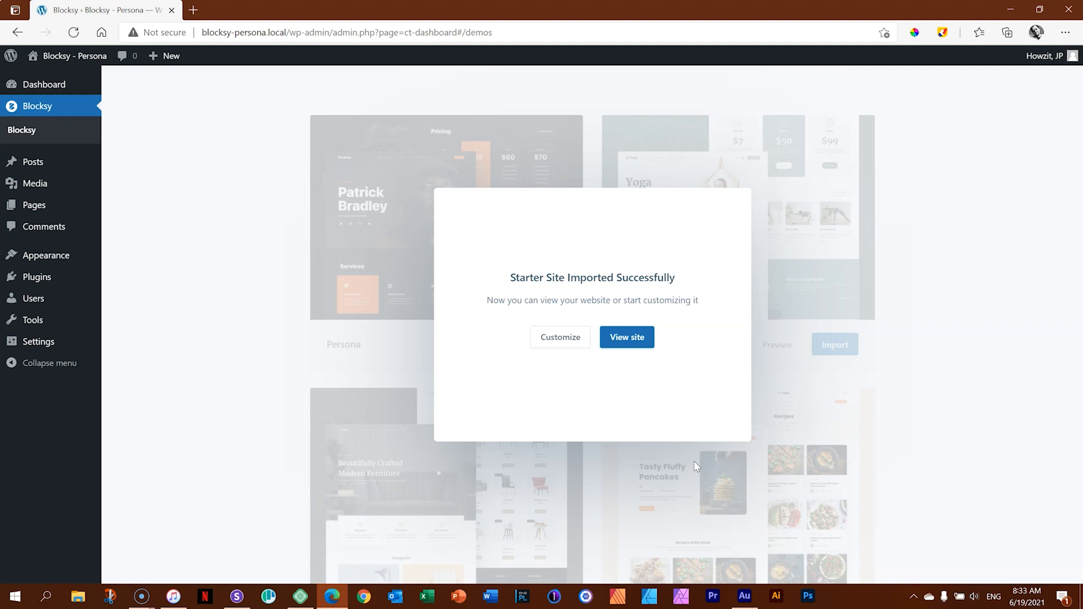
# Look through the imported site's Home, Contact Us and Blog pages on the front end, and close its browser tab.
pyautogui.click(627, 336)
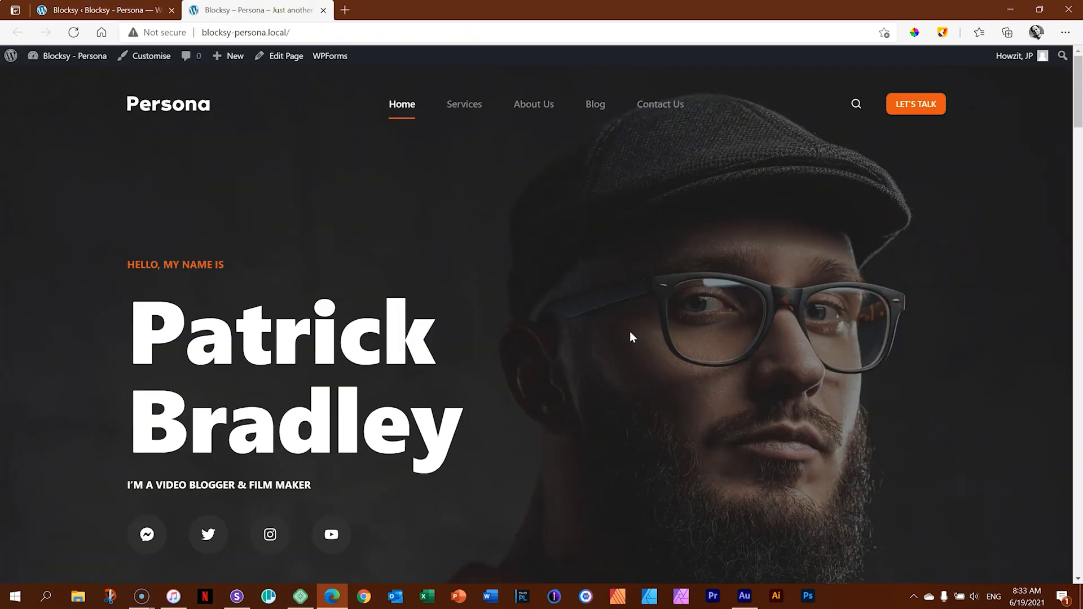
pyautogui.moveTo(1074, 92); pyautogui.dragTo(1079, 541)
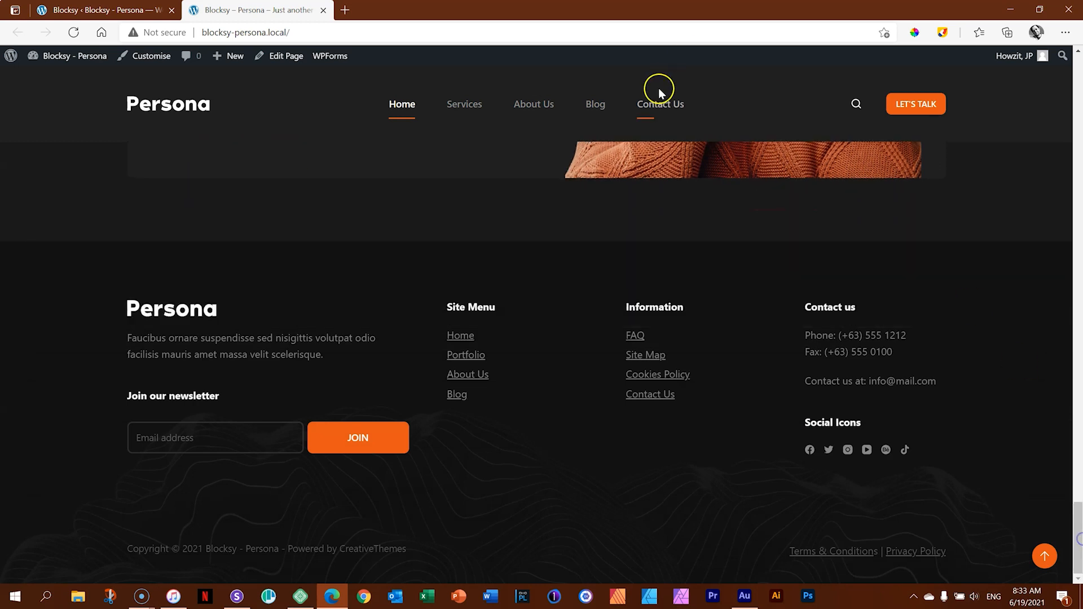
pyautogui.click(658, 116)
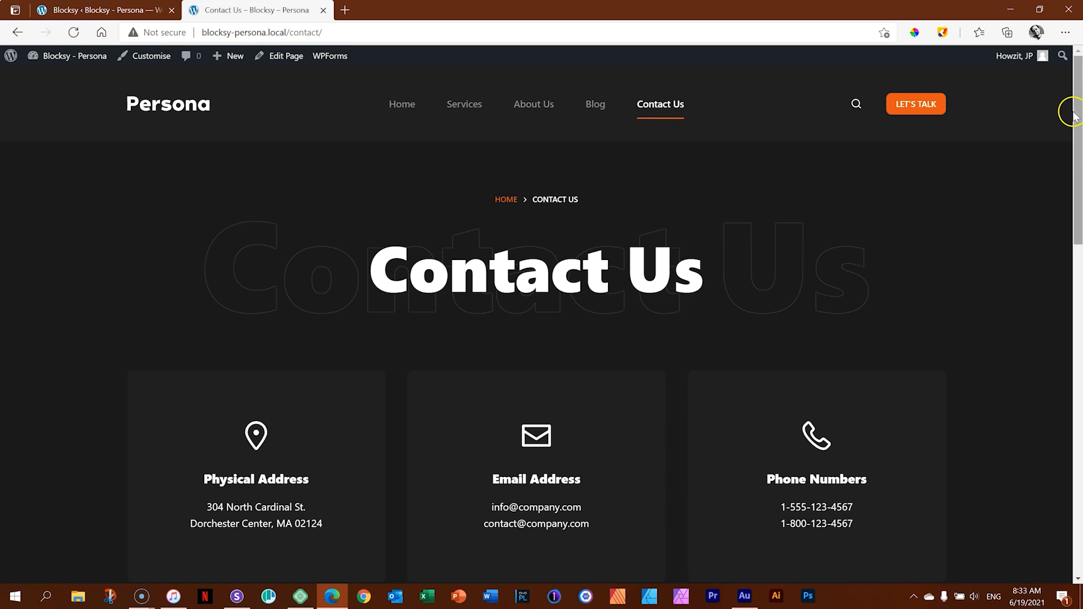
pyautogui.moveTo(1077, 110); pyautogui.dragTo(1060, 125)
pyautogui.click(638, 122)
pyautogui.click(592, 113)
pyautogui.moveTo(1077, 93)
pyautogui.mouseDown()
pyautogui.moveTo(1072, 452)
pyautogui.moveTo(1079, 76)
pyautogui.mouseUp()
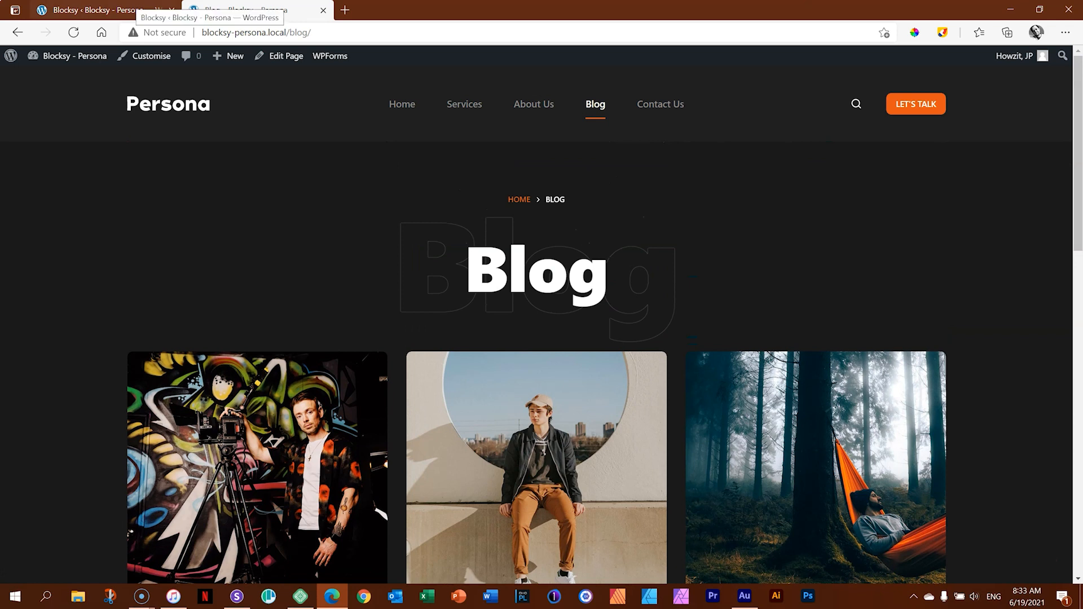
pyautogui.click(323, 10)
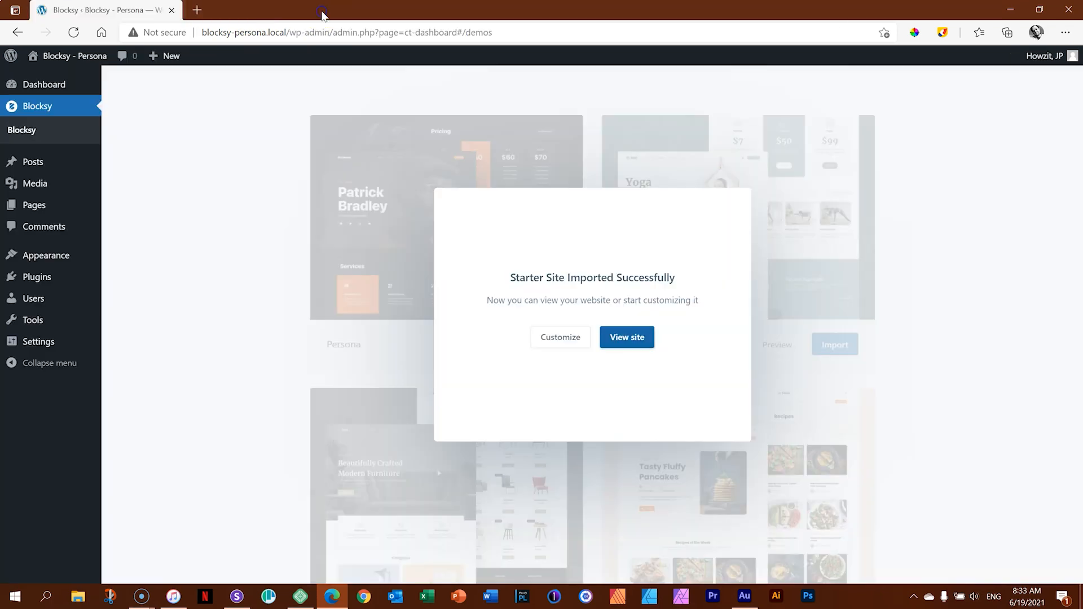
# Dismiss the import dialog and check the installed plugins list for the plugins added with the starter site.
pyautogui.click(956, 346)
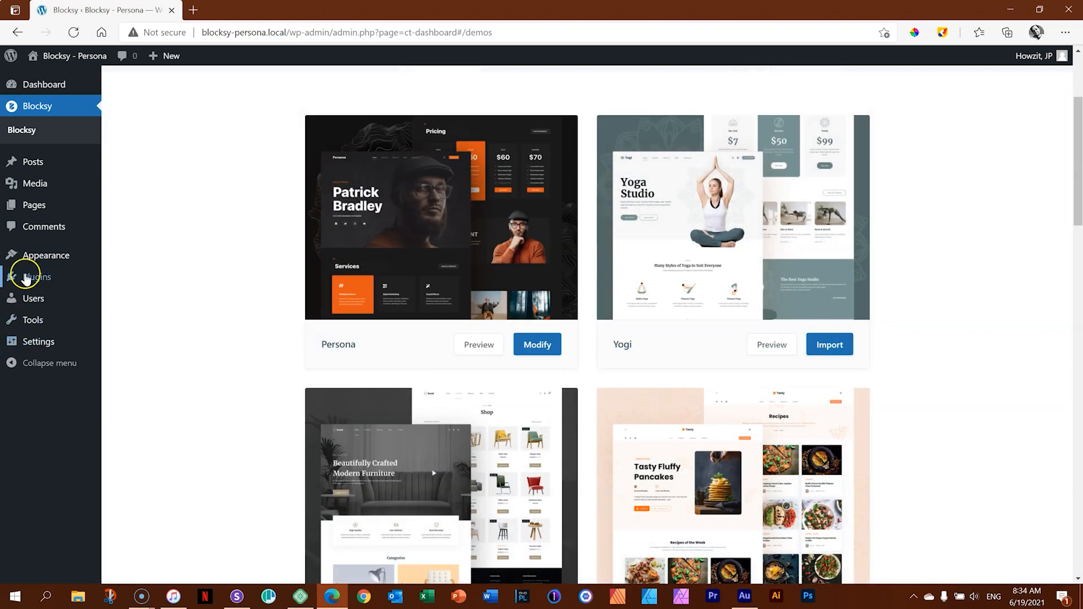
pyautogui.click(25, 278)
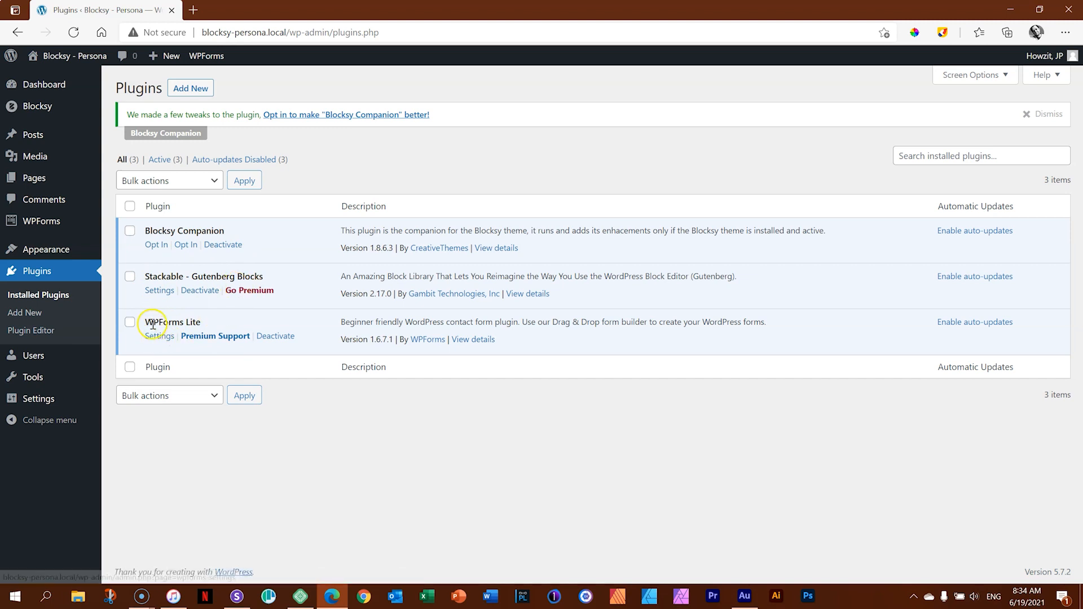
pyautogui.click(207, 327)
pyautogui.click(356, 406)
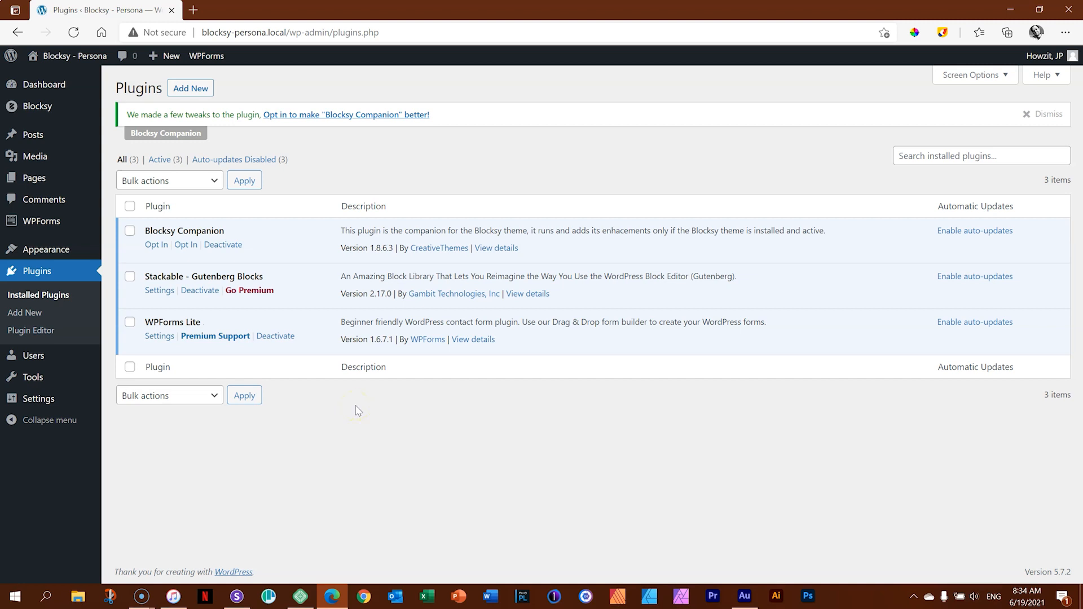